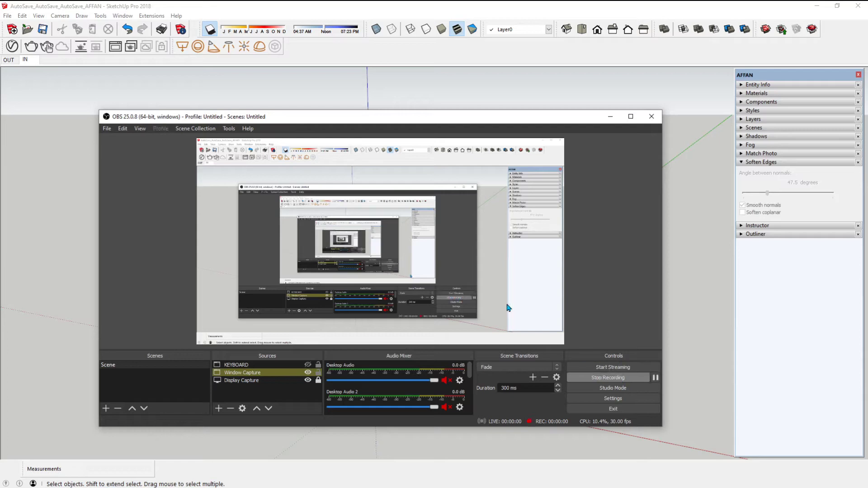
- Switch to the IN scene view and orbit around the empty scene
{"action": "left_click", "coordinate": [610, 117]}
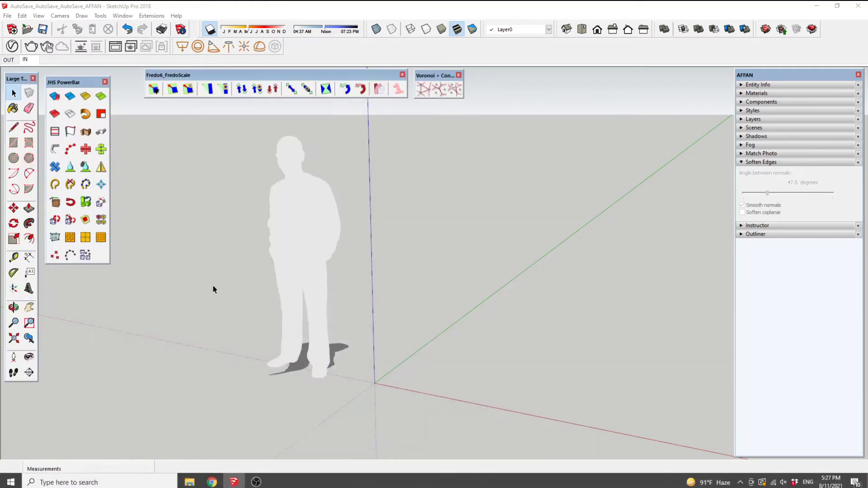
{"action": "left_click", "coordinate": [23, 60]}
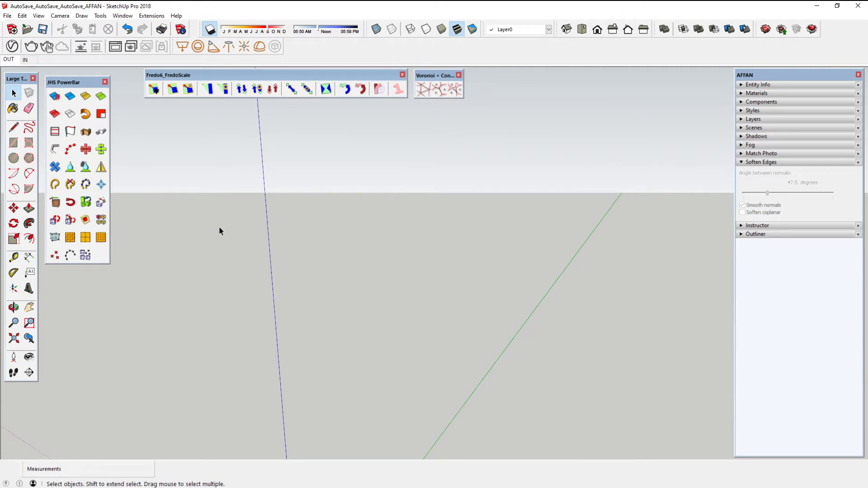
{"action": "left_click", "coordinate": [25, 60]}
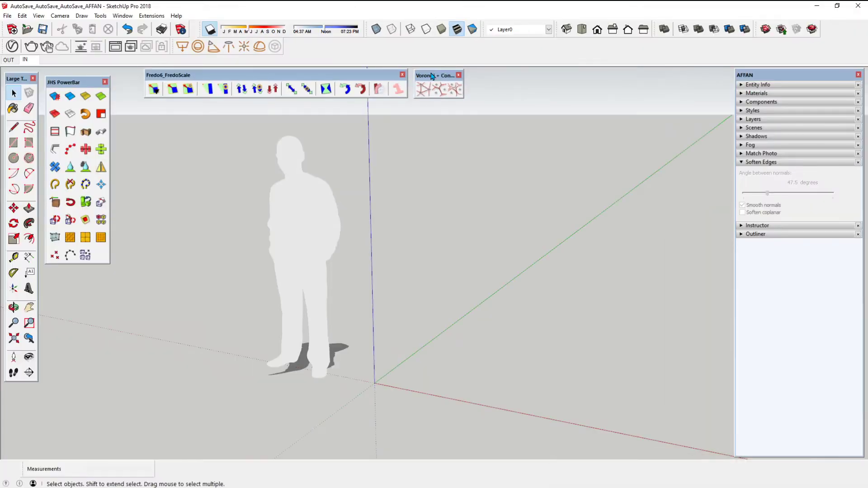
{"action": "mouse_move", "coordinate": [473, 338]}
{"action": "middle_mouse_down"}
{"action": "mouse_move", "coordinate": [394, 339]}
{"action": "mouse_move", "coordinate": [389, 360]}
{"action": "middle_mouse_up"}
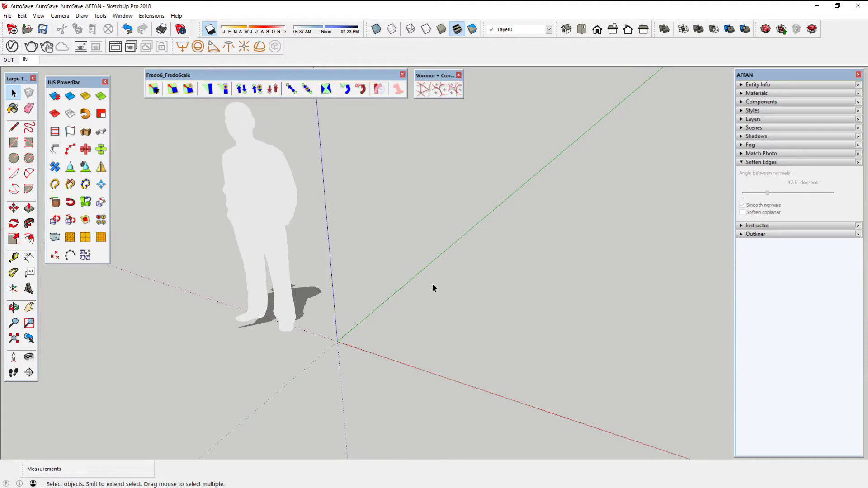
- Draw a rectangle face on the ground from the origin, entering 1200 as its size
{"action": "key", "text": "r"}
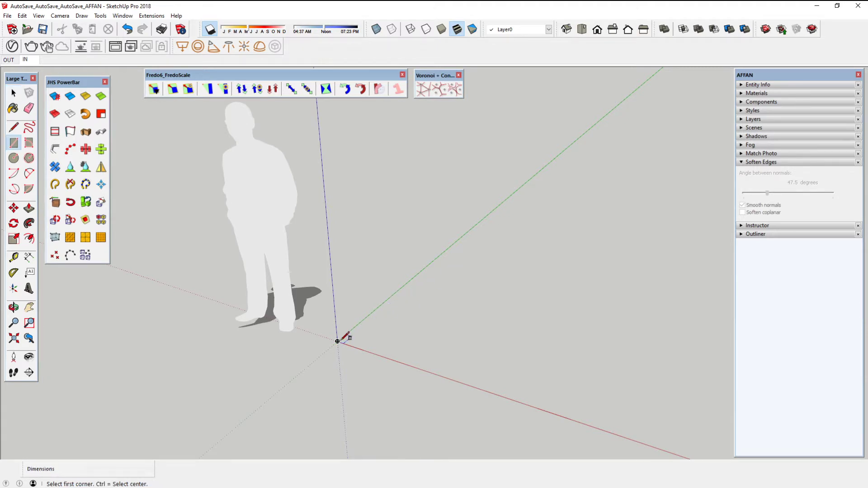
{"action": "left_click", "coordinate": [338, 341]}
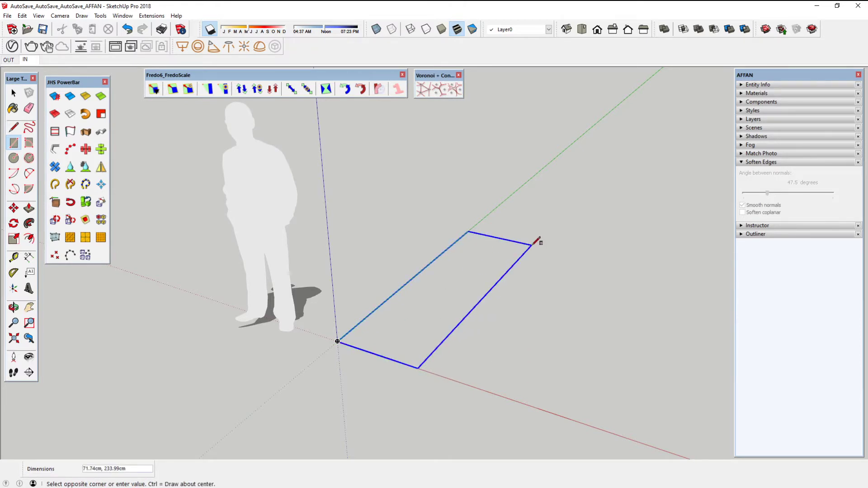
{"action": "middle_click_drag", "start_coordinate": [540, 240], "coordinate": [560, 239]}
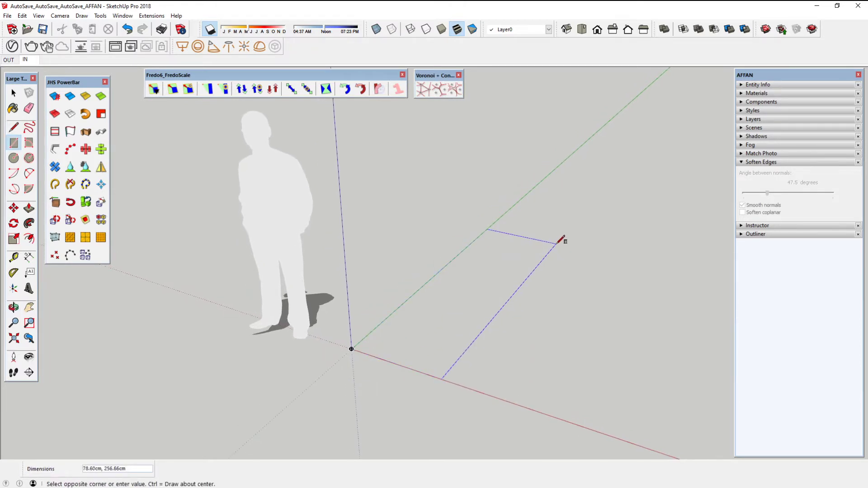
{"action": "type", "text": "12"}
{"action": "type", "text": "00"}
{"action": "key", "text": "Return"}
{"action": "mouse_move", "coordinate": [496, 308]}
{"action": "middle_mouse_down"}
{"action": "mouse_move", "coordinate": [476, 297]}
{"action": "mouse_move", "coordinate": [449, 389]}
{"action": "mouse_move", "coordinate": [449, 366]}
{"action": "mouse_move", "coordinate": [438, 369]}
{"action": "mouse_move", "coordinate": [452, 306]}
{"action": "middle_mouse_up"}
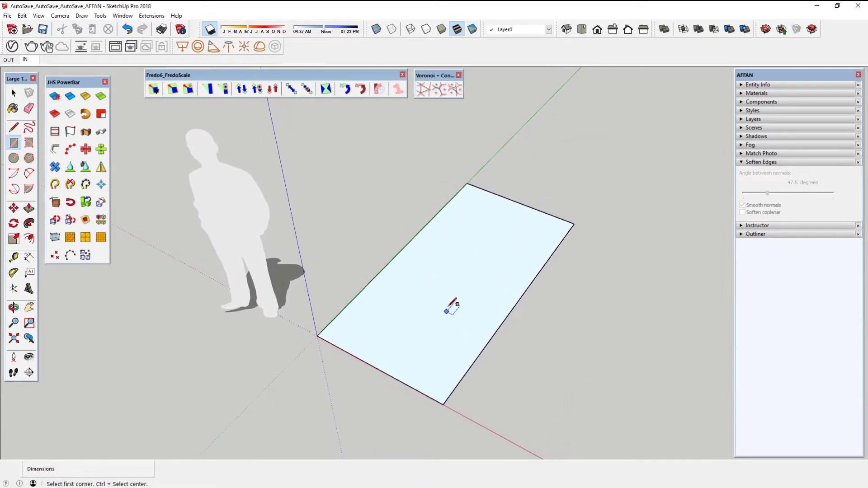
{"action": "scroll", "coordinate": [452, 306], "scroll_direction": "up", "scroll_amount": 1}
{"action": "key", "text": "space"}
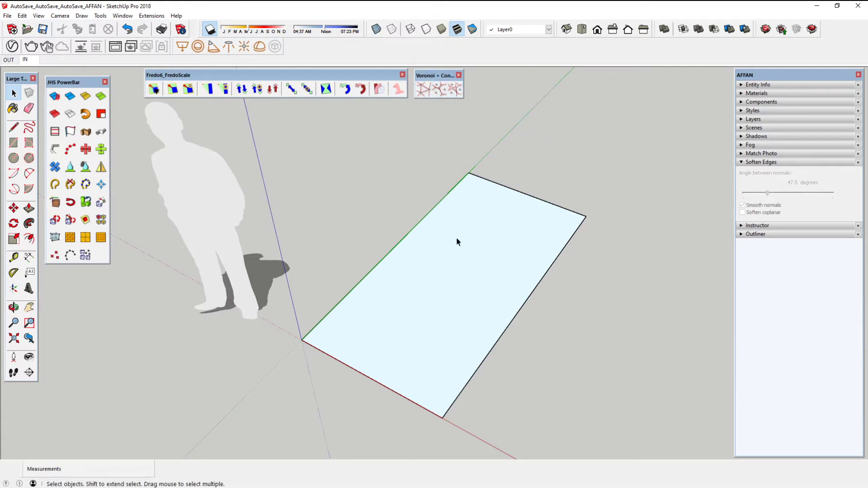
- Place guide points along all four edges of the rectangle with C-Points at Vertex
{"action": "double_click", "coordinate": [443, 276]}
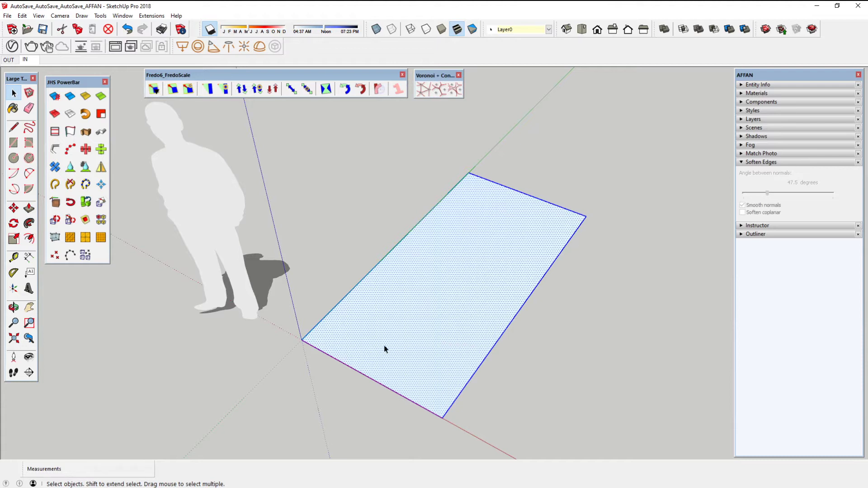
{"action": "left_click", "coordinate": [55, 255]}
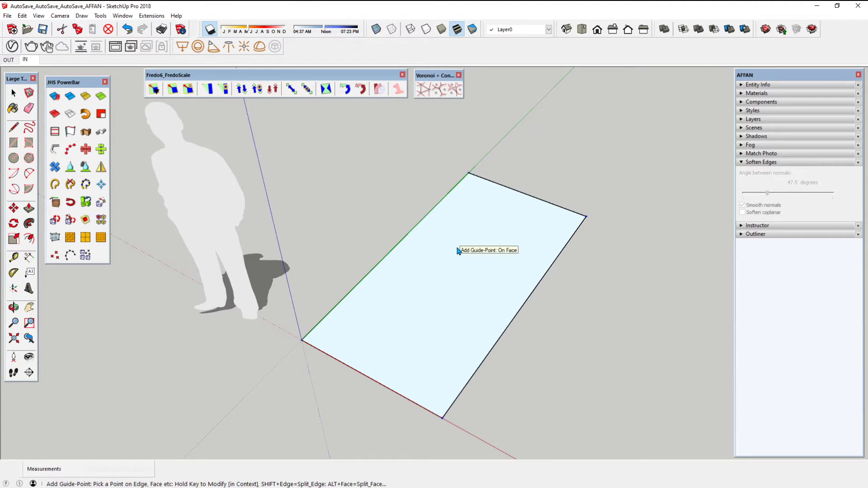
{"action": "left_click", "coordinate": [437, 205]}
{"action": "left_click", "coordinate": [412, 229]}
{"action": "left_click", "coordinate": [382, 260]}
{"action": "left_click", "coordinate": [341, 362]}
{"action": "left_click", "coordinate": [376, 382]}
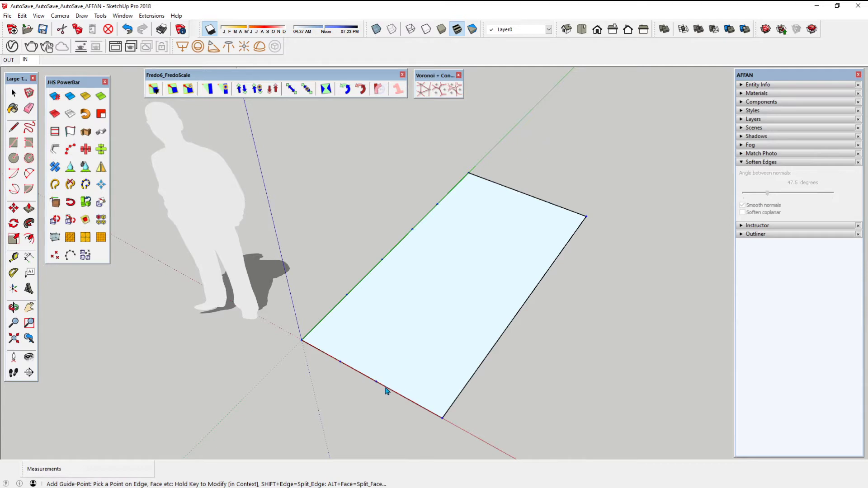
{"action": "left_click", "coordinate": [407, 400]}
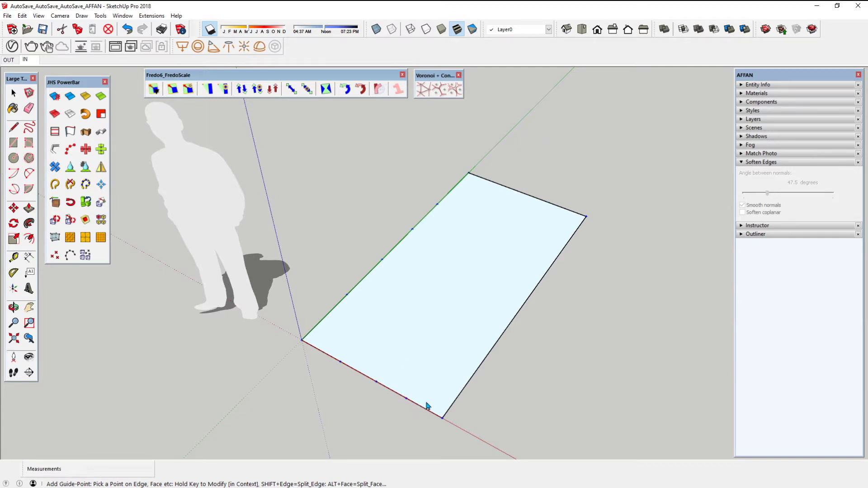
{"action": "left_click", "coordinate": [460, 394]}
{"action": "left_click", "coordinate": [483, 363]}
{"action": "left_click", "coordinate": [513, 319]}
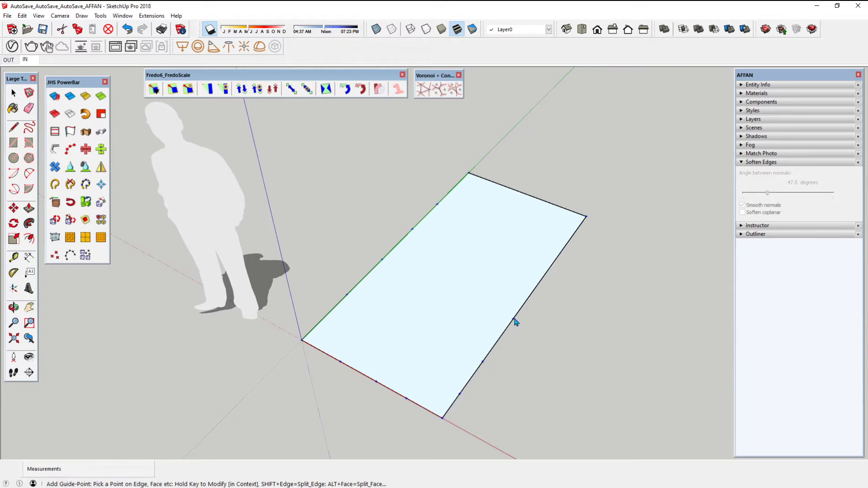
{"action": "left_click", "coordinate": [546, 272]}
{"action": "left_click", "coordinate": [568, 242]}
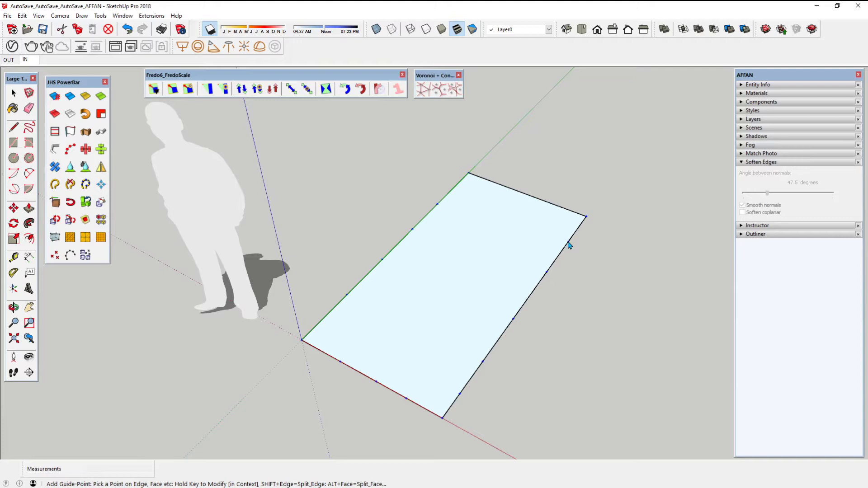
{"action": "left_click", "coordinate": [560, 209]}
{"action": "left_click", "coordinate": [492, 182]}
- Scatter about twenty more guide points across the interior of the face
{"action": "left_click", "coordinate": [474, 200]}
{"action": "left_click", "coordinate": [506, 211]}
{"action": "left_click", "coordinate": [465, 220]}
{"action": "left_click", "coordinate": [503, 237]}
{"action": "left_click", "coordinate": [541, 227]}
{"action": "left_click", "coordinate": [522, 269]}
{"action": "left_click", "coordinate": [486, 257]}
{"action": "left_click", "coordinate": [451, 239]}
{"action": "left_click", "coordinate": [419, 248]}
{"action": "left_click", "coordinate": [456, 269]}
{"action": "left_click", "coordinate": [500, 287]}
{"action": "left_click", "coordinate": [473, 315]}
{"action": "left_click", "coordinate": [433, 299]}
{"action": "left_click", "coordinate": [399, 278]}
{"action": "left_click", "coordinate": [378, 305]}
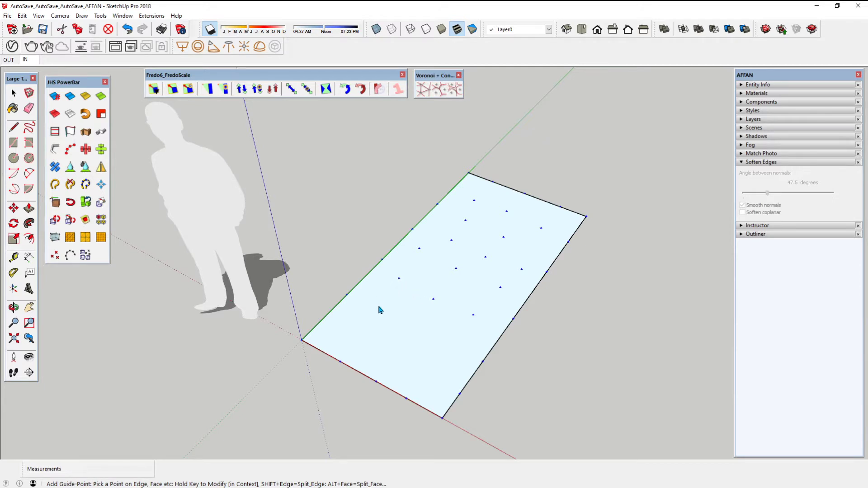
{"action": "left_click", "coordinate": [350, 325]}
{"action": "left_click", "coordinate": [396, 353]}
{"action": "left_click", "coordinate": [403, 317]}
{"action": "left_click", "coordinate": [443, 334]}
{"action": "left_click", "coordinate": [431, 354]}
{"action": "left_click", "coordinate": [433, 377]}
{"action": "scroll", "coordinate": [469, 386], "scroll_direction": "up", "scroll_amount": 3}
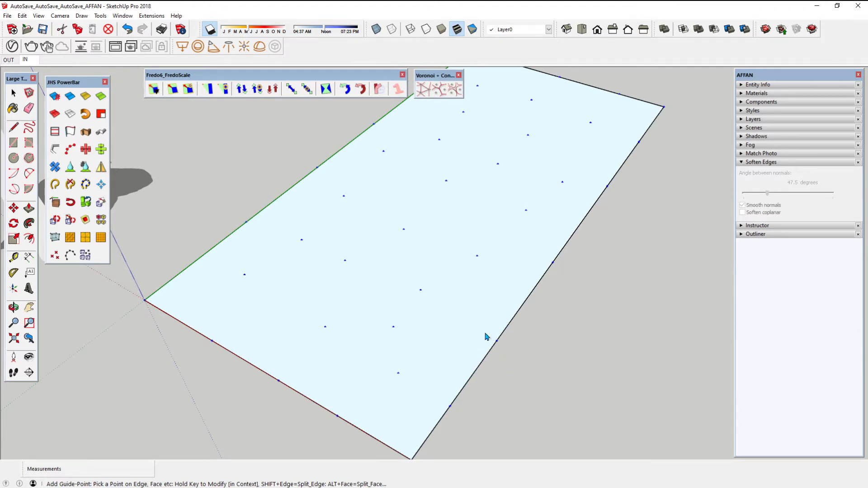
{"action": "scroll", "coordinate": [469, 372], "scroll_direction": "down", "scroll_amount": 2}
{"action": "scroll", "coordinate": [470, 372], "scroll_direction": "down", "scroll_amount": 2}
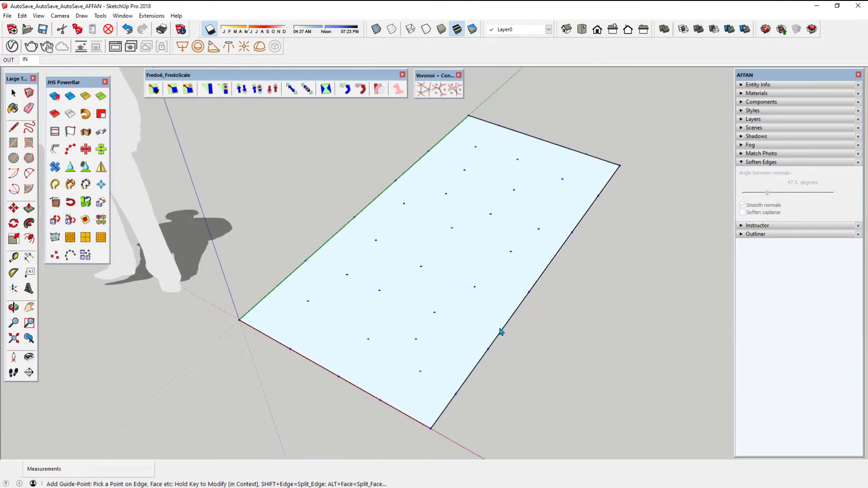
{"action": "scroll", "coordinate": [513, 285], "scroll_direction": "down", "scroll_amount": 1}
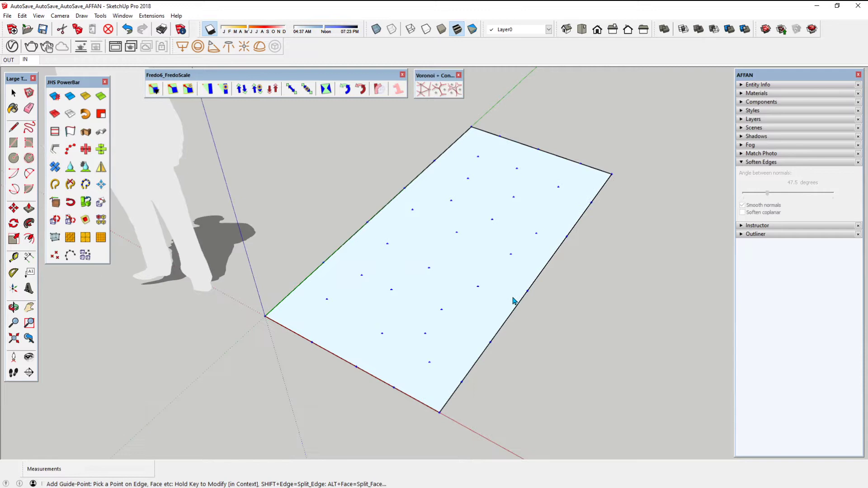
- Add a final guide point, then run Triangulate Points to get the Triangulated_Points layer prompt
{"action": "left_click", "coordinate": [475, 325]}
{"action": "mouse_move", "coordinate": [410, 289]}
{"action": "middle_mouse_down"}
{"action": "mouse_move", "coordinate": [494, 374]}
{"action": "mouse_move", "coordinate": [468, 335]}
{"action": "mouse_move", "coordinate": [469, 362]}
{"action": "middle_mouse_up"}
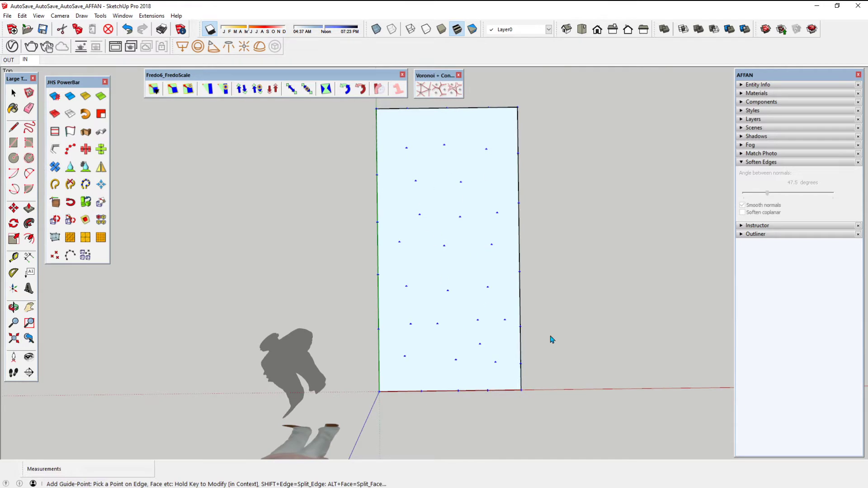
{"action": "mouse_move", "coordinate": [512, 370]}
{"action": "middle_mouse_down"}
{"action": "mouse_move", "coordinate": [416, 277]}
{"action": "mouse_move", "coordinate": [345, 184]}
{"action": "mouse_move", "coordinate": [440, 225]}
{"action": "middle_mouse_up"}
{"action": "middle_click_drag", "start_coordinate": [499, 273], "coordinate": [496, 276]}
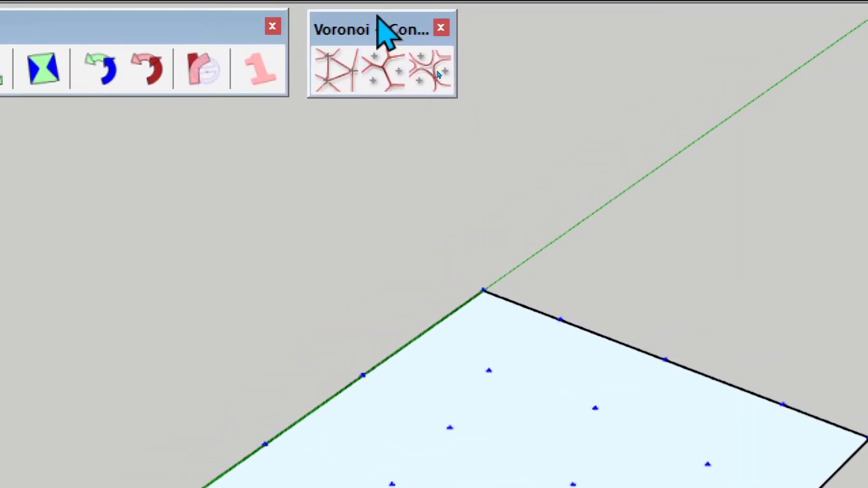
{"action": "left_click", "coordinate": [335, 98]}
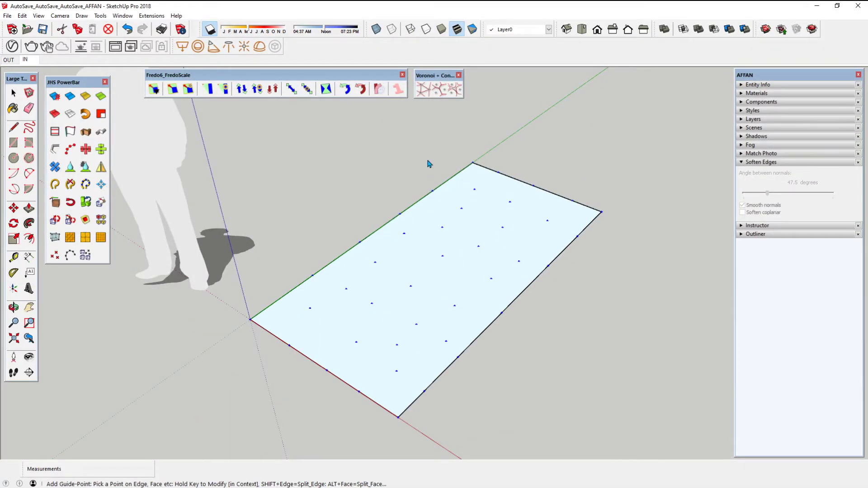
{"action": "left_click", "coordinate": [422, 89]}
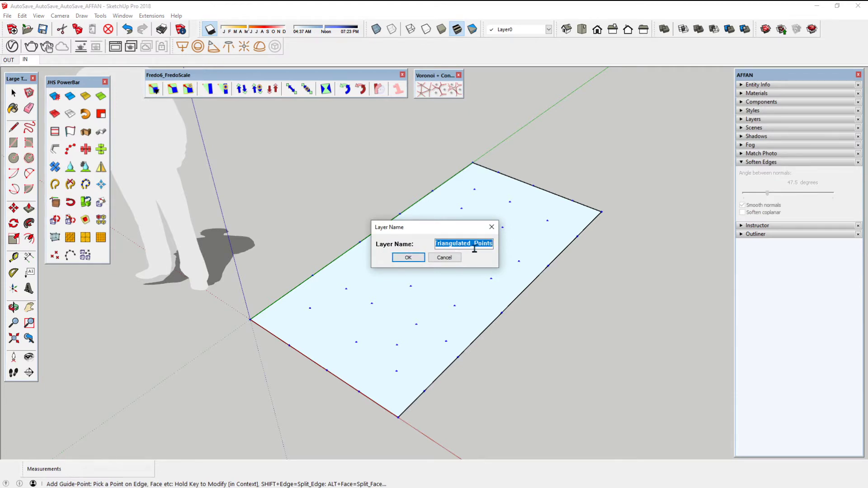
- Accept the Triangulated_Points layer name to mesh the face, then deselect and inspect it
{"action": "left_click", "coordinate": [407, 257]}
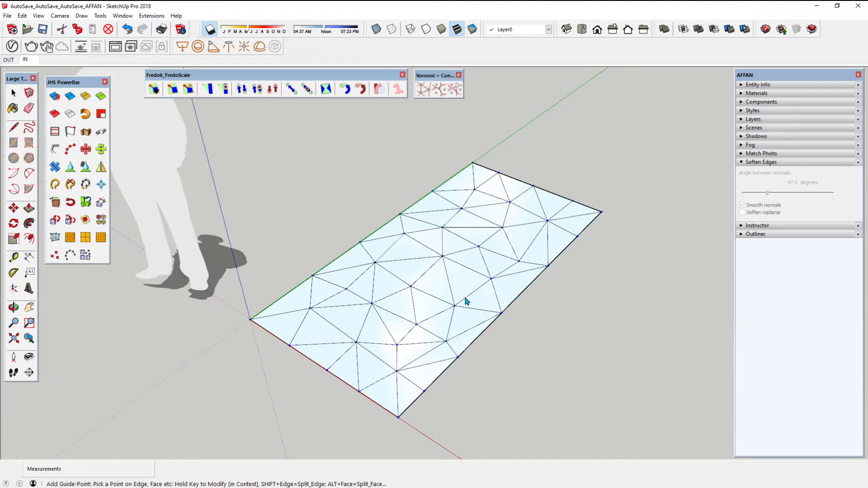
{"action": "left_click", "coordinate": [433, 317]}
{"action": "mouse_move", "coordinate": [426, 268]}
{"action": "middle_mouse_down"}
{"action": "mouse_move", "coordinate": [413, 368]}
{"action": "mouse_move", "coordinate": [423, 369]}
{"action": "middle_mouse_up"}
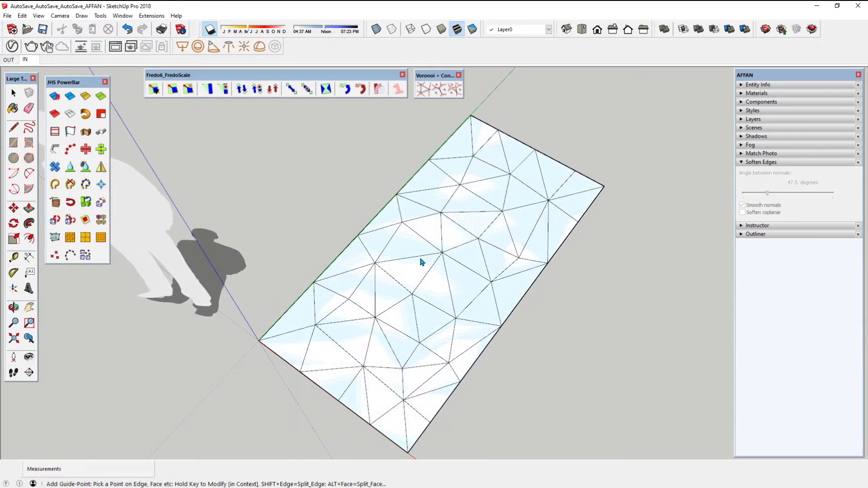
{"action": "mouse_move", "coordinate": [433, 337]}
{"action": "middle_mouse_down"}
{"action": "mouse_move", "coordinate": [407, 260]}
{"action": "mouse_move", "coordinate": [411, 322]}
{"action": "mouse_move", "coordinate": [434, 262]}
{"action": "mouse_move", "coordinate": [438, 286]}
{"action": "mouse_move", "coordinate": [437, 212]}
{"action": "mouse_move", "coordinate": [450, 224]}
{"action": "mouse_move", "coordinate": [450, 309]}
{"action": "mouse_move", "coordinate": [440, 286]}
{"action": "middle_mouse_up"}
{"action": "scroll", "coordinate": [423, 317], "scroll_direction": "up", "scroll_amount": 2}
{"action": "scroll", "coordinate": [423, 321], "scroll_direction": "up", "scroll_amount": 3}
{"action": "scroll", "coordinate": [438, 212], "scroll_direction": "down", "scroll_amount": 3}
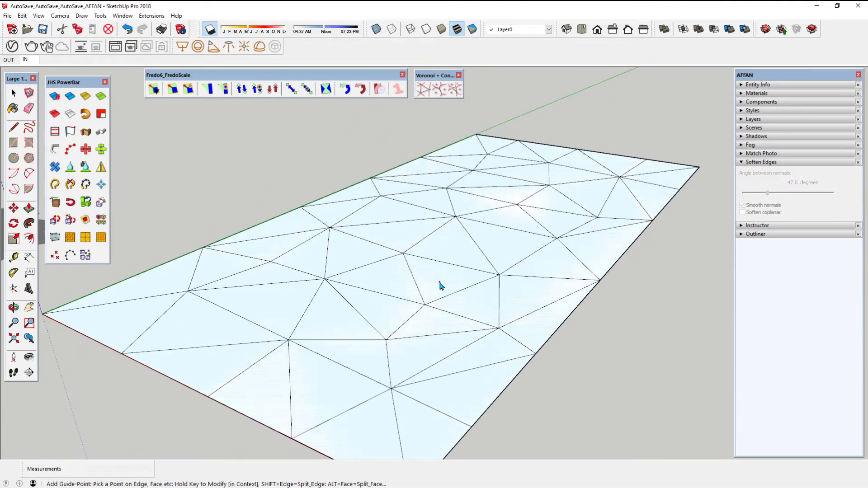
- Undo the last action and move the triangulated mesh group up above the original face
{"action": "key", "text": "space"}
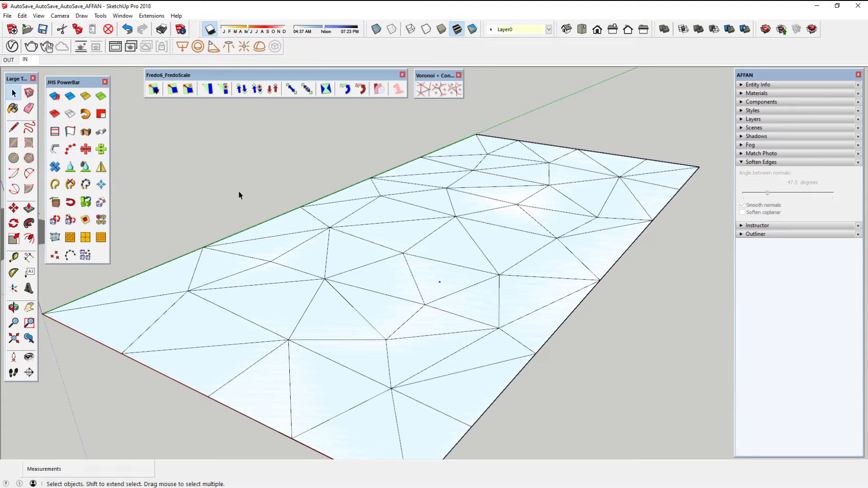
{"action": "key", "text": "ctrl+z"}
{"action": "mouse_move", "coordinate": [500, 343]}
{"action": "middle_mouse_down"}
{"action": "mouse_move", "coordinate": [434, 151]}
{"action": "mouse_move", "coordinate": [361, 170]}
{"action": "middle_mouse_up"}
{"action": "mouse_move", "coordinate": [466, 197]}
{"action": "middle_mouse_down"}
{"action": "mouse_move", "coordinate": [497, 342]}
{"action": "mouse_move", "coordinate": [426, 294]}
{"action": "mouse_move", "coordinate": [442, 310]}
{"action": "mouse_move", "coordinate": [440, 297]}
{"action": "mouse_move", "coordinate": [433, 304]}
{"action": "middle_mouse_up"}
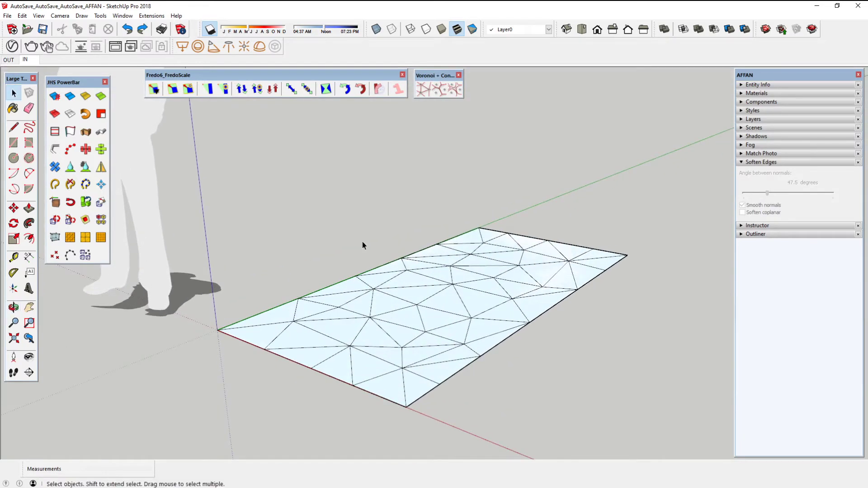
{"action": "left_click", "coordinate": [431, 325]}
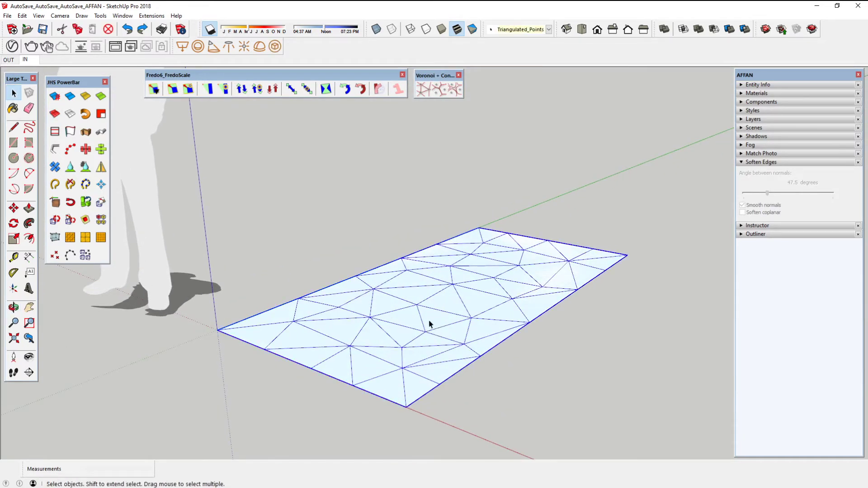
{"action": "key", "text": "m"}
{"action": "left_click", "coordinate": [440, 341]}
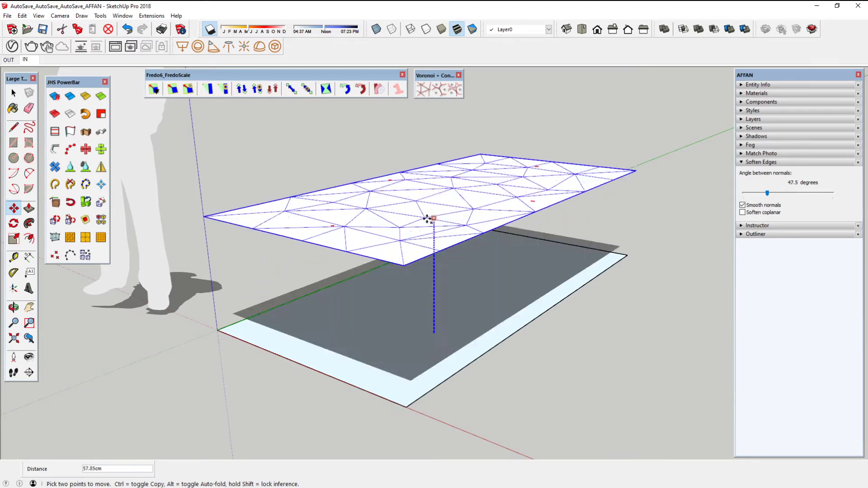
{"action": "left_click", "coordinate": [428, 217]}
{"action": "middle_click_drag", "start_coordinate": [387, 377], "coordinate": [382, 333]}
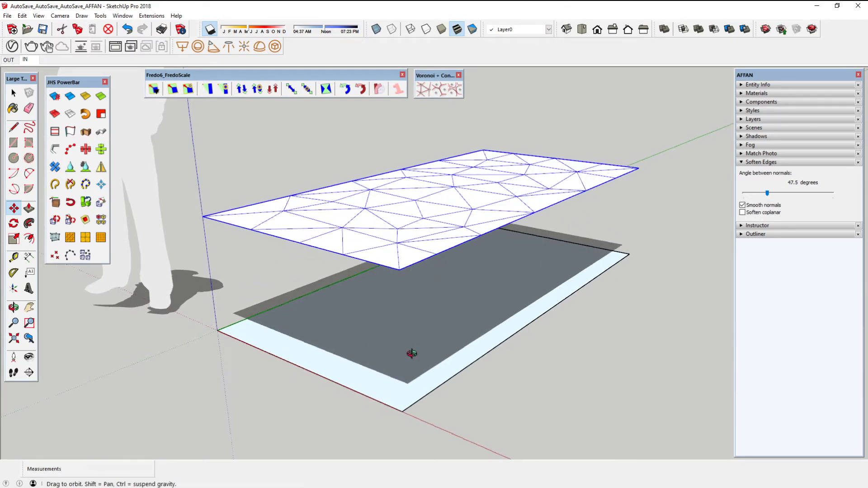
{"action": "key", "text": "space"}
- Delete the leftover rectangle and lower the mesh back to ground level
{"action": "left_click", "coordinate": [403, 334]}
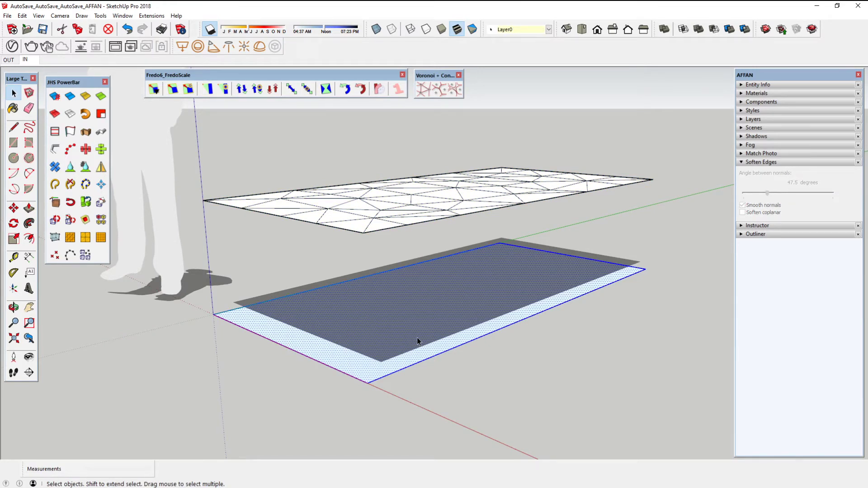
{"action": "key", "text": "Delete"}
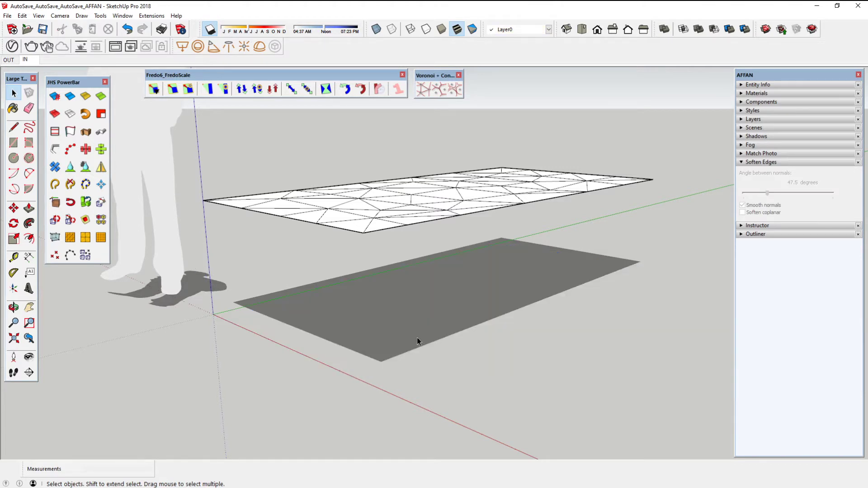
{"action": "left_click", "coordinate": [409, 209]}
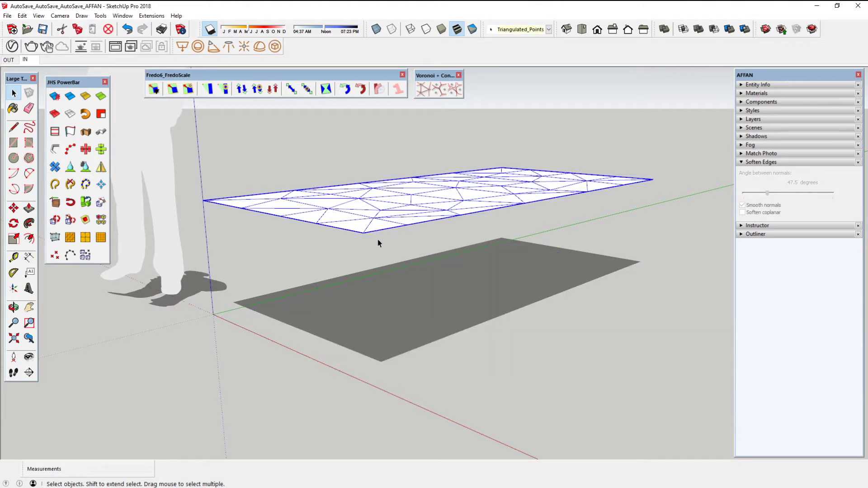
{"action": "key", "text": "m"}
{"action": "left_click", "coordinate": [362, 233]}
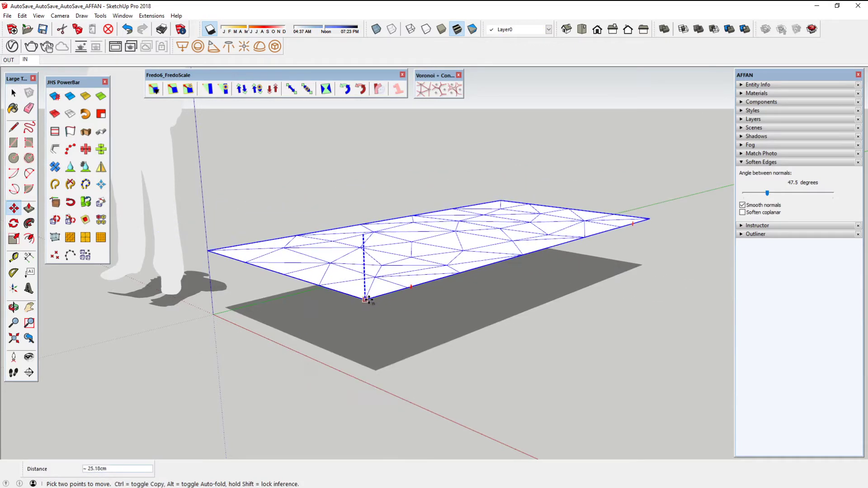
{"action": "left_click", "coordinate": [213, 314]}
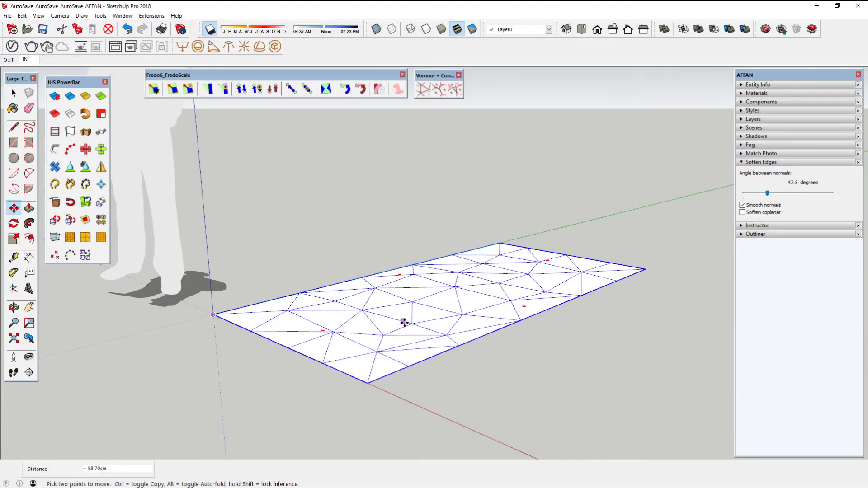
{"action": "middle_click_drag", "start_coordinate": [404, 322], "coordinate": [500, 354]}
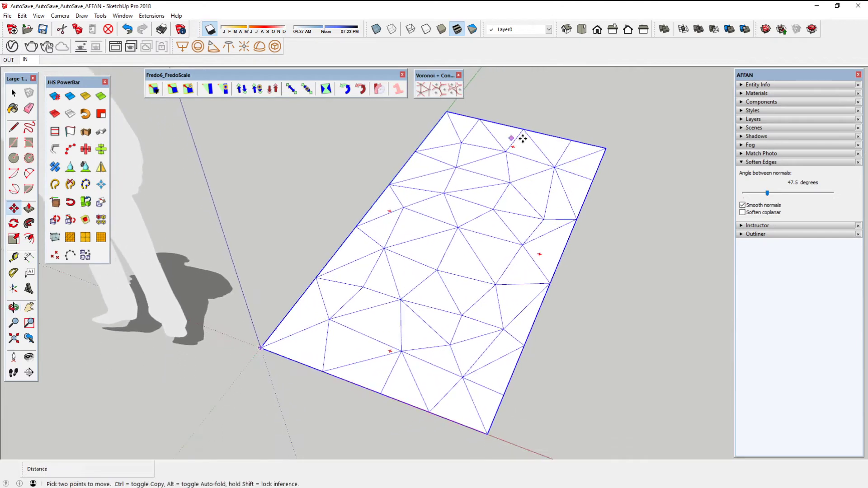
{"action": "key", "text": "space"}
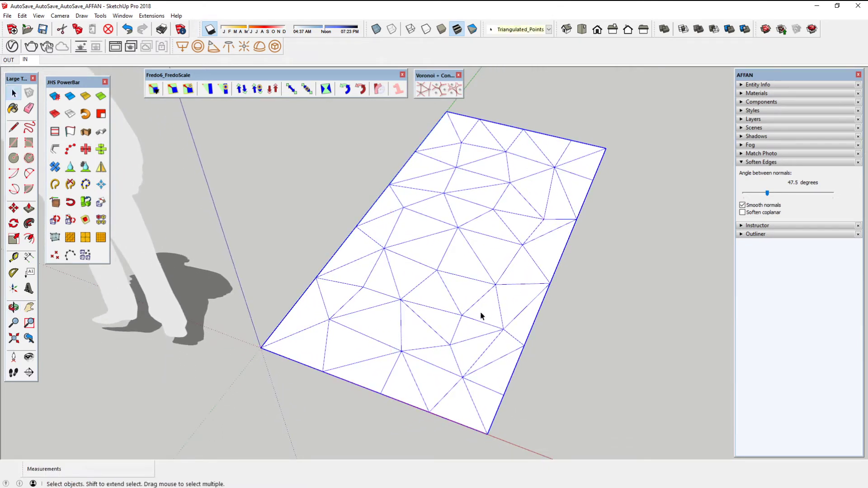
{"action": "middle_click_drag", "start_coordinate": [442, 306], "coordinate": [497, 317]}
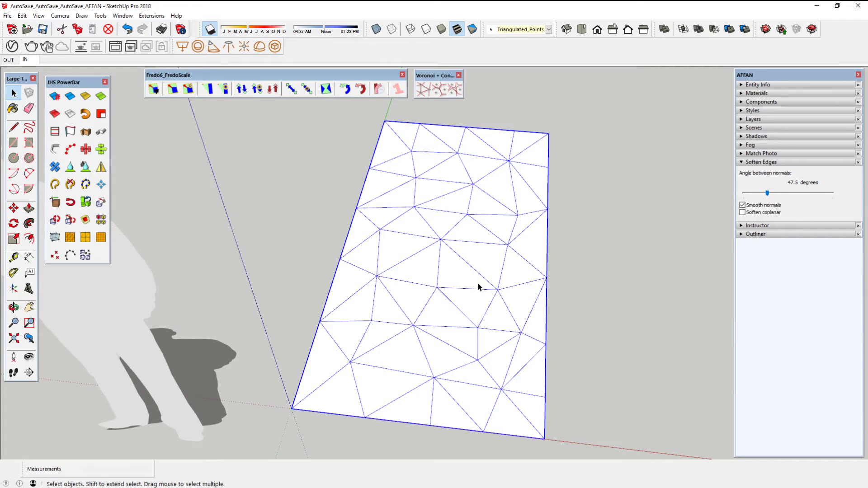
{"action": "mouse_move", "coordinate": [478, 287]}
{"action": "middle_mouse_down"}
{"action": "mouse_move", "coordinate": [464, 242]}
{"action": "mouse_move", "coordinate": [443, 218]}
{"action": "middle_mouse_up"}
- Explode the Triangulated_Points group and click several triangles to confirm they are separate faces
{"action": "left_click", "coordinate": [598, 298]}
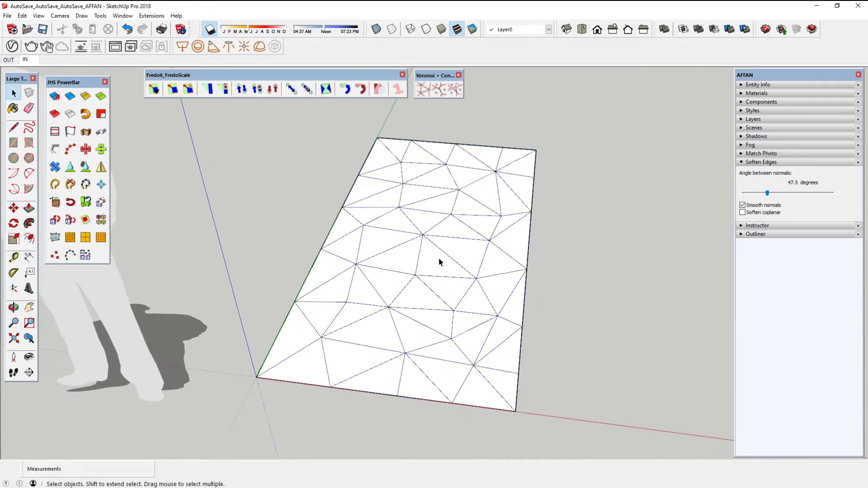
{"action": "left_click", "coordinate": [404, 286]}
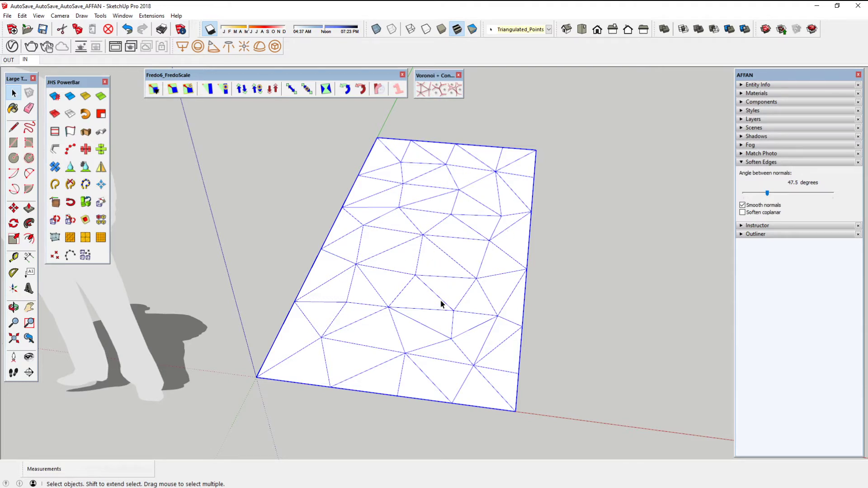
{"action": "right_click", "coordinate": [427, 229]}
{"action": "left_click", "coordinate": [441, 230]}
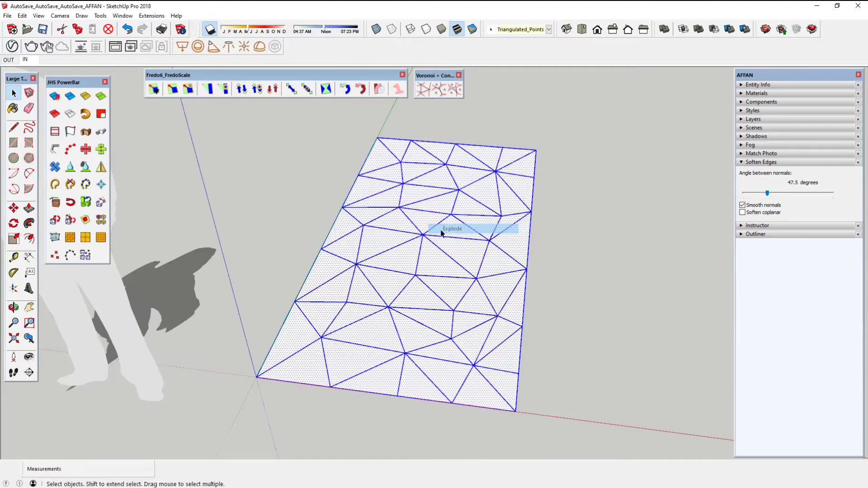
{"action": "left_click", "coordinate": [564, 281]}
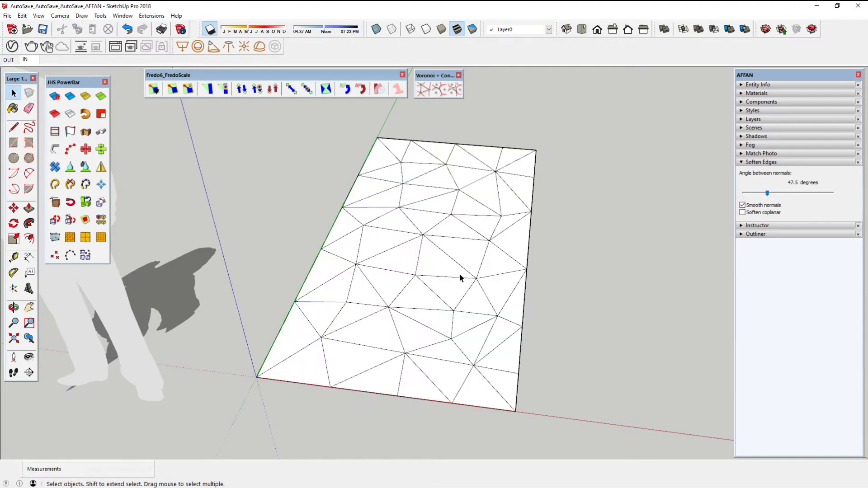
{"action": "left_click", "coordinate": [441, 270]}
{"action": "left_click", "coordinate": [398, 260]}
{"action": "left_click", "coordinate": [409, 292]}
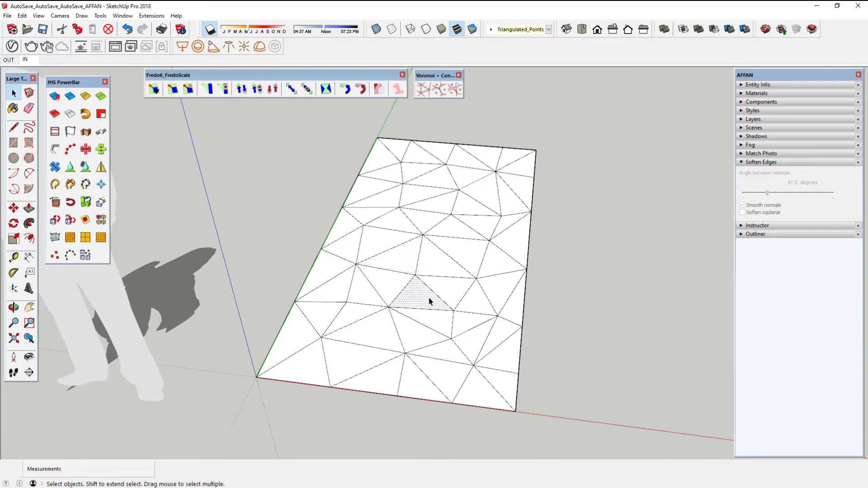
{"action": "left_click", "coordinate": [445, 287]}
{"action": "left_click", "coordinate": [396, 255]}
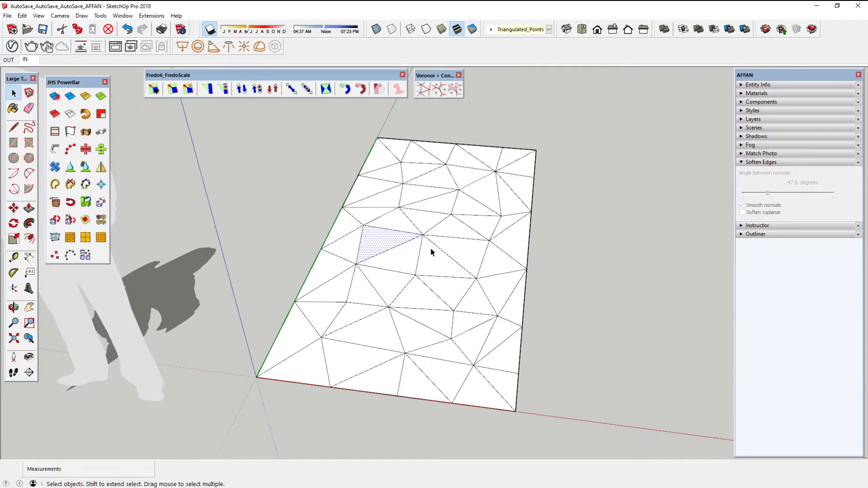
- Switch to Top view, frame the mesh and clear the selection
{"action": "left_click", "coordinate": [582, 29]}
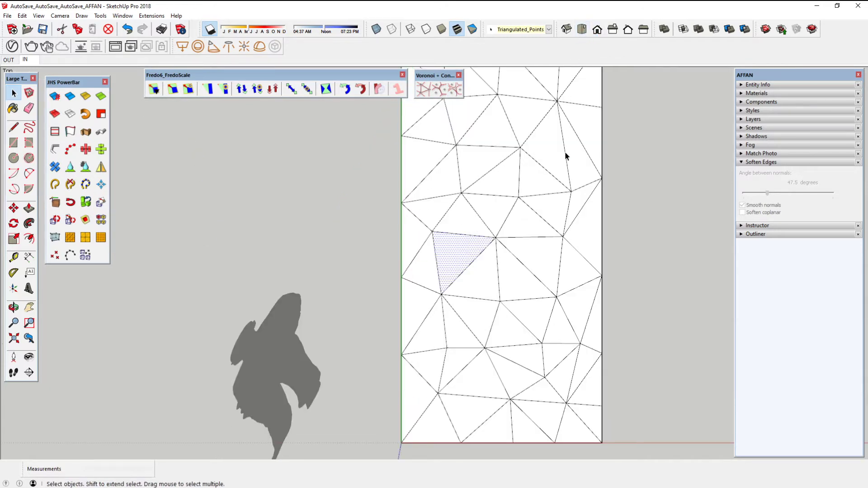
{"action": "middle_click_drag", "start_coordinate": [548, 168], "coordinate": [442, 288], "text": "shift"}
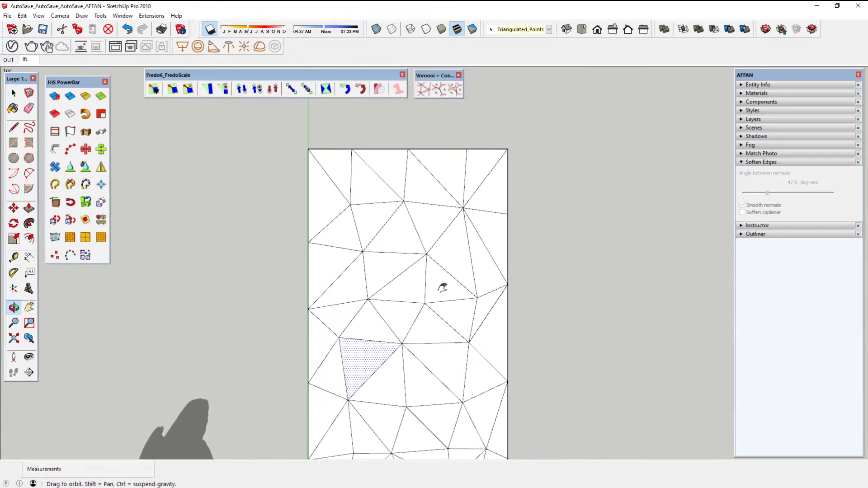
{"action": "scroll", "coordinate": [381, 186], "scroll_direction": "up", "scroll_amount": 3}
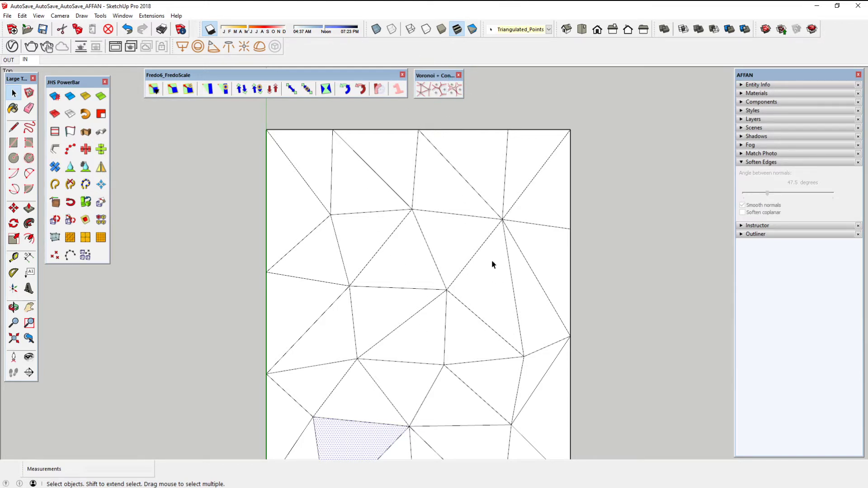
{"action": "left_click", "coordinate": [613, 252]}
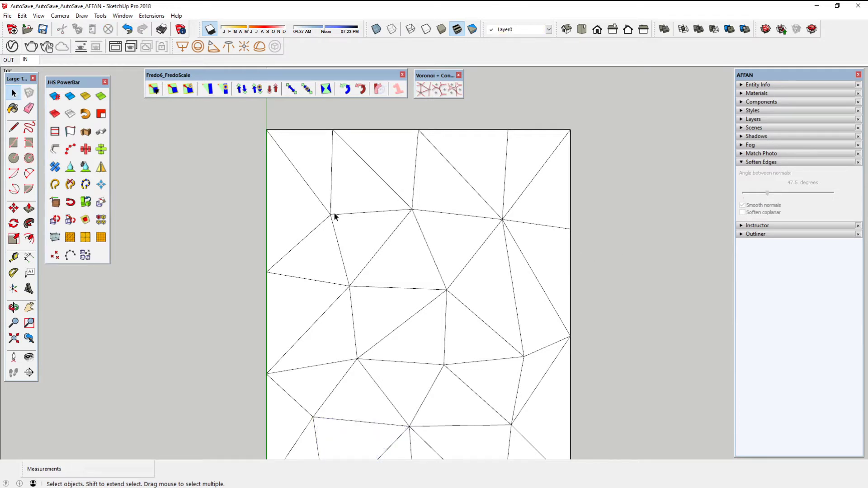
- Move a vertex near the mesh's upper left to a new position
{"action": "left_click", "coordinate": [13, 208]}
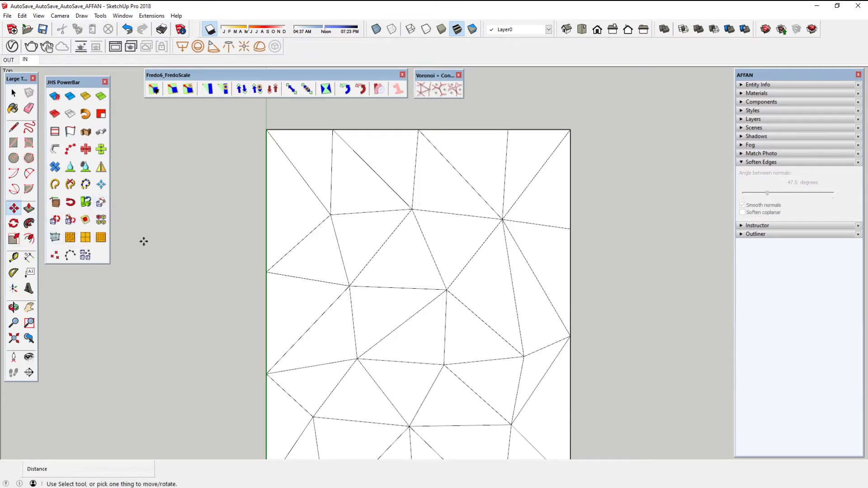
{"action": "left_click", "coordinate": [331, 215]}
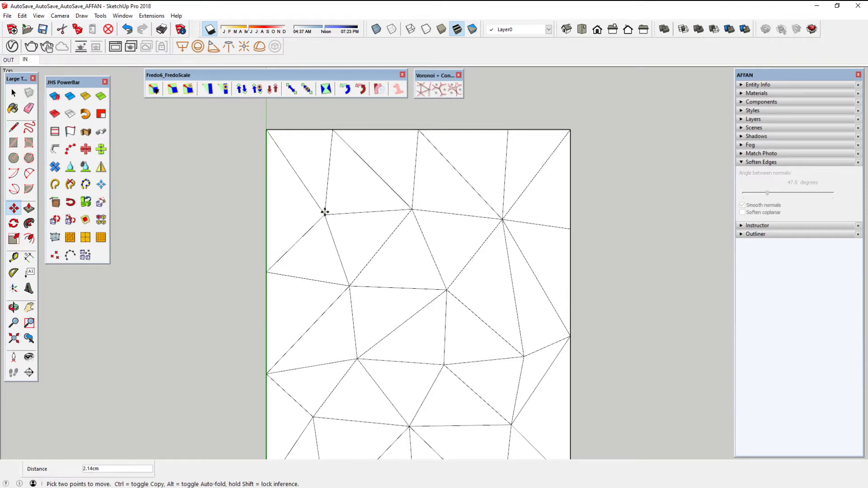
{"action": "left_click", "coordinate": [320, 206]}
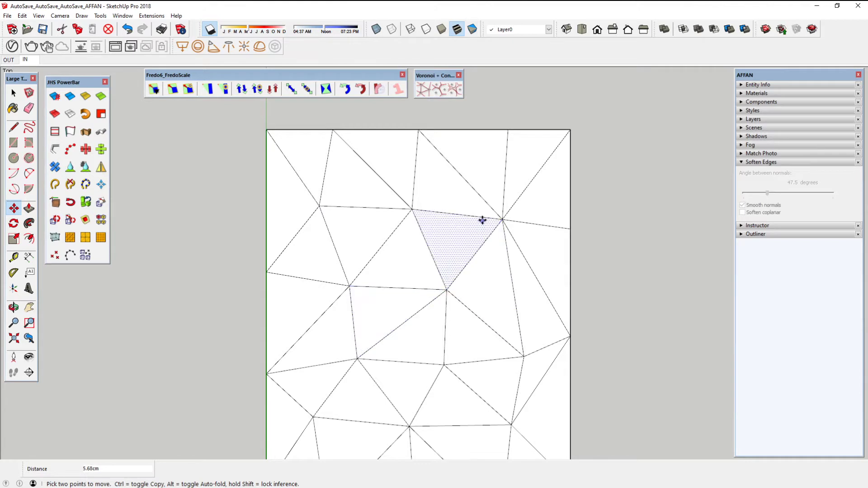
{"action": "scroll", "coordinate": [482, 219], "scroll_direction": "down", "scroll_amount": 1}
{"action": "scroll", "coordinate": [509, 402], "scroll_direction": "up", "scroll_amount": 1}
{"action": "scroll", "coordinate": [509, 393], "scroll_direction": "up", "scroll_amount": 1}
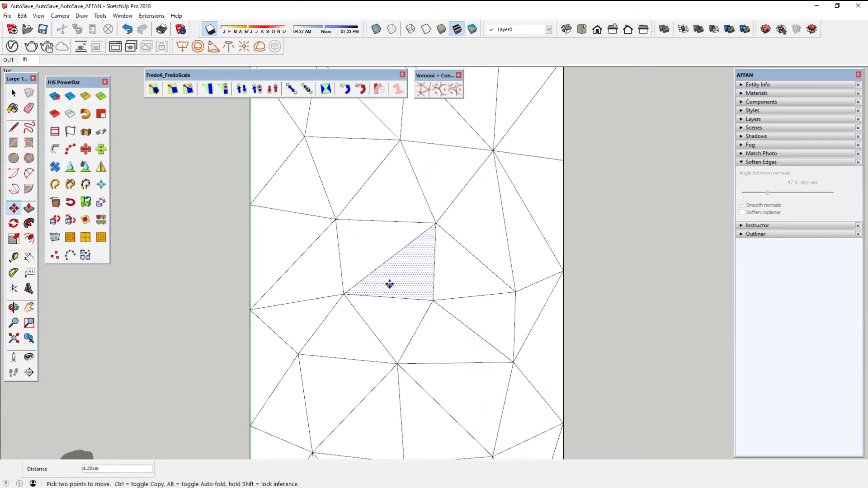
{"action": "scroll", "coordinate": [409, 277], "scroll_direction": "down", "scroll_amount": 1}
{"action": "scroll", "coordinate": [410, 278], "scroll_direction": "down", "scroll_amount": 2}
{"action": "scroll", "coordinate": [410, 283], "scroll_direction": "down", "scroll_amount": 1}
{"action": "scroll", "coordinate": [447, 422], "scroll_direction": "up", "scroll_amount": 1}
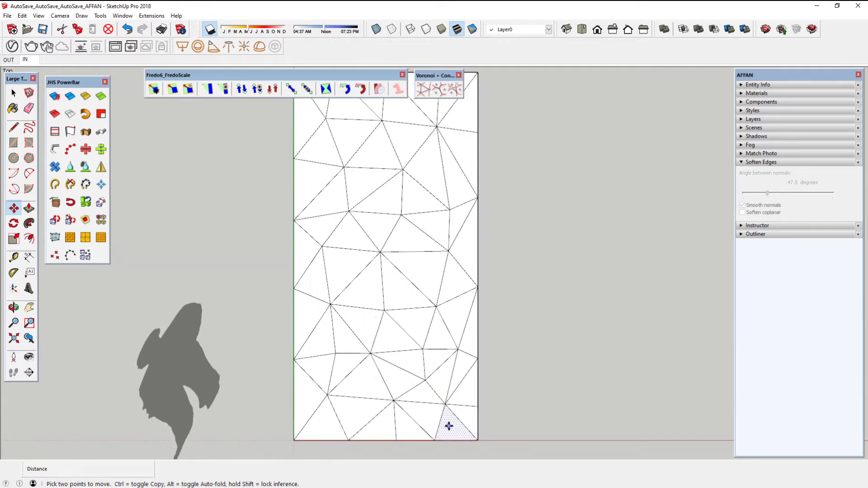
{"action": "scroll", "coordinate": [448, 426], "scroll_direction": "up", "scroll_amount": 2}
{"action": "scroll", "coordinate": [448, 425], "scroll_direction": "up", "scroll_amount": 1}
{"action": "scroll", "coordinate": [445, 406], "scroll_direction": "up", "scroll_amount": 2}
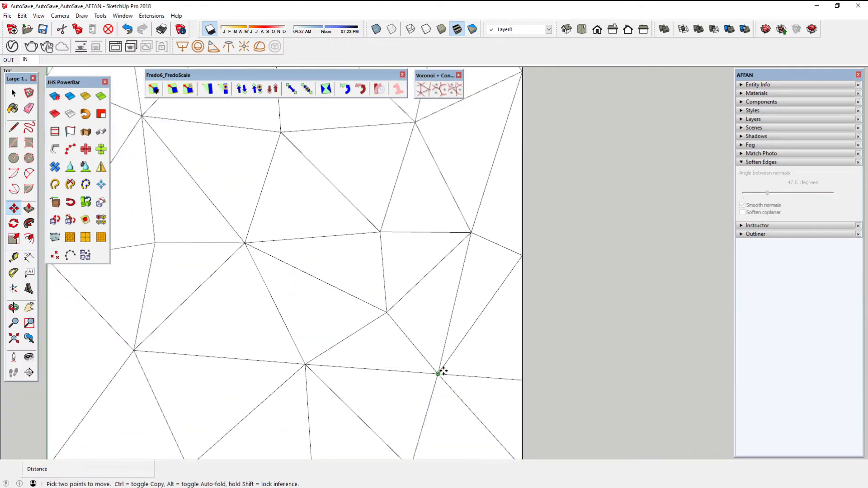
{"action": "scroll", "coordinate": [452, 360], "scroll_direction": "down", "scroll_amount": 2}
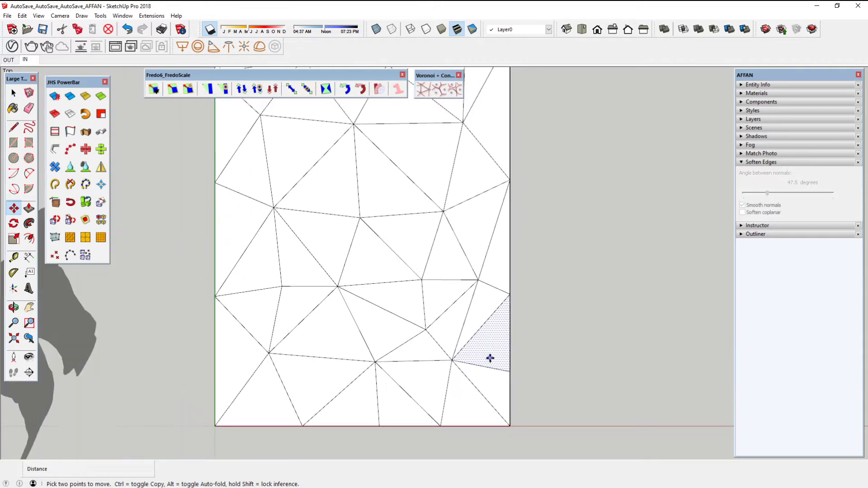
- Shift a lower-right vertex and an interior vertex to make the triangles irregular
{"action": "left_click", "coordinate": [268, 352]}
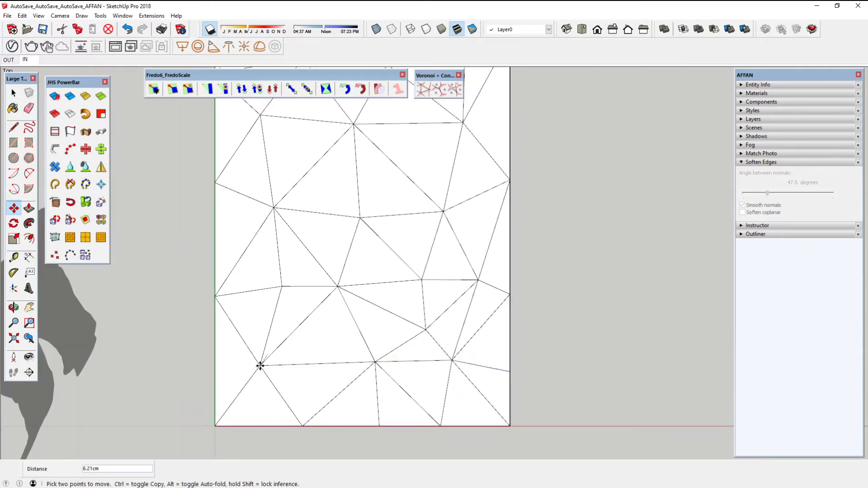
{"action": "left_click", "coordinate": [259, 366]}
{"action": "scroll", "coordinate": [454, 337], "scroll_direction": "down", "scroll_amount": 1}
{"action": "scroll", "coordinate": [454, 337], "scroll_direction": "down", "scroll_amount": 1}
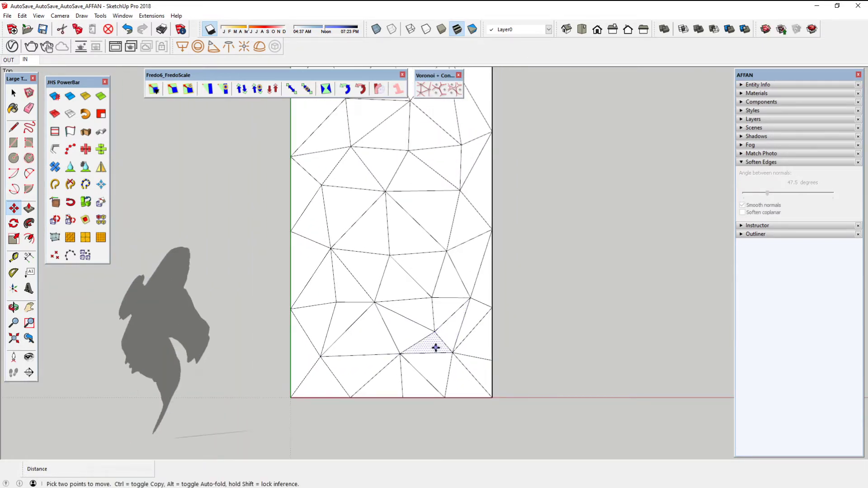
{"action": "scroll", "coordinate": [434, 332], "scroll_direction": "up", "scroll_amount": 2}
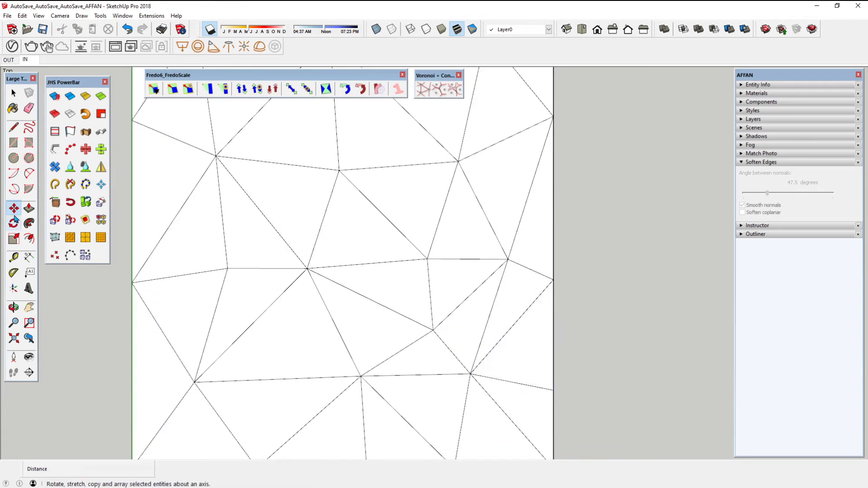
{"action": "left_click", "coordinate": [434, 330]}
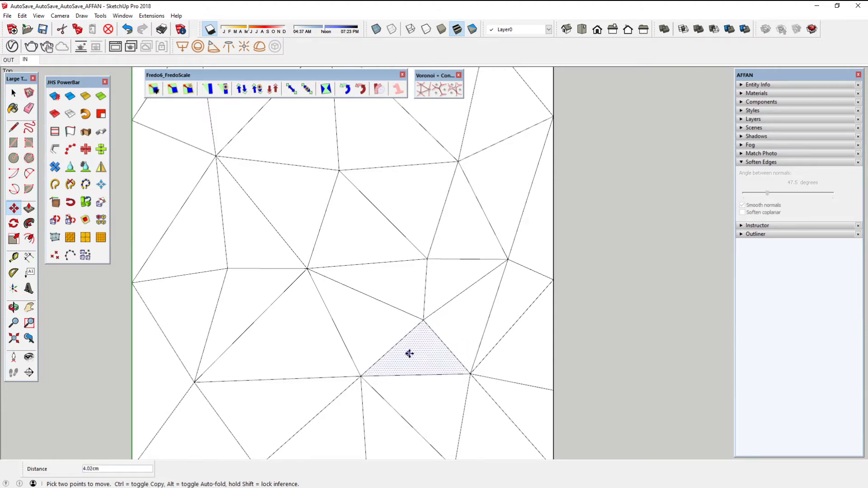
{"action": "left_click", "coordinate": [425, 328]}
{"action": "scroll", "coordinate": [425, 327], "scroll_direction": "down", "scroll_amount": 3}
{"action": "scroll", "coordinate": [425, 327], "scroll_direction": "down", "scroll_amount": 2}
{"action": "middle_click_drag", "start_coordinate": [401, 242], "coordinate": [406, 306], "text": "shift"}
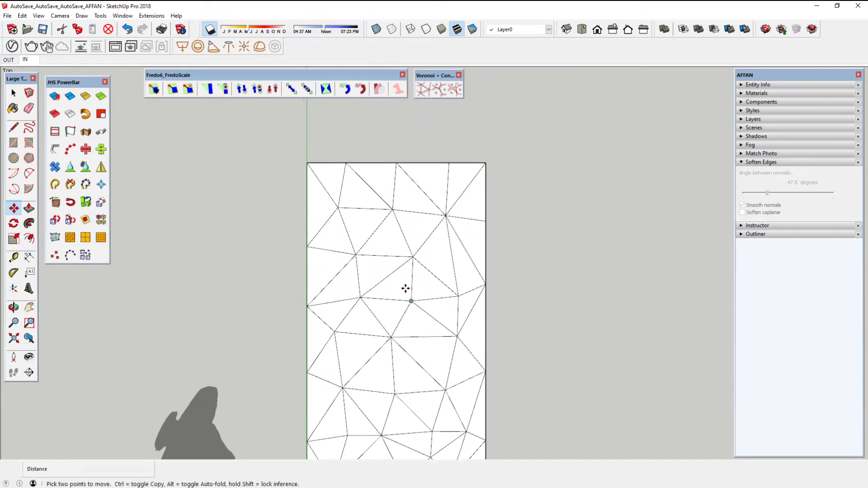
{"action": "scroll", "coordinate": [413, 298], "scroll_direction": "up", "scroll_amount": 1}
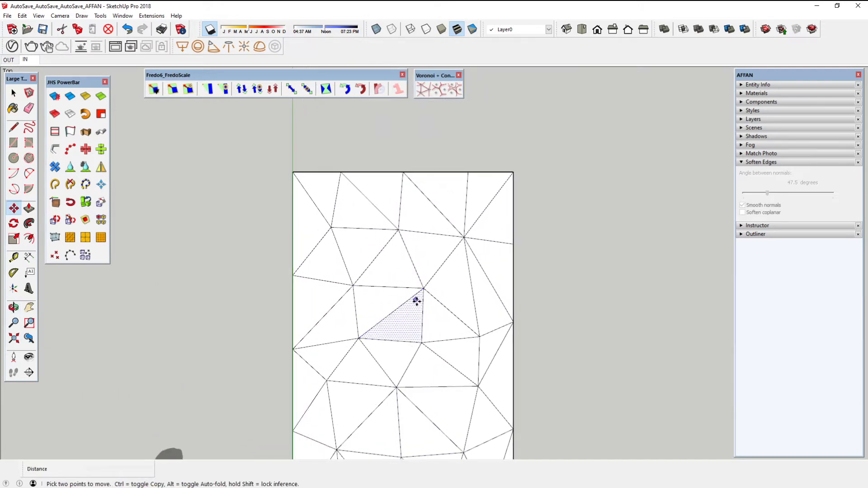
{"action": "scroll", "coordinate": [420, 308], "scroll_direction": "up", "scroll_amount": 1}
{"action": "scroll", "coordinate": [425, 305], "scroll_direction": "up", "scroll_amount": 1}
{"action": "middle_click_drag", "start_coordinate": [430, 296], "coordinate": [411, 310], "text": "shift"}
{"action": "key", "text": "space"}
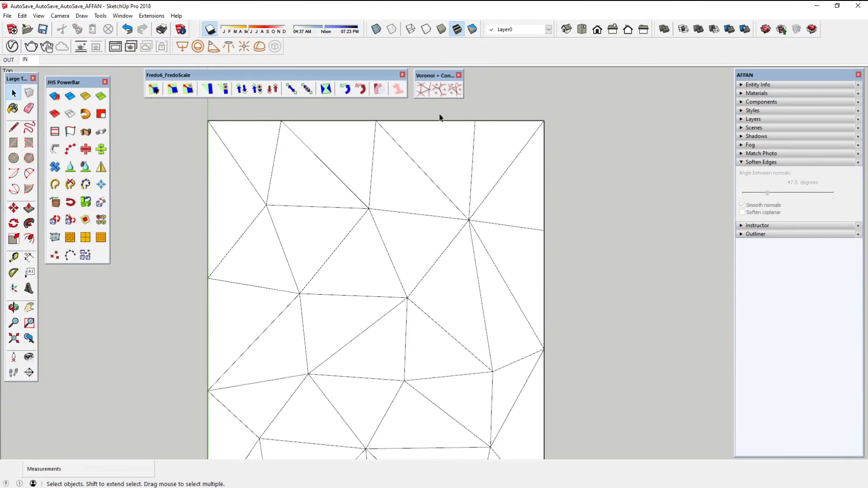
- Inset a rounded curve in one triangle with Voronoi Pick Face, then open Define parameters
{"action": "left_click", "coordinate": [454, 89]}
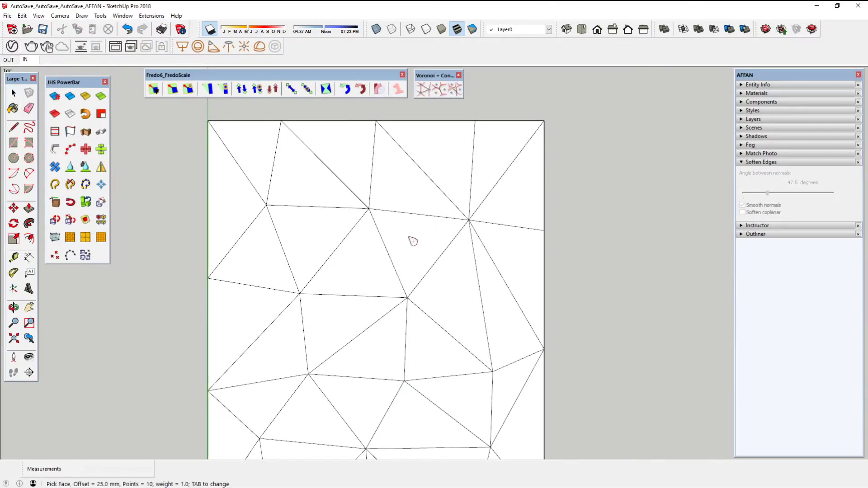
{"action": "scroll", "coordinate": [413, 241], "scroll_direction": "up", "scroll_amount": 2}
{"action": "scroll", "coordinate": [412, 241], "scroll_direction": "up", "scroll_amount": 1}
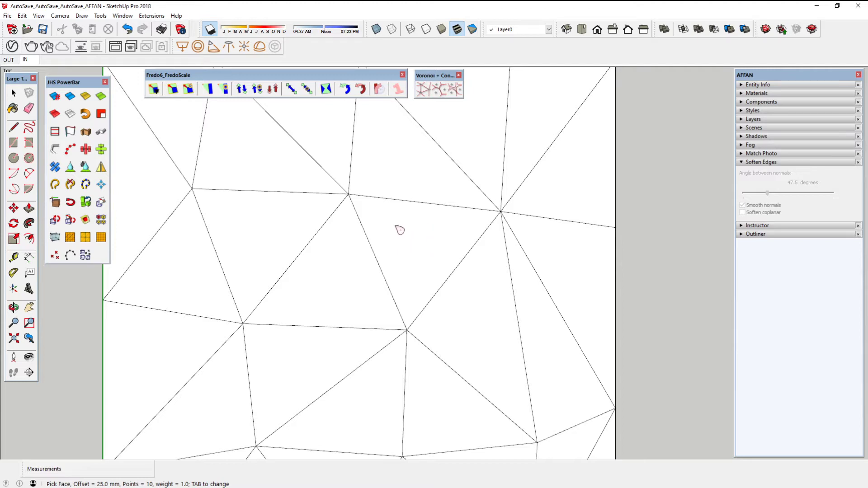
{"action": "left_click", "coordinate": [411, 235]}
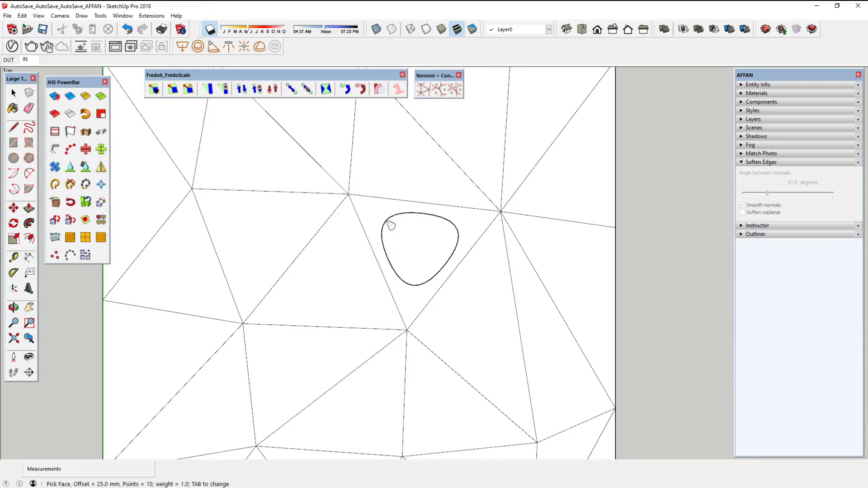
{"action": "scroll", "coordinate": [391, 225], "scroll_direction": "up", "scroll_amount": 2}
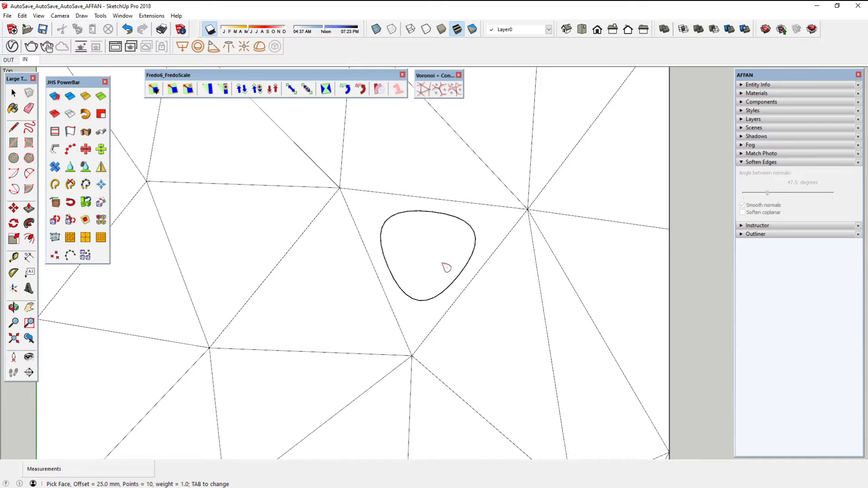
{"action": "key", "text": "Tab"}
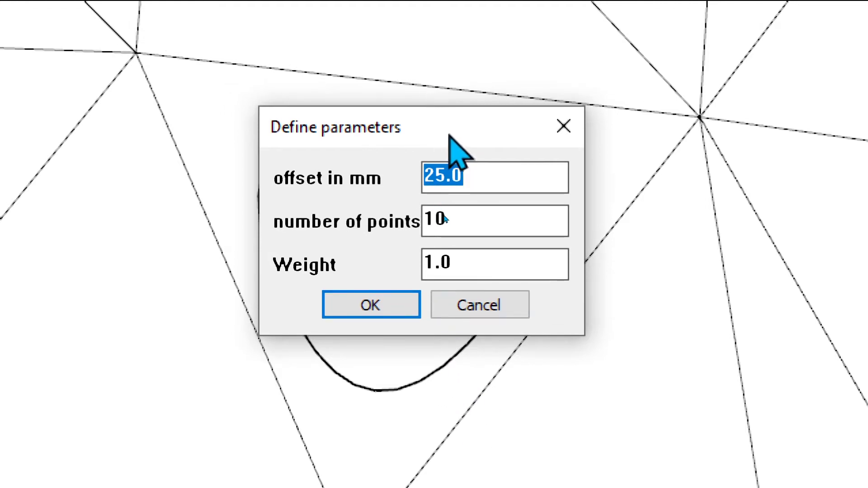
- Set the offset curves to 30 points, keeping the 25 mm offset and weight 1.0
{"action": "left_click_drag", "start_coordinate": [449, 132], "coordinate": [300, 107]}
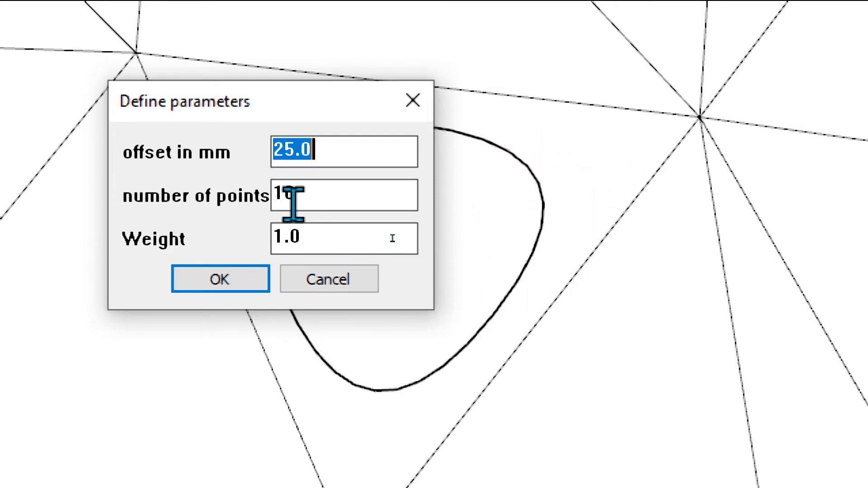
{"action": "key", "text": "Tab"}
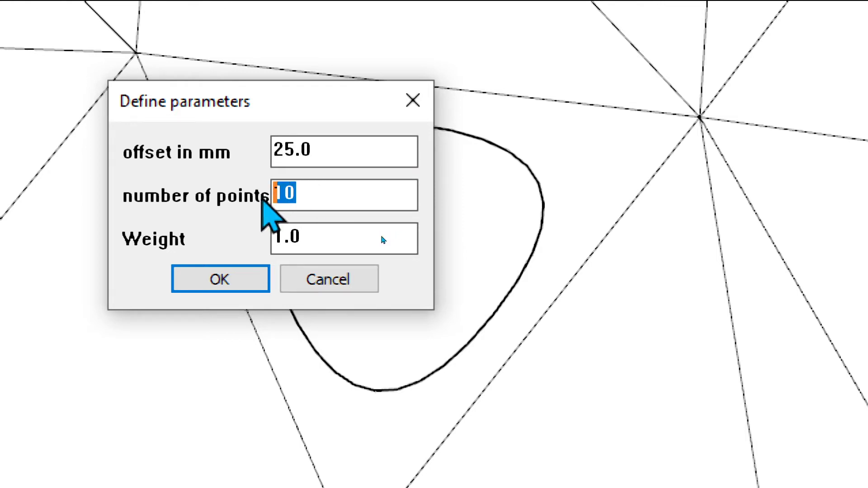
{"action": "type", "text": "30"}
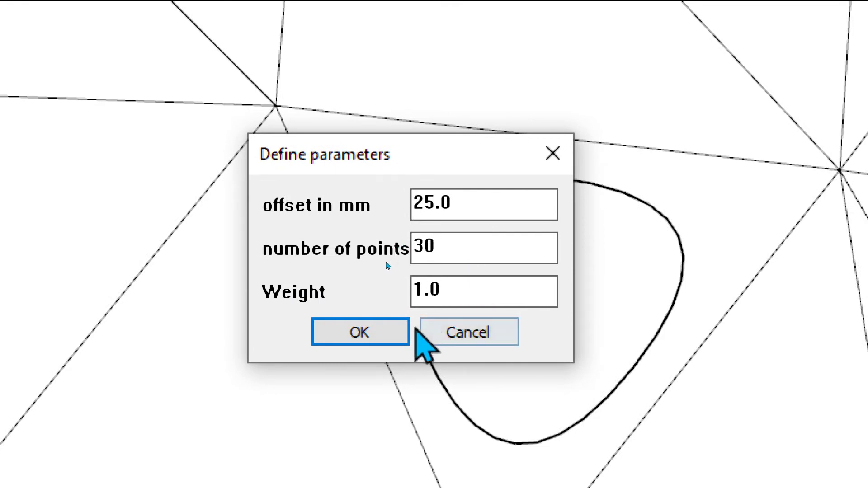
{"action": "left_click", "coordinate": [398, 332]}
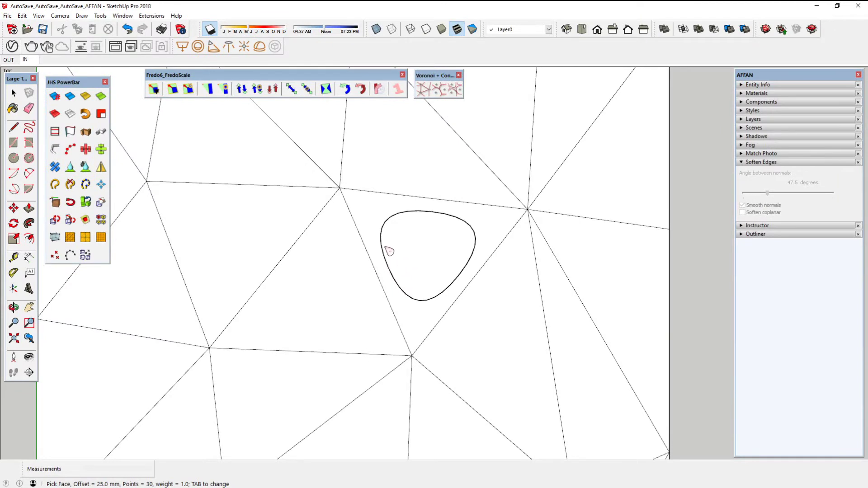
- Add a rounded inset curve in the triangle to the left, then bring back the curve parameters
{"action": "left_click", "coordinate": [341, 257]}
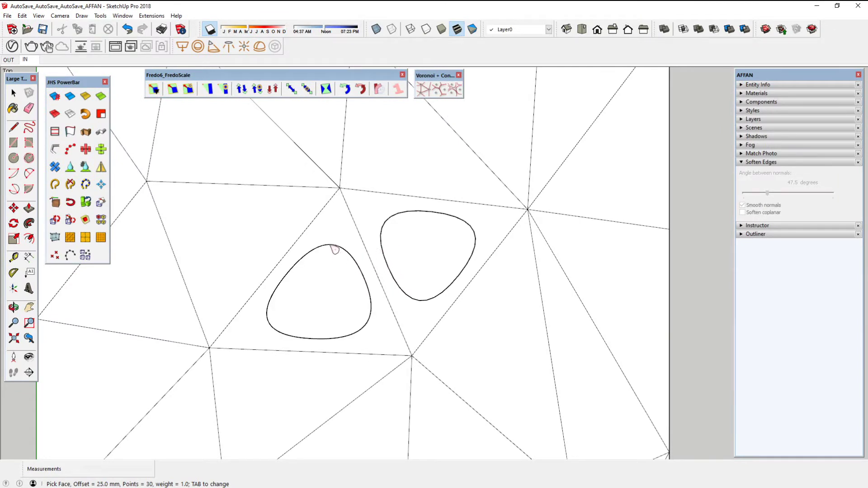
{"action": "scroll", "coordinate": [334, 249], "scroll_direction": "up", "scroll_amount": 3}
{"action": "scroll", "coordinate": [335, 249], "scroll_direction": "up", "scroll_amount": 2}
{"action": "scroll", "coordinate": [334, 249], "scroll_direction": "up", "scroll_amount": 1}
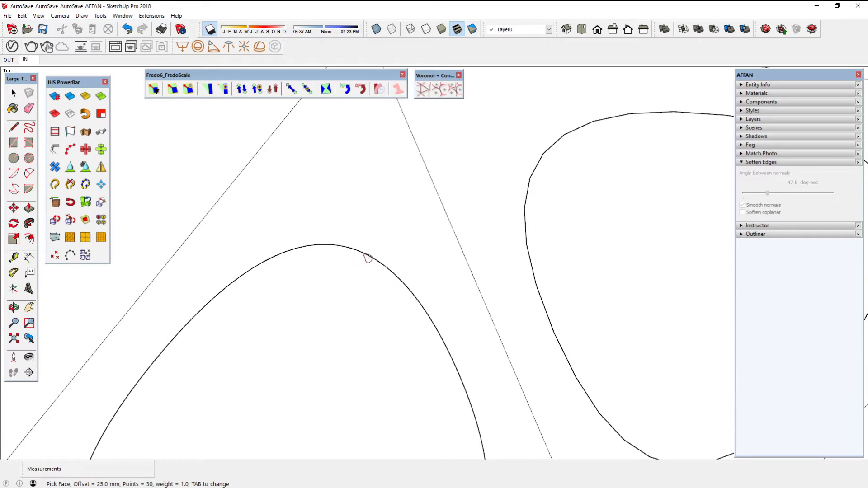
{"action": "key", "text": "Tab"}
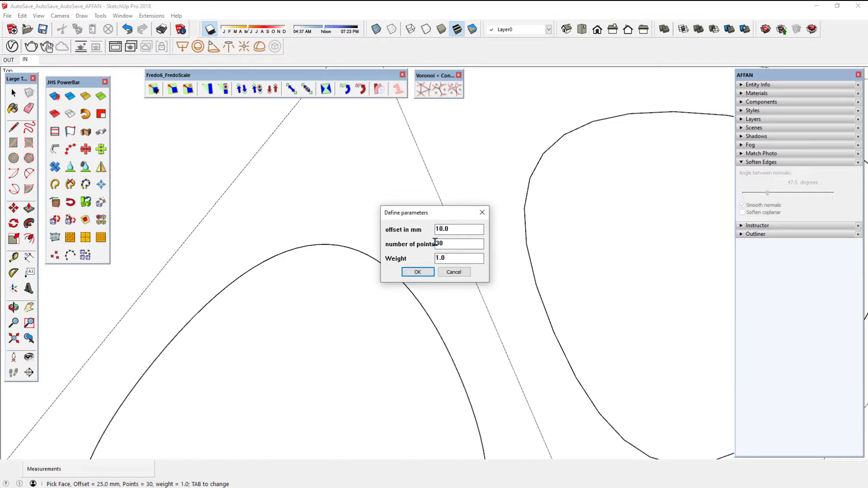
- Apply the 10 mm offset and add a rounded curve in the lower-right triangle
{"action": "left_click", "coordinate": [416, 271]}
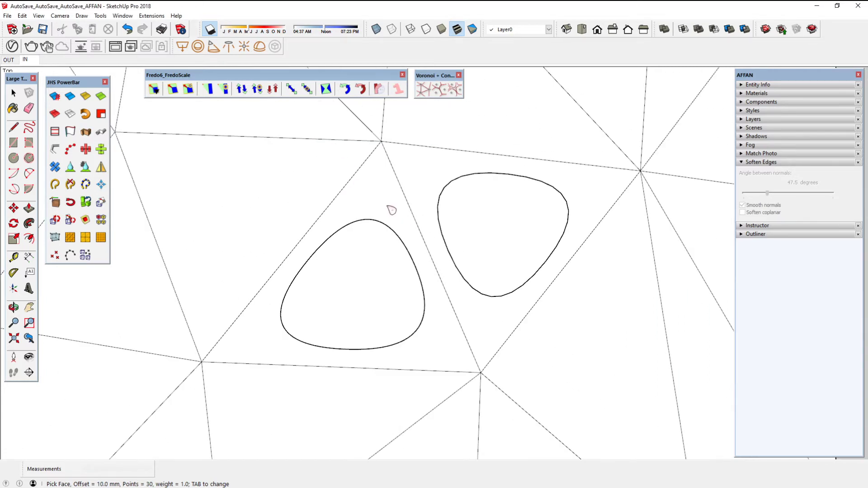
{"action": "scroll", "coordinate": [442, 281], "scroll_direction": "down", "scroll_amount": 1}
{"action": "scroll", "coordinate": [574, 302], "scroll_direction": "up", "scroll_amount": 1}
{"action": "scroll", "coordinate": [568, 299], "scroll_direction": "up", "scroll_amount": 1}
{"action": "left_click", "coordinate": [555, 285]}
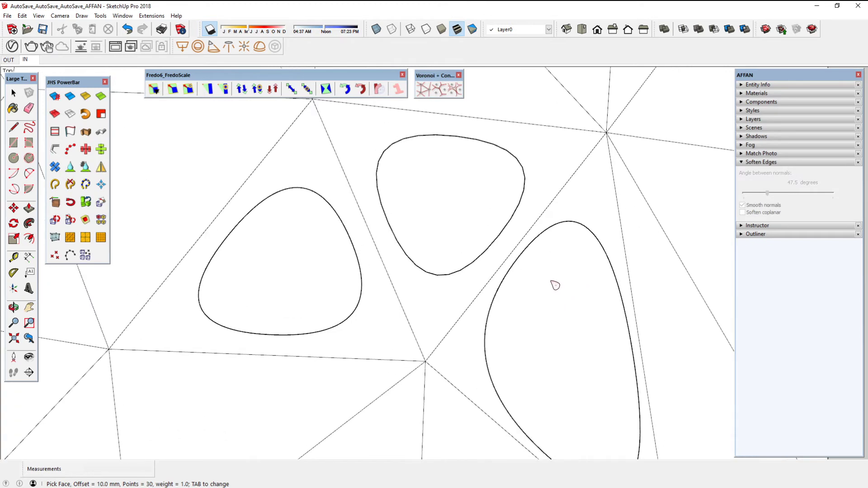
{"action": "scroll", "coordinate": [541, 261], "scroll_direction": "up", "scroll_amount": 3}
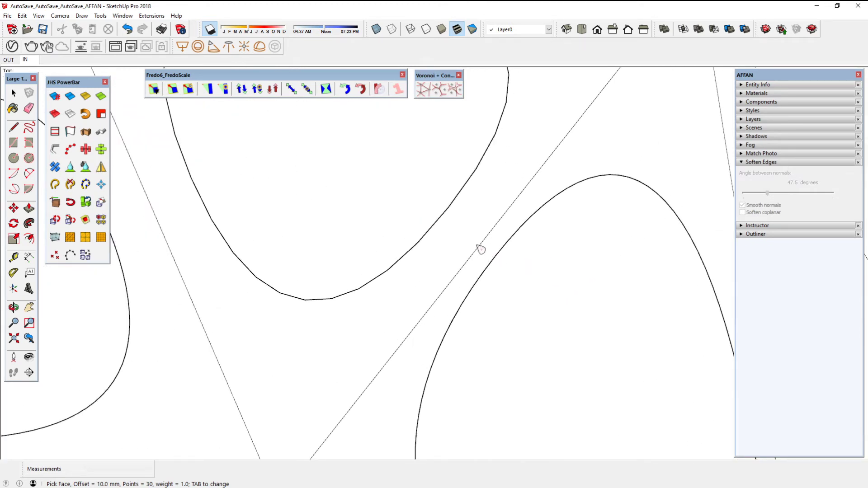
{"action": "scroll", "coordinate": [472, 246], "scroll_direction": "down", "scroll_amount": 3}
{"action": "scroll", "coordinate": [519, 257], "scroll_direction": "down", "scroll_amount": 3}
{"action": "scroll", "coordinate": [484, 258], "scroll_direction": "down", "scroll_amount": 2}
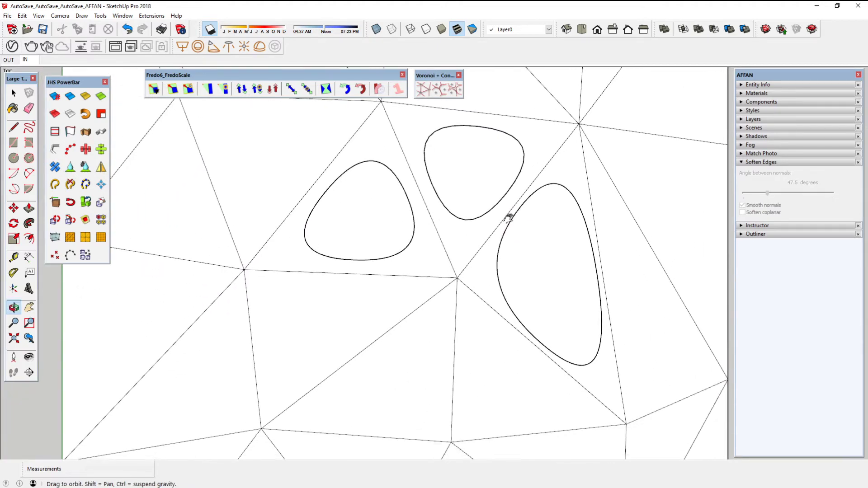
{"action": "scroll", "coordinate": [394, 271], "scroll_direction": "up", "scroll_amount": 1}
{"action": "scroll", "coordinate": [393, 271], "scroll_direction": "up", "scroll_amount": 1}
- Set the curve weight to 3.0 and add a rounded curve in the lower-middle triangle
{"action": "left_click", "coordinate": [392, 272]}
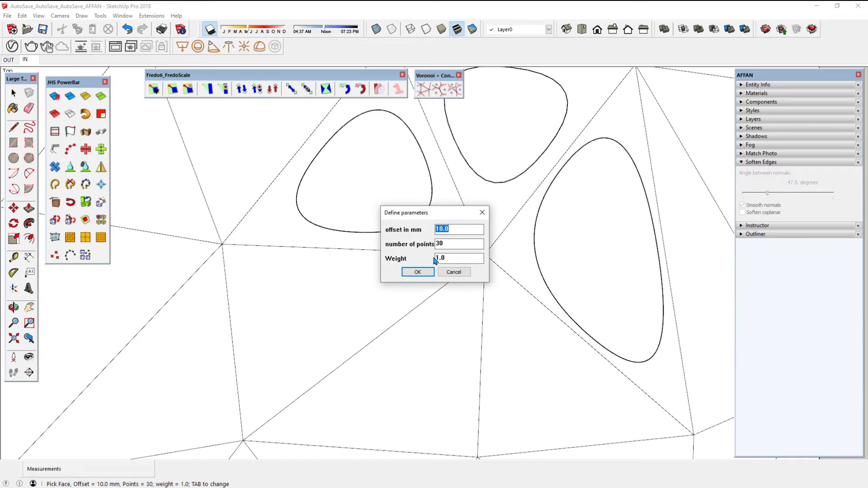
{"action": "left_click_drag", "start_coordinate": [453, 257], "coordinate": [436, 259]}
{"action": "left_click", "coordinate": [417, 272]}
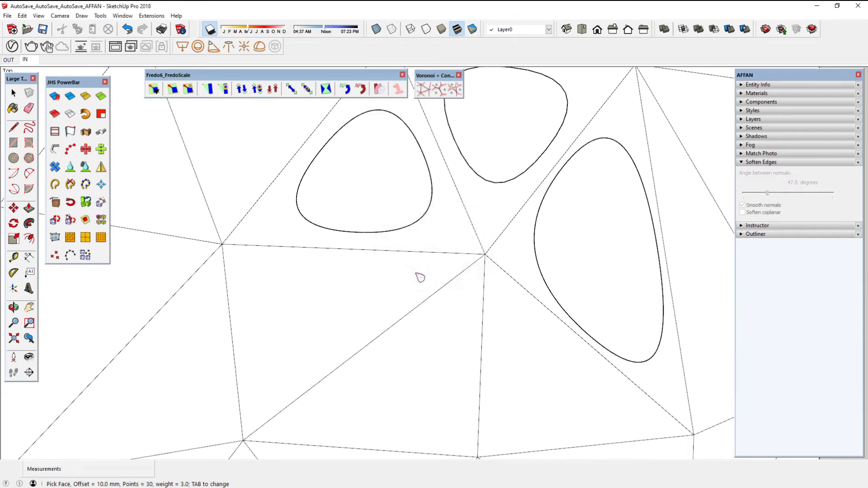
{"action": "left_click", "coordinate": [383, 283]}
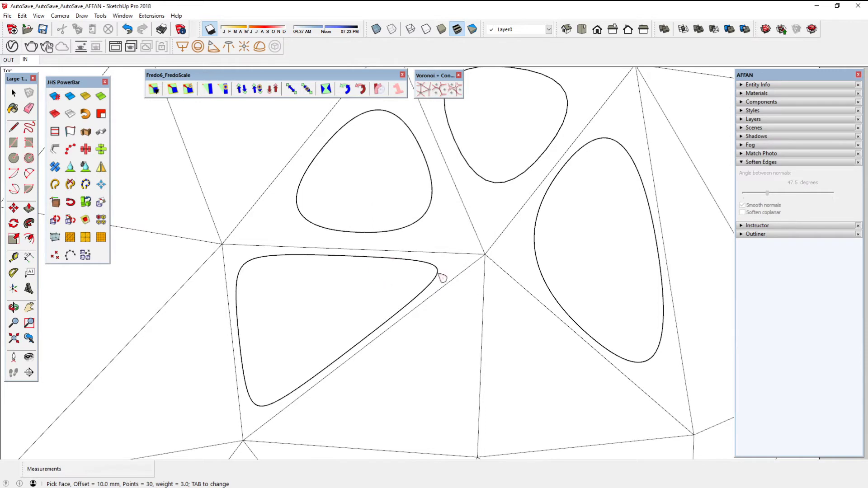
{"action": "scroll", "coordinate": [442, 278], "scroll_direction": "up", "scroll_amount": 1}
{"action": "scroll", "coordinate": [439, 276], "scroll_direction": "up", "scroll_amount": 1}
{"action": "scroll", "coordinate": [437, 276], "scroll_direction": "up", "scroll_amount": 2}
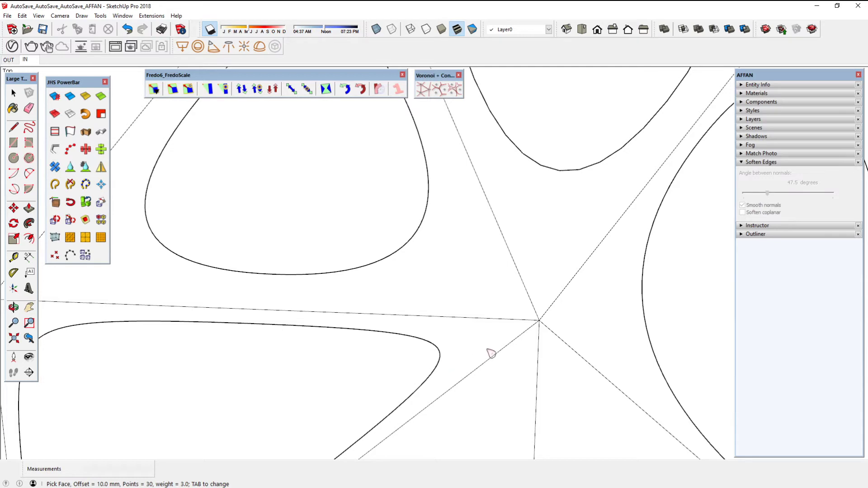
- Recentre the curved cells and reopen the settings to change the weight to 2
{"action": "scroll", "coordinate": [509, 334], "scroll_direction": "down", "scroll_amount": 3}
{"action": "scroll", "coordinate": [463, 318], "scroll_direction": "down", "scroll_amount": 2}
{"action": "middle_click_drag", "start_coordinate": [519, 348], "coordinate": [419, 282]}
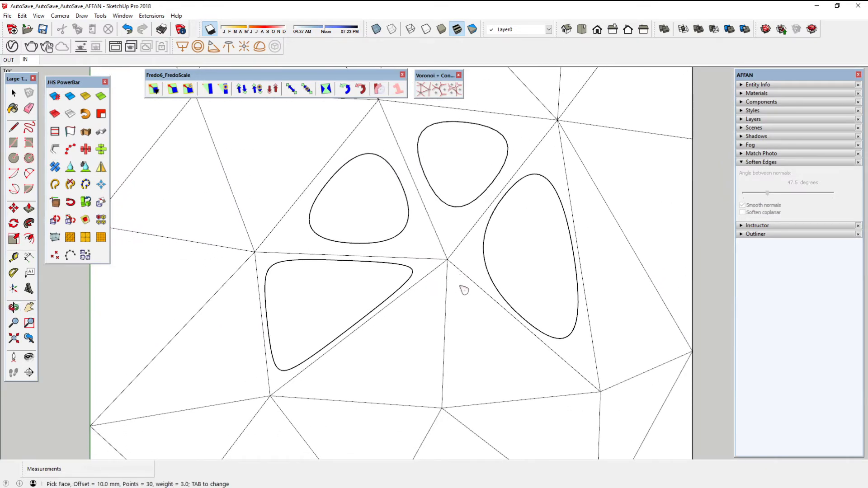
{"action": "key", "text": "Tab"}
{"action": "left_click_drag", "start_coordinate": [454, 257], "coordinate": [431, 260]}
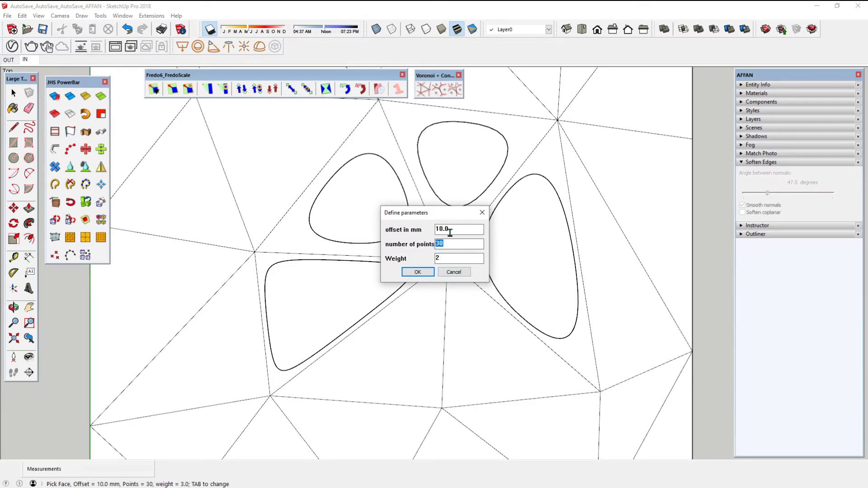
- Set the rounded-offset curve offset to 25 mm with weight 2
{"action": "left_click_drag", "start_coordinate": [450, 233], "coordinate": [426, 229]}
{"action": "type", "text": "25"}
{"action": "left_click", "coordinate": [418, 271]}
{"action": "scroll", "coordinate": [442, 233], "scroll_direction": "down", "scroll_amount": 2}
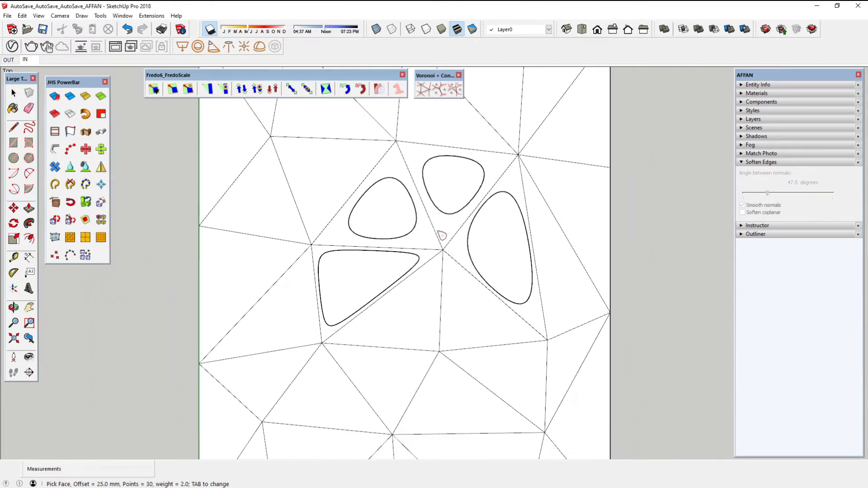
{"action": "scroll", "coordinate": [409, 235], "scroll_direction": "down", "scroll_amount": 2}
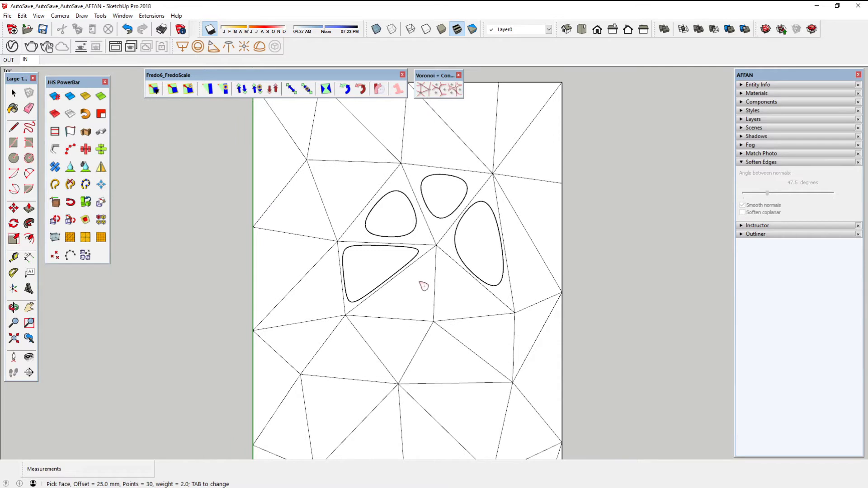
{"action": "scroll", "coordinate": [423, 285], "scroll_direction": "up", "scroll_amount": 1}
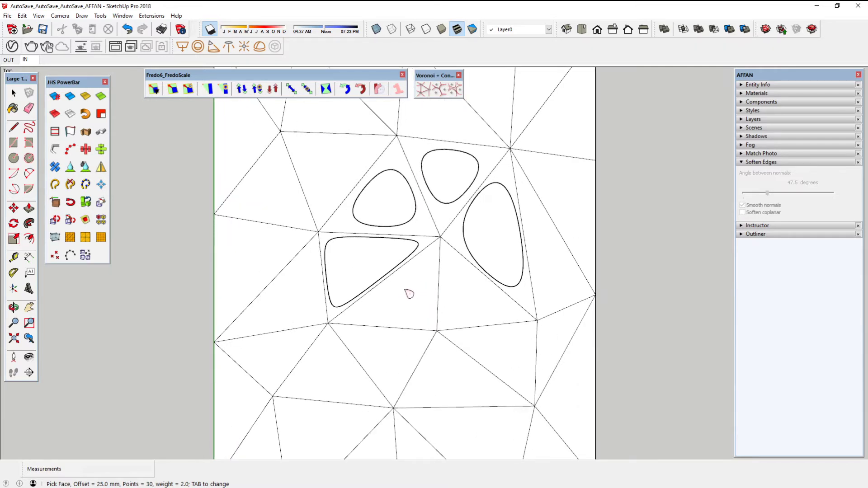
- Add rounded openings to the lower and left-side triangles of the panel
{"action": "left_click", "coordinate": [409, 294]}
{"action": "left_click", "coordinate": [473, 300]}
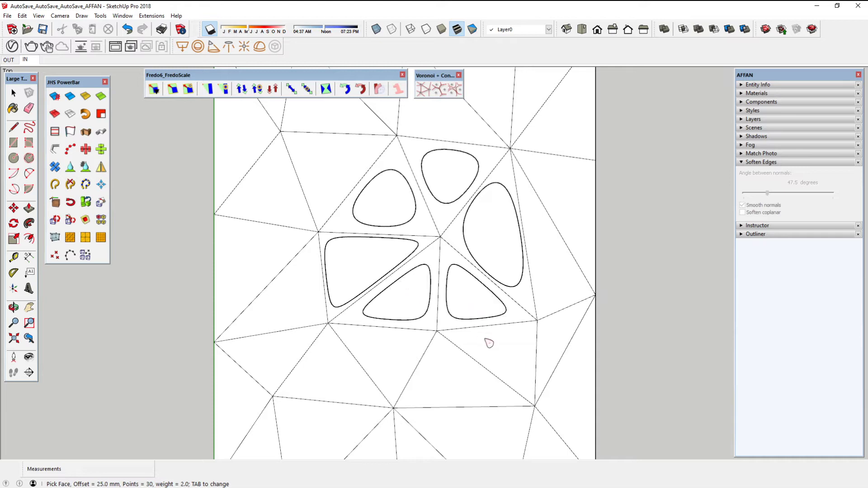
{"action": "left_click", "coordinate": [492, 348]}
{"action": "left_click", "coordinate": [450, 376]}
{"action": "left_click", "coordinate": [404, 357]}
{"action": "left_click", "coordinate": [344, 377]}
{"action": "left_click", "coordinate": [301, 354]}
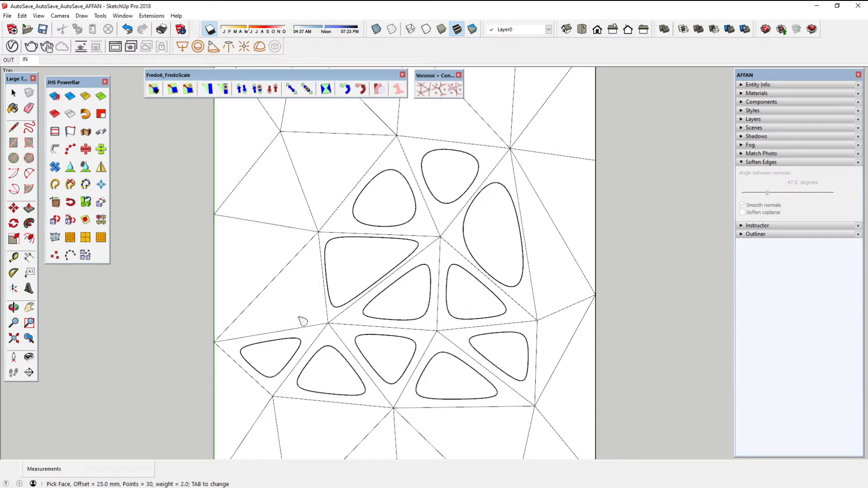
{"action": "left_click", "coordinate": [300, 320]}
{"action": "left_click", "coordinate": [277, 273]}
{"action": "left_click", "coordinate": [285, 210]}
{"action": "left_click", "coordinate": [337, 182]}
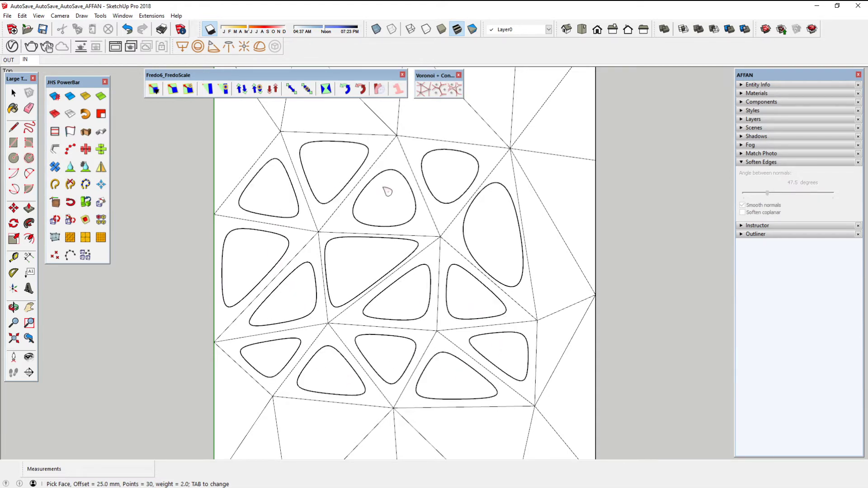
- Add rounded openings to the upper-left and upper-right triangles
{"action": "middle_click_drag", "start_coordinate": [387, 191], "coordinate": [397, 331], "text": "shift"}
{"action": "left_click", "coordinate": [263, 295]}
{"action": "left_click", "coordinate": [285, 227]}
{"action": "left_click", "coordinate": [355, 238]}
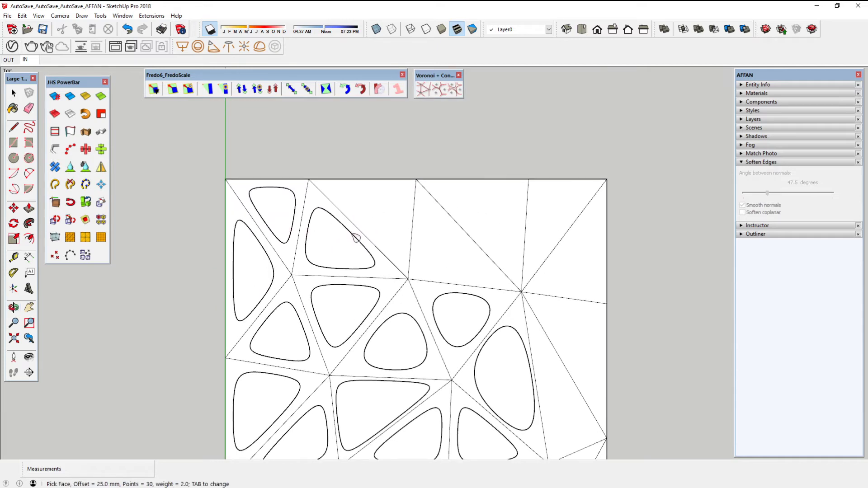
{"action": "left_click", "coordinate": [376, 219]}
{"action": "left_click", "coordinate": [433, 247]}
{"action": "left_click", "coordinate": [474, 227]}
{"action": "left_click", "coordinate": [551, 224]}
{"action": "left_click", "coordinate": [570, 257]}
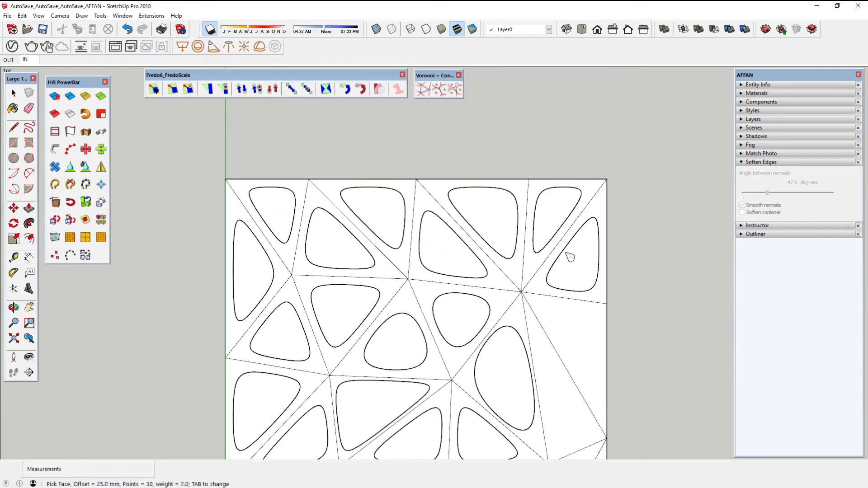
{"action": "left_click", "coordinate": [572, 308]}
{"action": "scroll", "coordinate": [461, 292], "scroll_direction": "down", "scroll_amount": 2}
- Add rounded openings to the right-edge and lower triangles
{"action": "middle_click_drag", "start_coordinate": [468, 285], "coordinate": [468, 188], "text": "shift"}
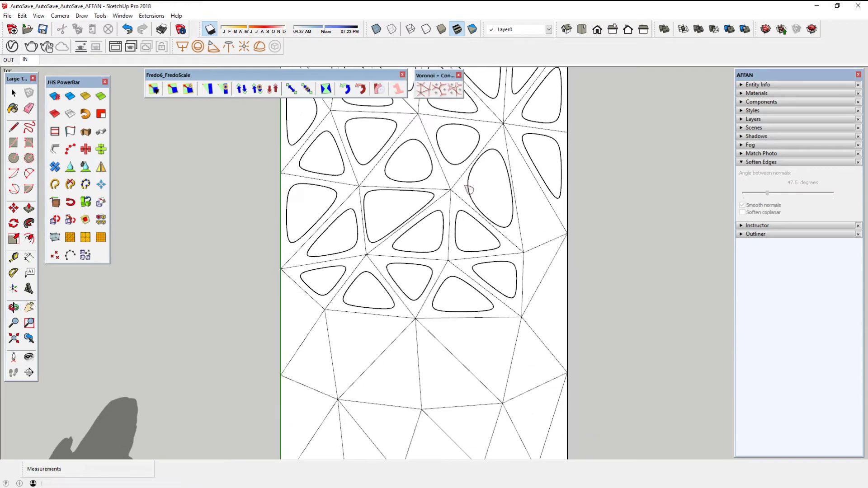
{"action": "left_click", "coordinate": [540, 233]}
{"action": "left_click", "coordinate": [541, 263]}
{"action": "left_click", "coordinate": [551, 316]}
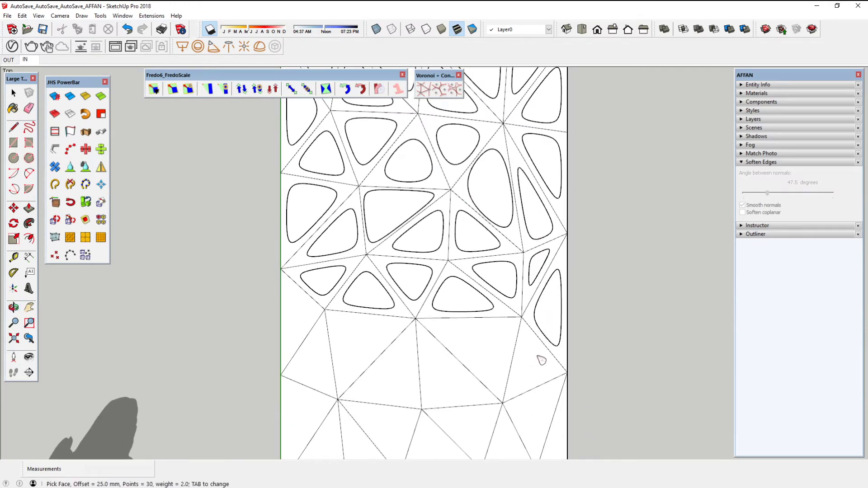
{"action": "left_click", "coordinate": [541, 360]}
{"action": "left_click", "coordinate": [479, 354]}
{"action": "left_click", "coordinate": [434, 372]}
- Add rounded openings to more lower-left, lower and right-edge triangles
{"action": "scroll", "coordinate": [434, 271], "scroll_direction": "down", "scroll_amount": 2}
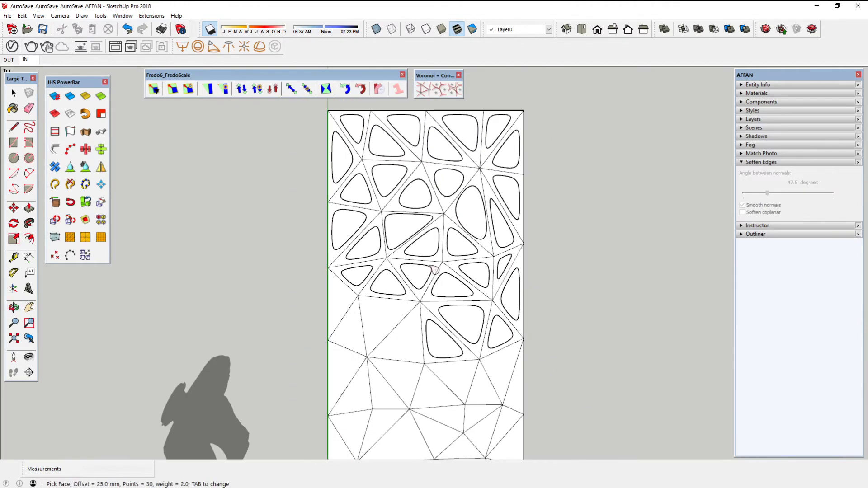
{"action": "middle_click_drag", "start_coordinate": [434, 270], "coordinate": [456, 189], "text": "shift"}
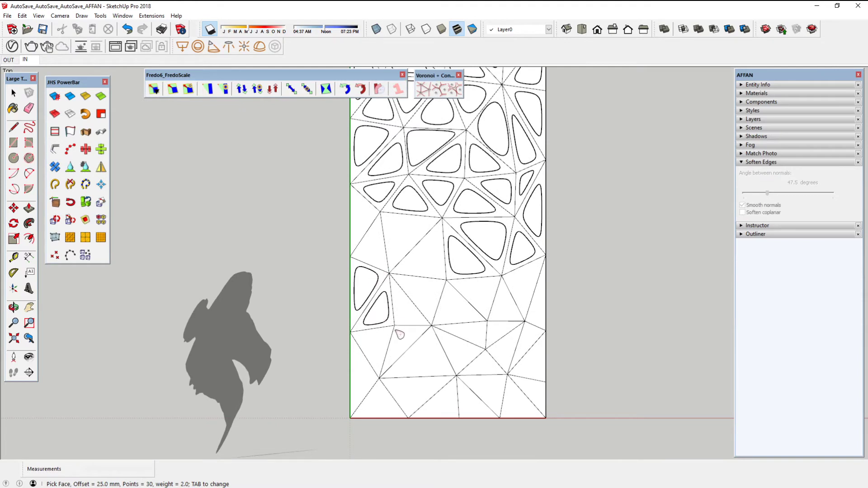
{"action": "left_click", "coordinate": [400, 336]}
{"action": "left_click", "coordinate": [425, 359]}
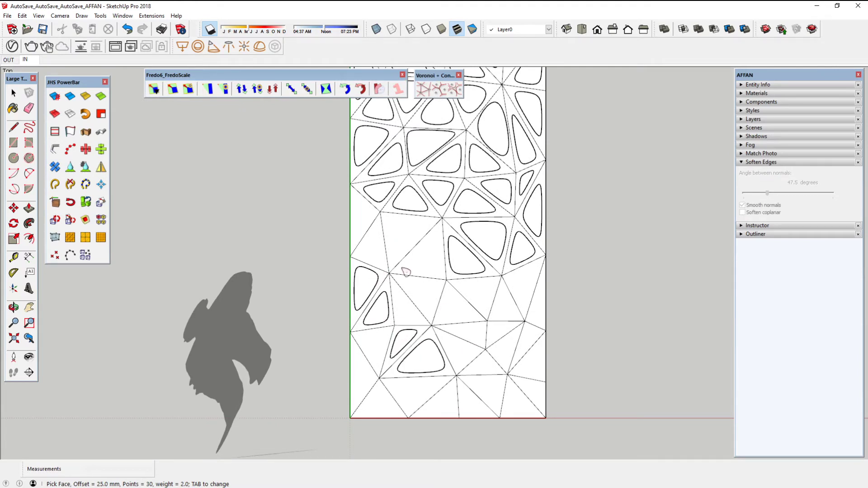
{"action": "left_click", "coordinate": [481, 369]}
{"action": "left_click", "coordinate": [460, 355]}
{"action": "left_click", "coordinate": [503, 356]}
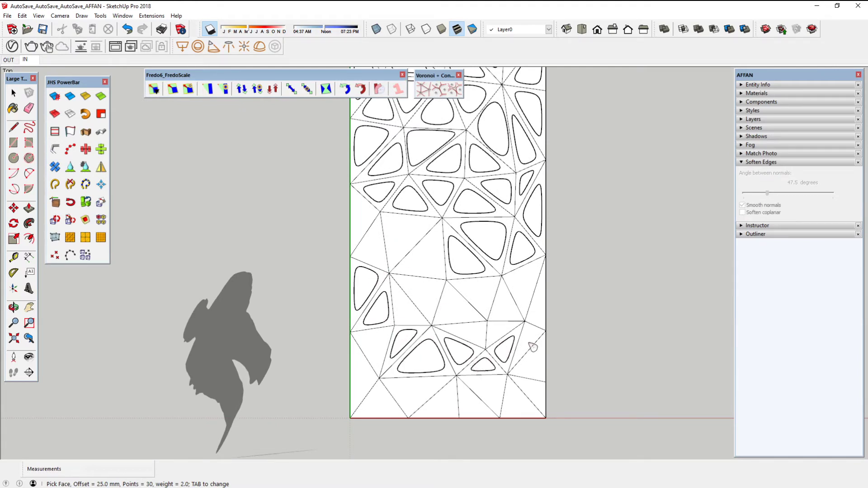
{"action": "left_click", "coordinate": [533, 343]}
{"action": "left_click", "coordinate": [540, 312]}
- Add rounded openings to the left-side and lower-middle triangles
{"action": "scroll", "coordinate": [502, 341], "scroll_direction": "down", "scroll_amount": 1}
{"action": "scroll", "coordinate": [488, 326], "scroll_direction": "down", "scroll_amount": 1}
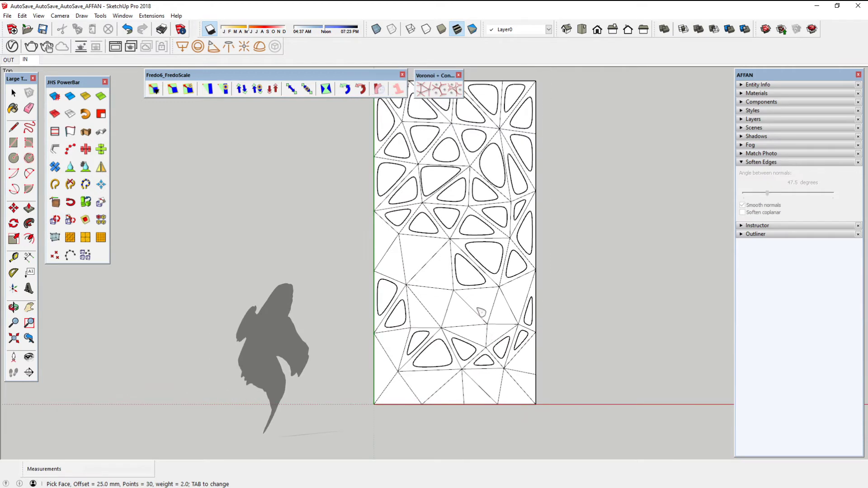
{"action": "mouse_move", "coordinate": [480, 312]}
{"action": "middle_mouse_down"}
{"action": "mouse_move", "coordinate": [467, 324]}
{"action": "mouse_move", "coordinate": [471, 283]}
{"action": "mouse_move", "coordinate": [479, 288]}
{"action": "mouse_move", "coordinate": [450, 304]}
{"action": "mouse_move", "coordinate": [451, 313]}
{"action": "middle_mouse_up"}
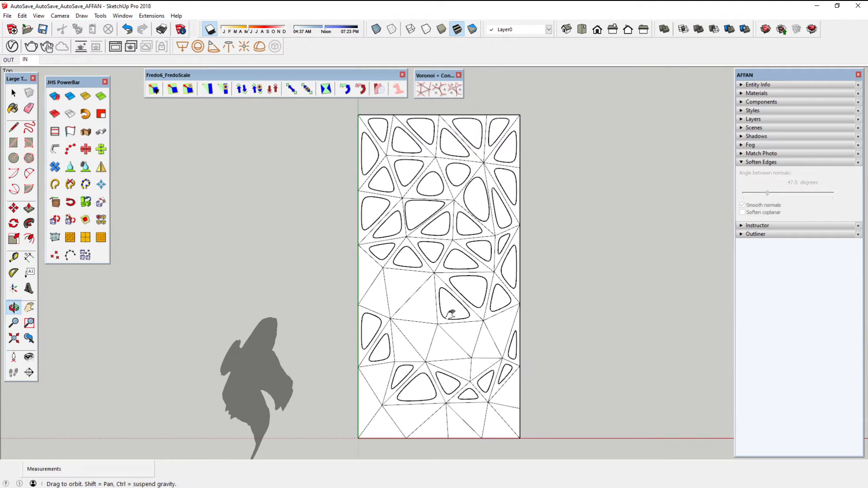
{"action": "left_click", "coordinate": [375, 277]}
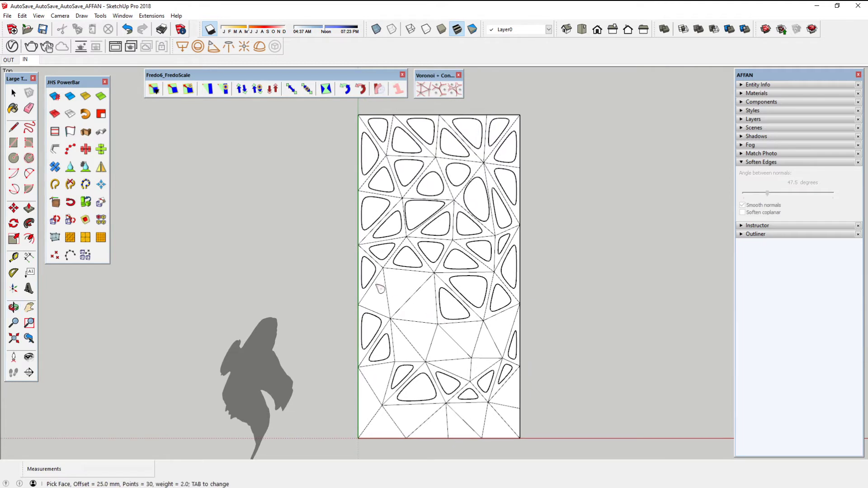
{"action": "left_click", "coordinate": [377, 296]}
{"action": "left_click", "coordinate": [418, 305]}
{"action": "left_click", "coordinate": [411, 343]}
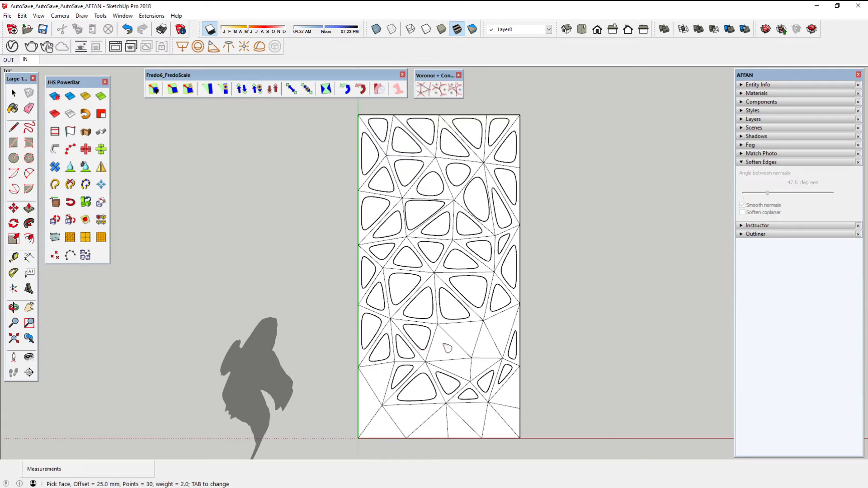
{"action": "left_click", "coordinate": [447, 348]}
{"action": "left_click", "coordinate": [465, 332]}
{"action": "left_click", "coordinate": [490, 348]}
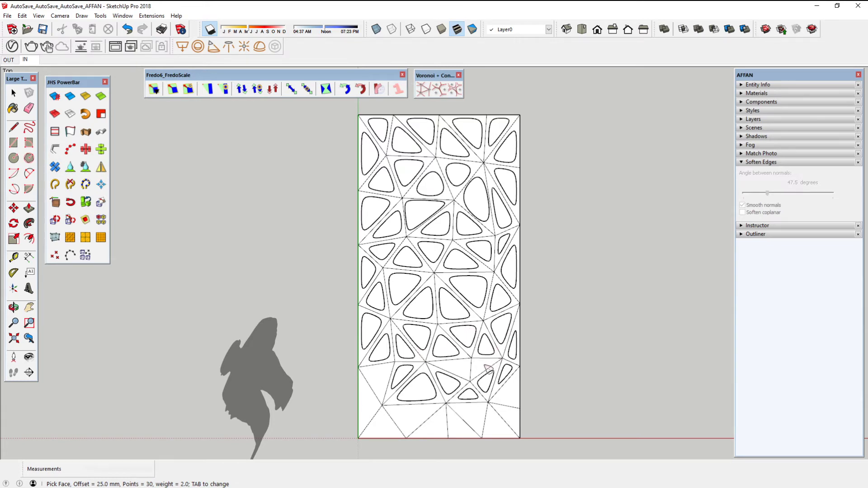
{"action": "left_click", "coordinate": [484, 365]}
{"action": "left_click", "coordinate": [455, 370]}
- Fill the bottom-row triangles and the last empty one, then return to the Select tool
{"action": "left_click", "coordinate": [368, 405]}
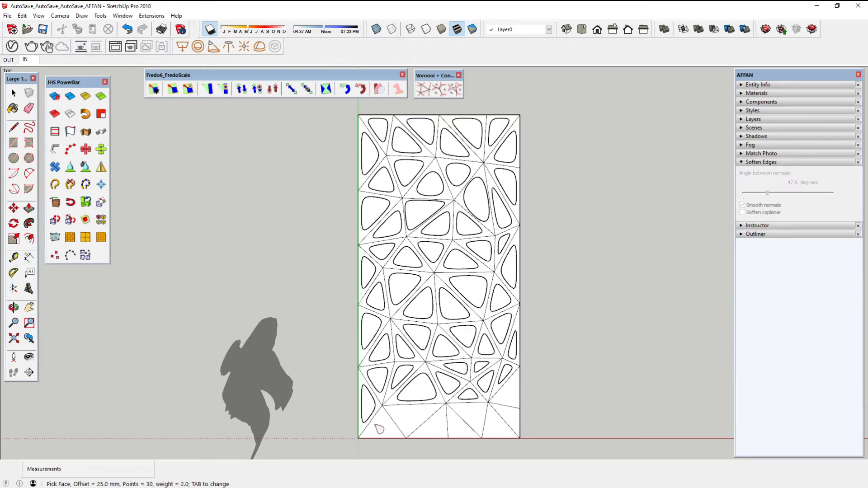
{"action": "left_click", "coordinate": [379, 429]}
{"action": "left_click", "coordinate": [405, 422]}
{"action": "left_click", "coordinate": [438, 431]}
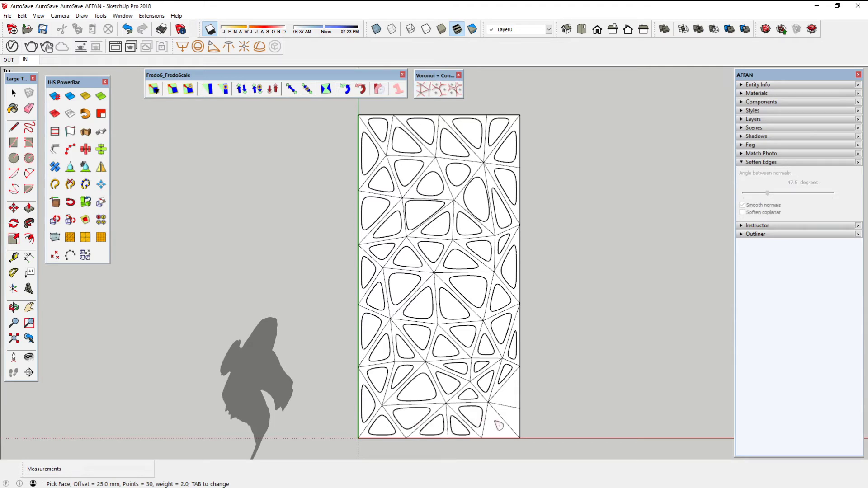
{"action": "left_click", "coordinate": [499, 425]}
{"action": "left_click", "coordinate": [512, 394]}
{"action": "left_click", "coordinate": [421, 205]}
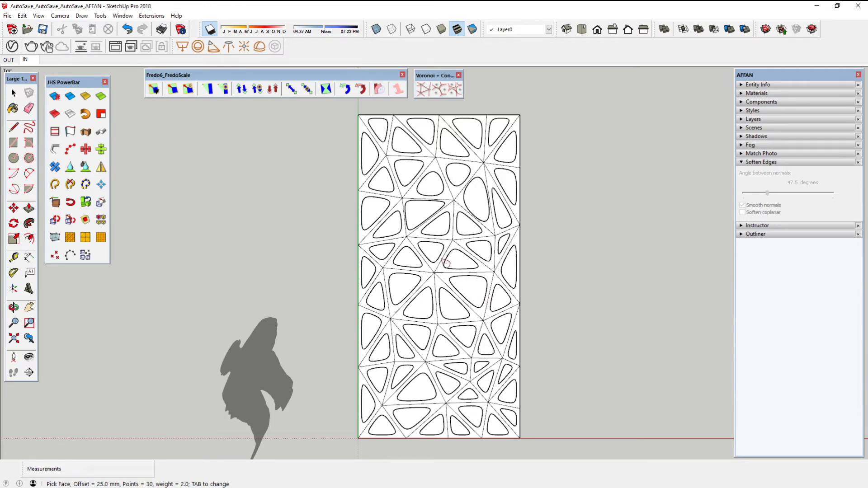
{"action": "left_click", "coordinate": [13, 93]}
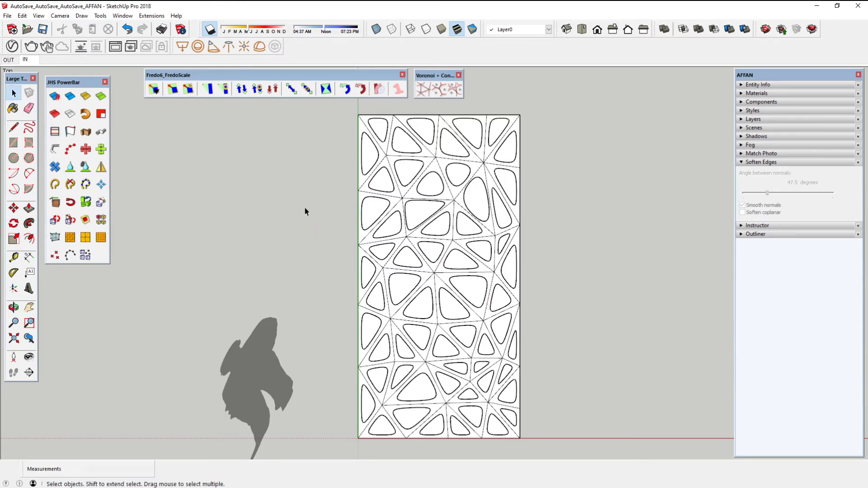
{"action": "scroll", "coordinate": [431, 264], "scroll_direction": "up", "scroll_amount": 1}
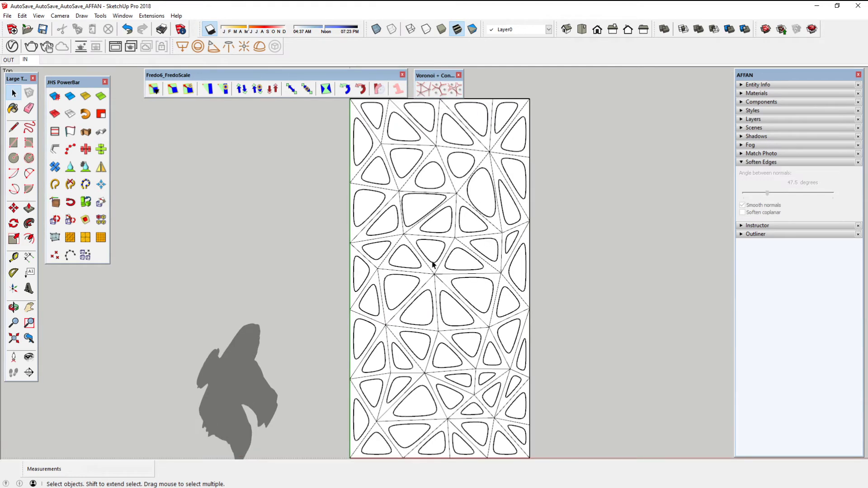
{"action": "scroll", "coordinate": [413, 273], "scroll_direction": "up", "scroll_amount": 1}
{"action": "middle_click_drag", "start_coordinate": [430, 258], "coordinate": [432, 354], "text": "shift"}
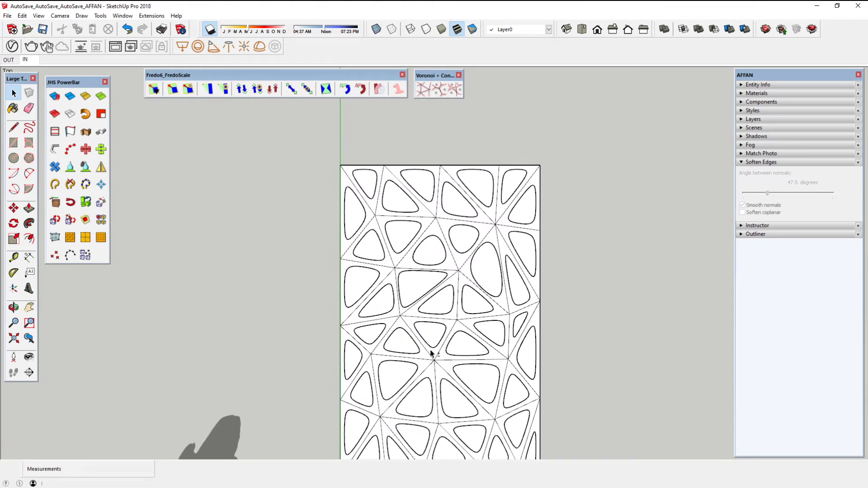
{"action": "scroll", "coordinate": [431, 210], "scroll_direction": "up", "scroll_amount": 1}
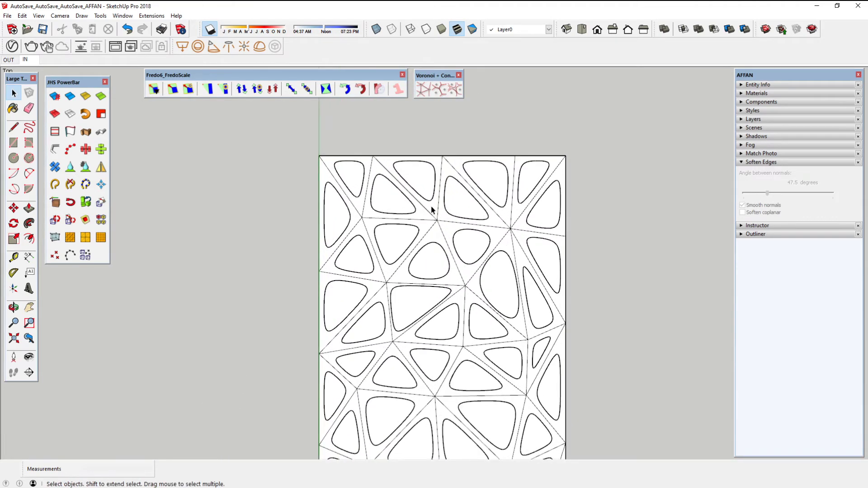
{"action": "scroll", "coordinate": [434, 207], "scroll_direction": "up", "scroll_amount": 1}
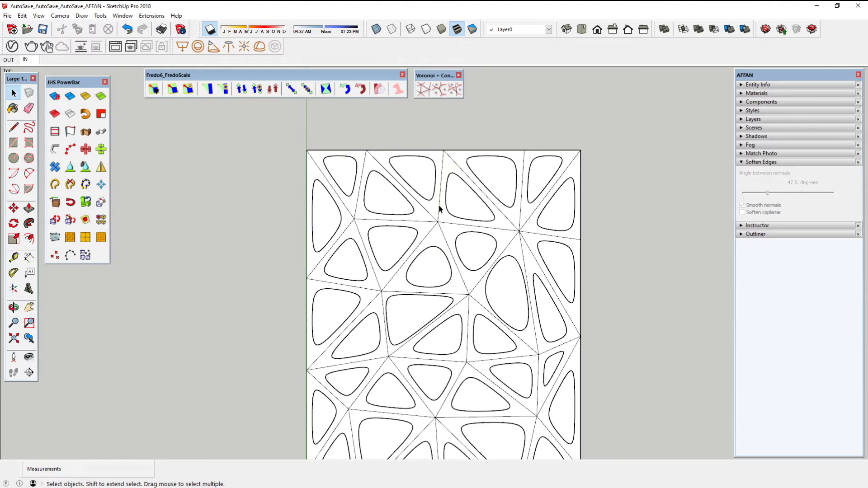
{"action": "scroll", "coordinate": [439, 208], "scroll_direction": "up", "scroll_amount": 2}
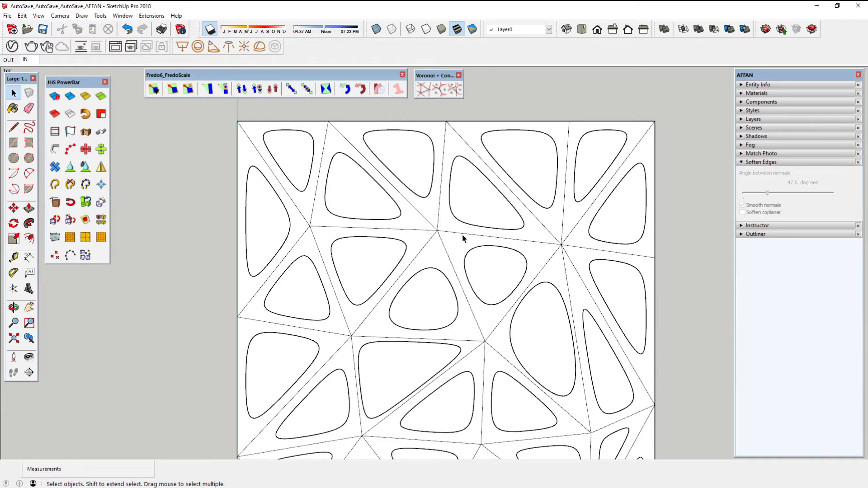
- Erase the triangulation edges meeting at vertices in the central and right area
{"action": "left_click", "coordinate": [29, 108]}
{"action": "scroll", "coordinate": [441, 229], "scroll_direction": "up", "scroll_amount": 3}
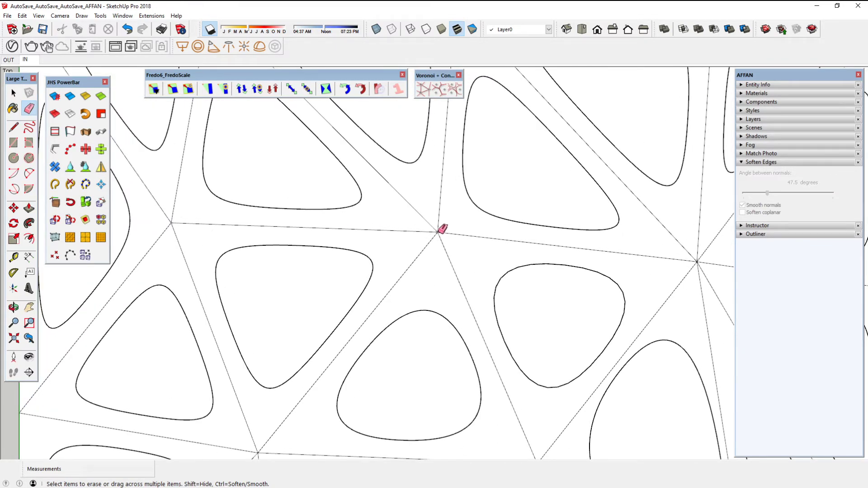
{"action": "left_click", "coordinate": [438, 232]}
{"action": "scroll", "coordinate": [441, 228], "scroll_direction": "down", "scroll_amount": 3}
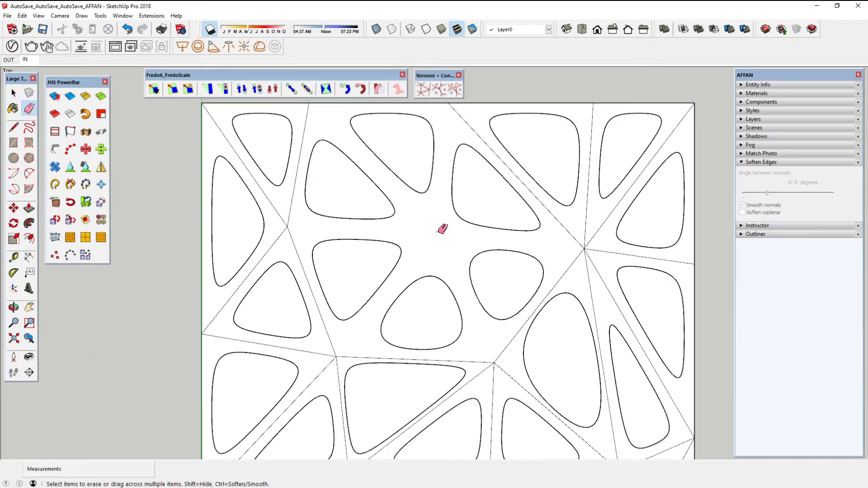
{"action": "scroll", "coordinate": [441, 228], "scroll_direction": "down", "scroll_amount": 2}
{"action": "left_click", "coordinate": [317, 224]}
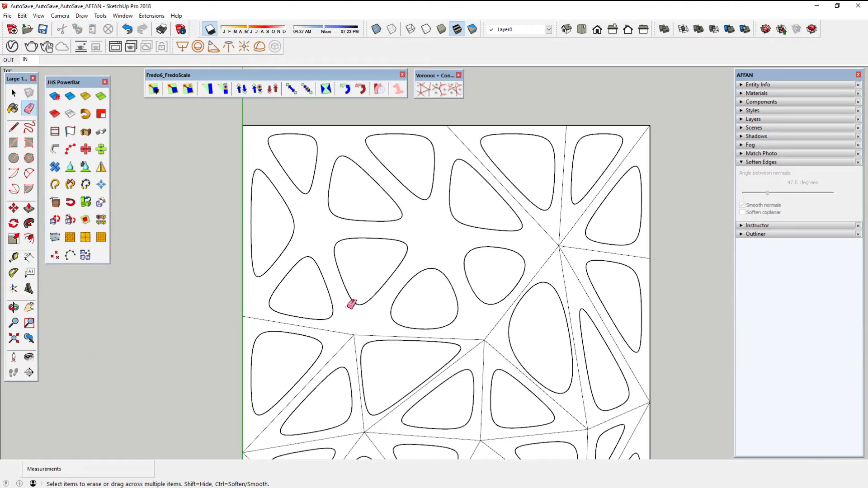
{"action": "left_click", "coordinate": [357, 332]}
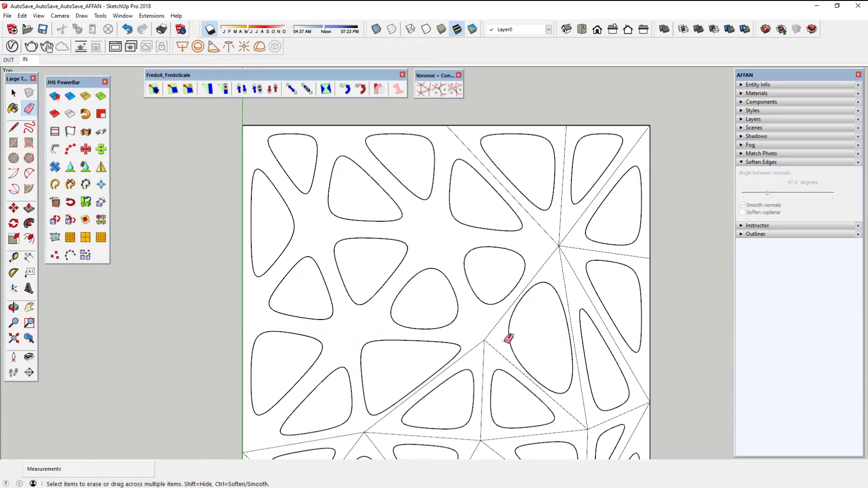
{"action": "left_click", "coordinate": [486, 340]}
{"action": "left_click", "coordinate": [489, 337]}
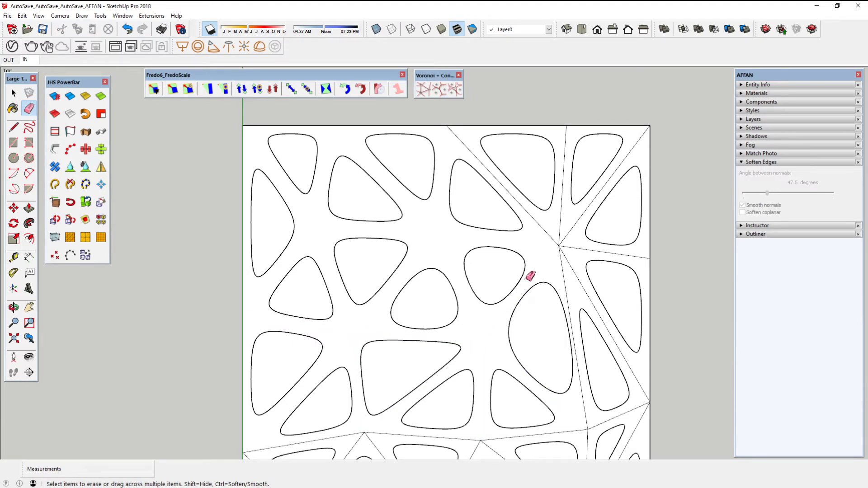
{"action": "left_click_drag", "start_coordinate": [562, 240], "coordinate": [565, 242]}
{"action": "left_click", "coordinate": [565, 242]}
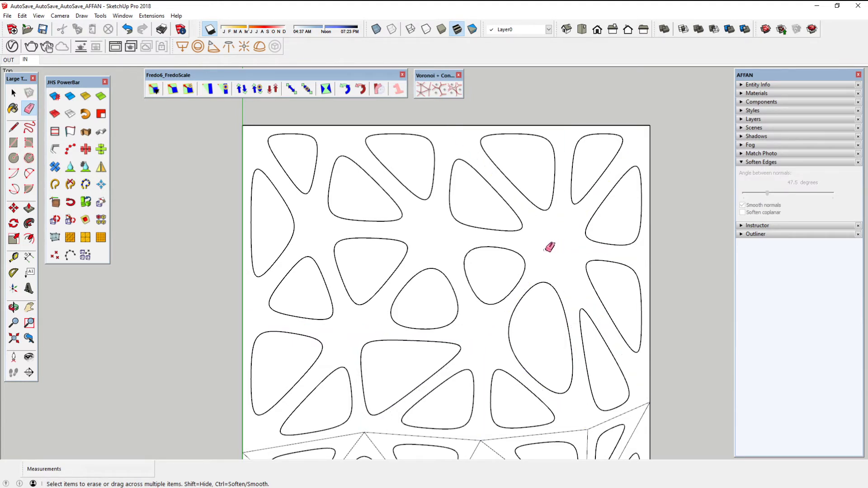
- Erase triangle edges in the lower panel, merging triangles into single faces
{"action": "middle_click_drag", "start_coordinate": [548, 246], "coordinate": [513, 184]}
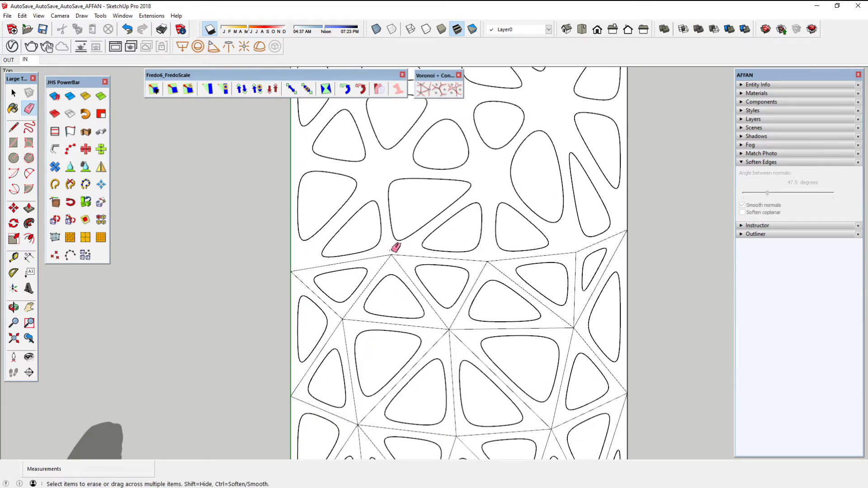
{"action": "left_click_drag", "start_coordinate": [395, 247], "coordinate": [396, 249]}
{"action": "left_click_drag", "start_coordinate": [488, 259], "coordinate": [491, 259]}
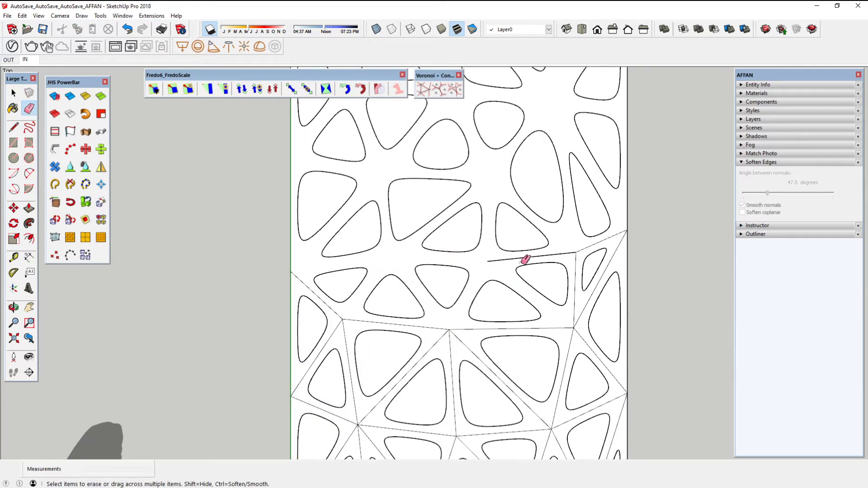
{"action": "left_click_drag", "start_coordinate": [581, 249], "coordinate": [575, 254]}
{"action": "left_click_drag", "start_coordinate": [578, 315], "coordinate": [570, 331]}
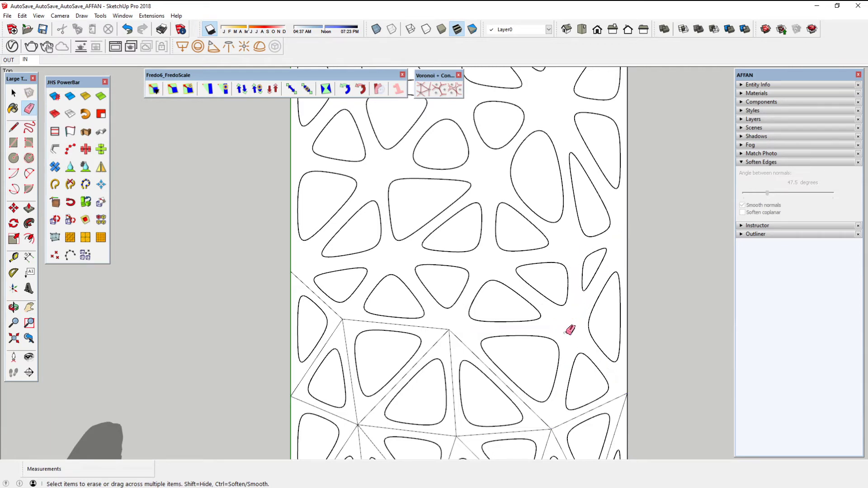
{"action": "left_click_drag", "start_coordinate": [456, 322], "coordinate": [448, 331]}
{"action": "left_click_drag", "start_coordinate": [348, 317], "coordinate": [357, 329]}
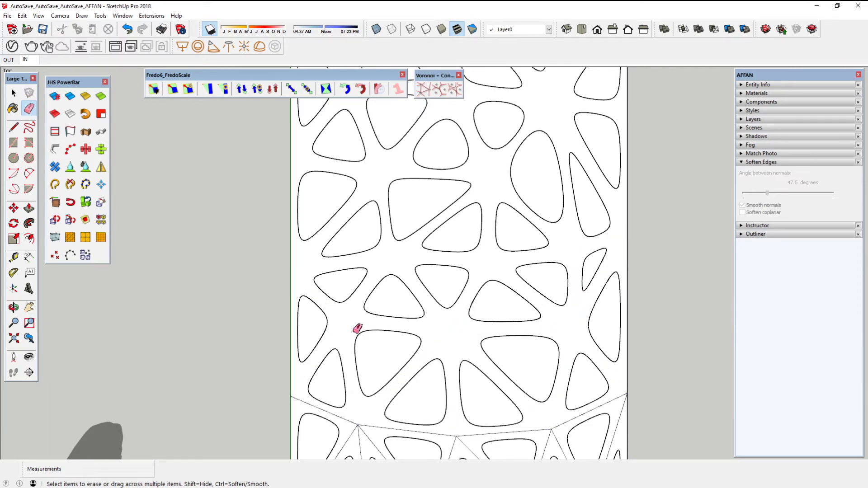
{"action": "middle_click_drag", "start_coordinate": [414, 378], "coordinate": [414, 200], "text": "shift"}
{"action": "left_click_drag", "start_coordinate": [359, 263], "coordinate": [367, 266]}
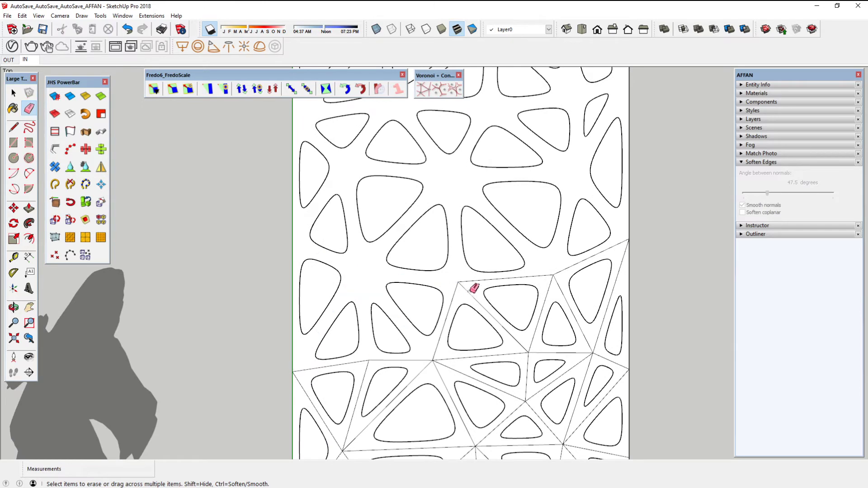
{"action": "left_click_drag", "start_coordinate": [468, 286], "coordinate": [460, 281]}
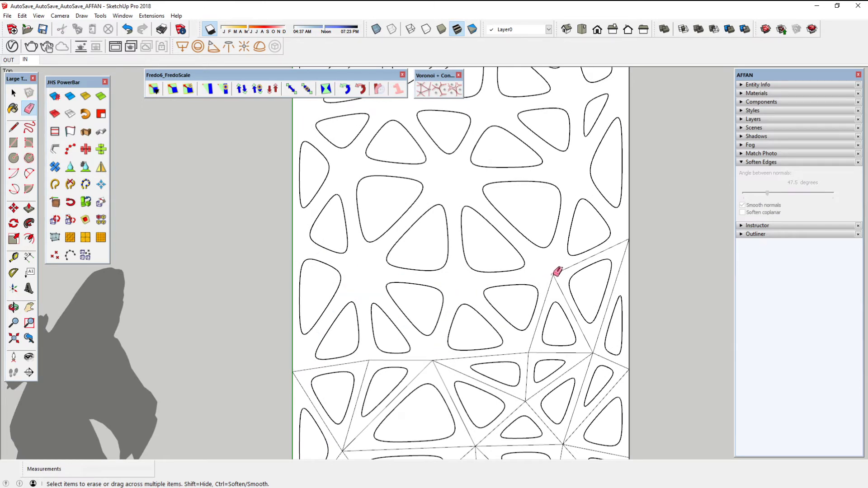
- Erase the remaining triangulation lines near the right edge and along the bottom row
{"action": "left_click_drag", "start_coordinate": [592, 349], "coordinate": [597, 355]}
{"action": "middle_click_drag", "start_coordinate": [561, 362], "coordinate": [543, 277]}
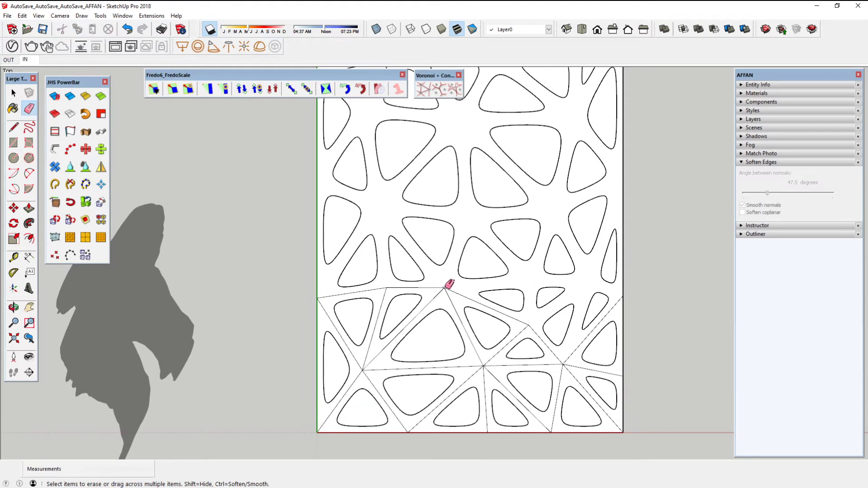
{"action": "left_click_drag", "start_coordinate": [448, 284], "coordinate": [385, 293]}
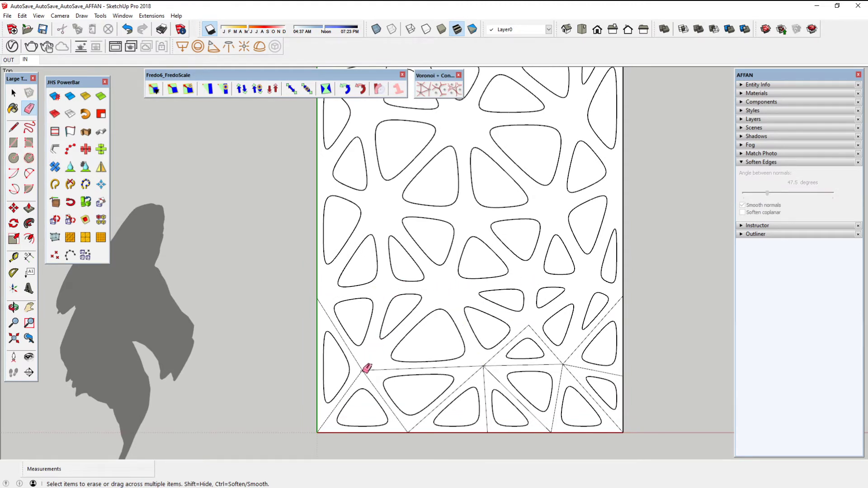
{"action": "left_click_drag", "start_coordinate": [366, 368], "coordinate": [378, 364]}
{"action": "left_click_drag", "start_coordinate": [485, 365], "coordinate": [505, 370]}
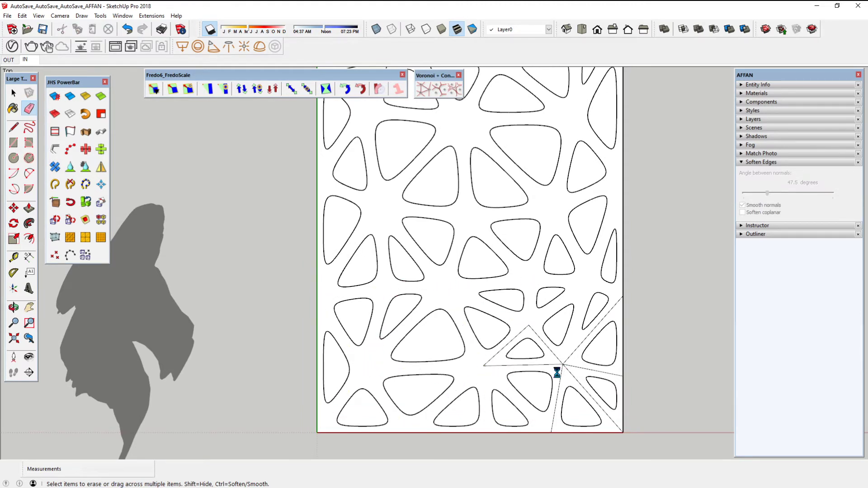
{"action": "left_click_drag", "start_coordinate": [564, 364], "coordinate": [567, 360]}
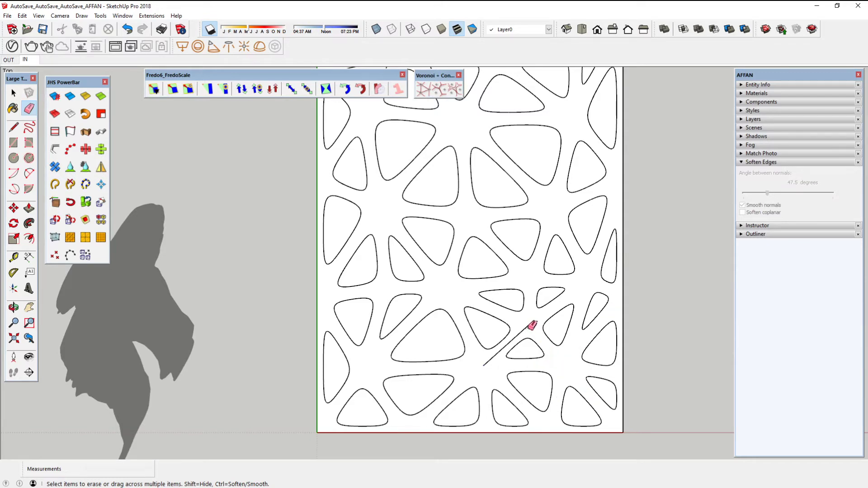
{"action": "left_click_drag", "start_coordinate": [530, 327], "coordinate": [526, 330]}
- Zoom out and recentre to check the whole panel
{"action": "scroll", "coordinate": [537, 342], "scroll_direction": "down", "scroll_amount": 2}
{"action": "scroll", "coordinate": [506, 294], "scroll_direction": "down", "scroll_amount": 2}
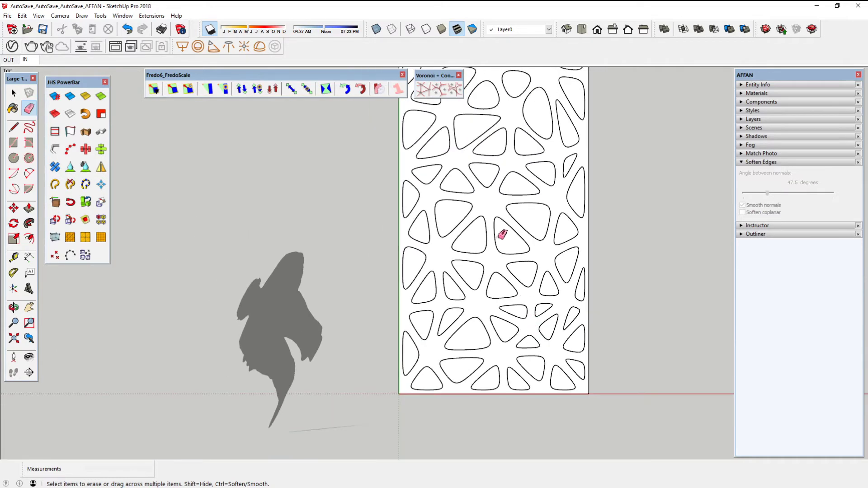
{"action": "middle_click_drag", "start_coordinate": [500, 232], "coordinate": [481, 330], "text": "shift"}
{"action": "scroll", "coordinate": [478, 267], "scroll_direction": "down", "scroll_amount": 1}
{"action": "middle_click_drag", "start_coordinate": [495, 294], "coordinate": [479, 279], "text": "shift"}
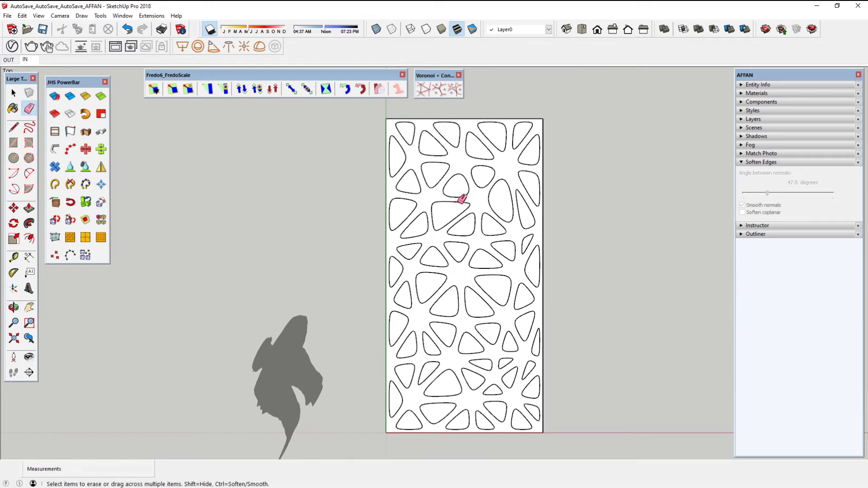
{"action": "scroll", "coordinate": [473, 240], "scroll_direction": "up", "scroll_amount": 1}
{"action": "scroll", "coordinate": [475, 252], "scroll_direction": "up", "scroll_amount": 2}
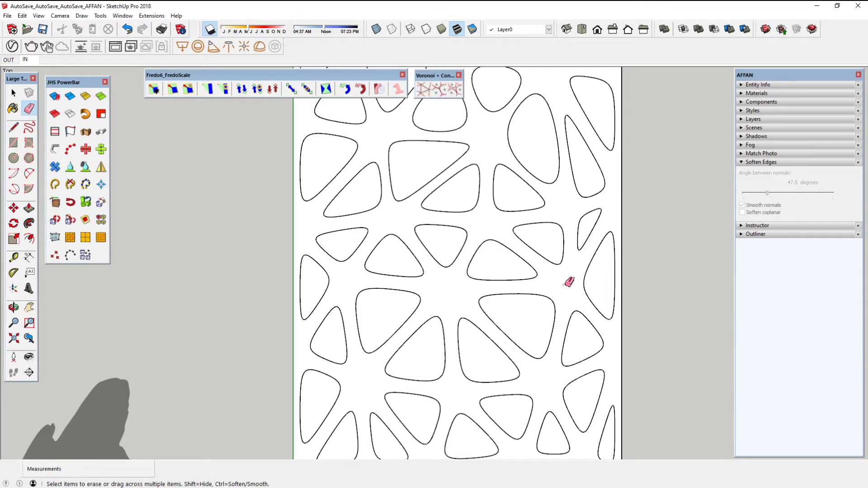
{"action": "key", "text": "space"}
{"action": "left_click", "coordinate": [494, 264]}
{"action": "left_click", "coordinate": [515, 318]}
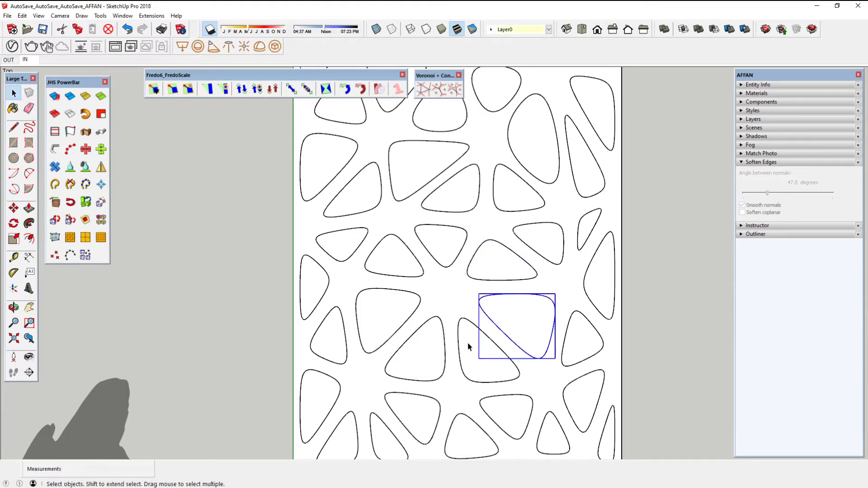
{"action": "left_click", "coordinate": [466, 342]}
{"action": "left_click", "coordinate": [430, 352]}
{"action": "left_click", "coordinate": [400, 260]}
{"action": "left_click", "coordinate": [428, 246]}
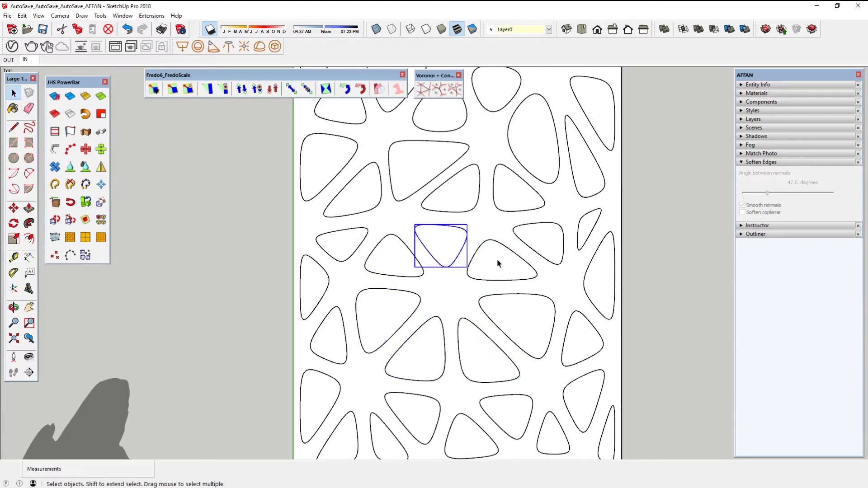
{"action": "left_click", "coordinate": [498, 259]}
{"action": "left_click", "coordinate": [531, 239]}
{"action": "left_click", "coordinate": [511, 206]}
{"action": "left_click", "coordinate": [456, 195]}
{"action": "left_click", "coordinate": [415, 178]}
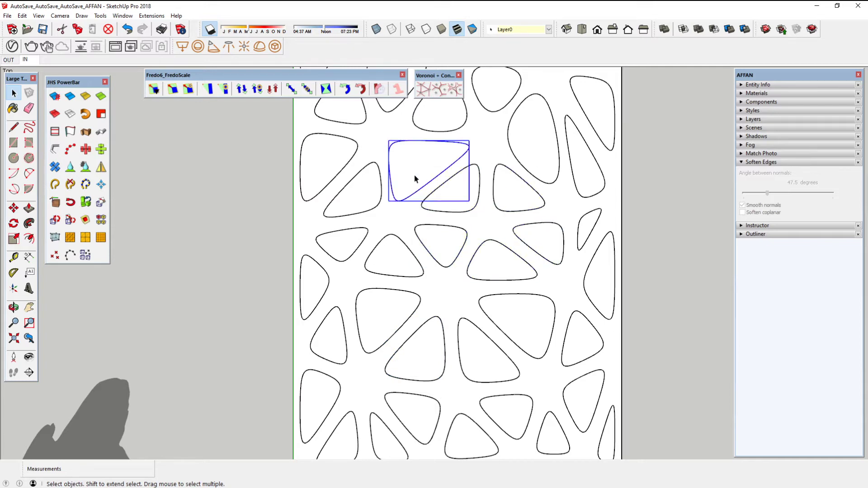
{"action": "left_click", "coordinate": [357, 195]}
{"action": "left_click", "coordinate": [349, 245]}
{"action": "scroll", "coordinate": [423, 258], "scroll_direction": "down", "scroll_amount": 2}
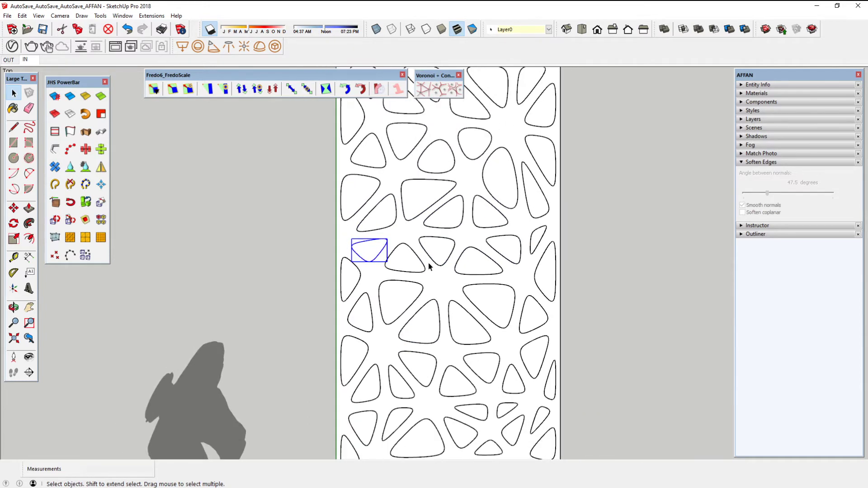
{"action": "scroll", "coordinate": [429, 265], "scroll_direction": "down", "scroll_amount": 1}
{"action": "scroll", "coordinate": [431, 267], "scroll_direction": "down", "scroll_amount": 1}
{"action": "scroll", "coordinate": [436, 260], "scroll_direction": "down", "scroll_amount": 1}
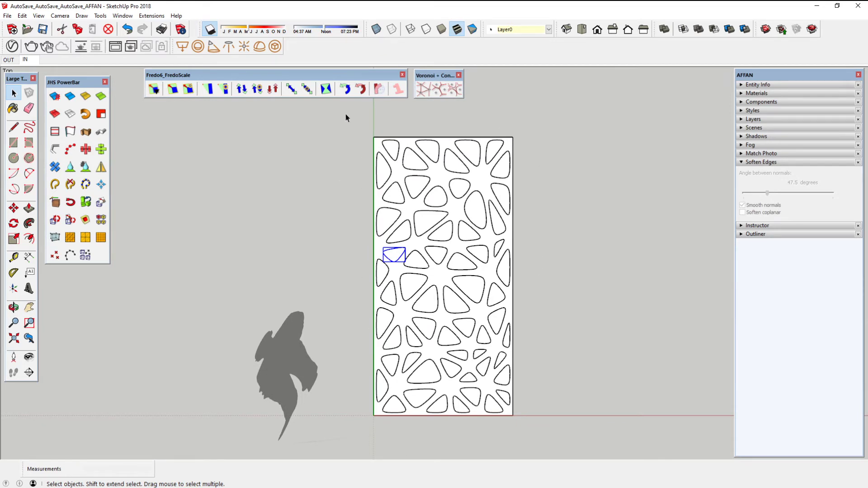
- Explode the perforated panel group into loose geometry
{"action": "left_click_drag", "start_coordinate": [346, 118], "coordinate": [547, 430]}
{"action": "right_click", "coordinate": [432, 263]}
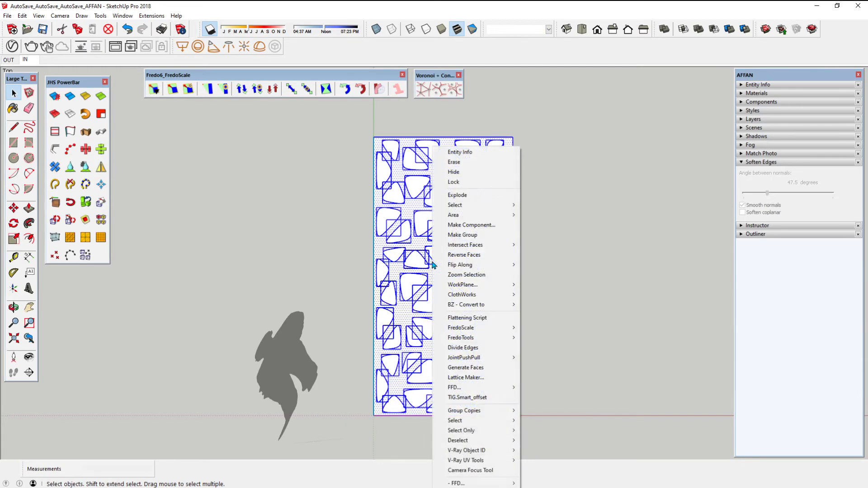
{"action": "left_click", "coordinate": [465, 195]}
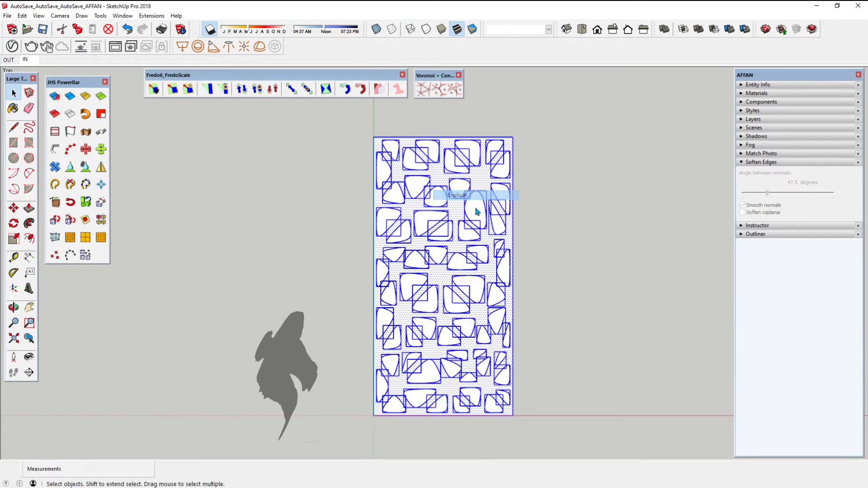
{"action": "scroll", "coordinate": [448, 302], "scroll_direction": "up", "scroll_amount": 1}
{"action": "scroll", "coordinate": [443, 289], "scroll_direction": "up", "scroll_amount": 2}
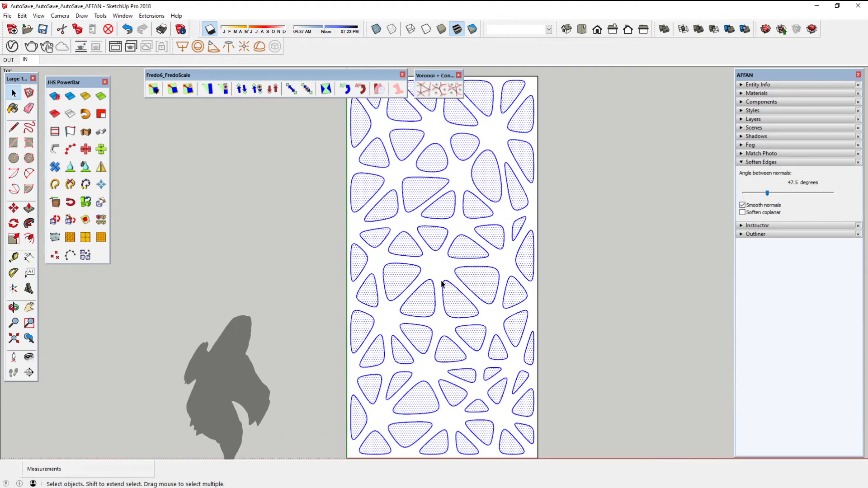
{"action": "scroll", "coordinate": [441, 279], "scroll_direction": "up", "scroll_amount": 1}
- Inspect the exploded faces by selecting a cell, the surrounding web face and a triangular cell
{"action": "left_click", "coordinate": [452, 303]}
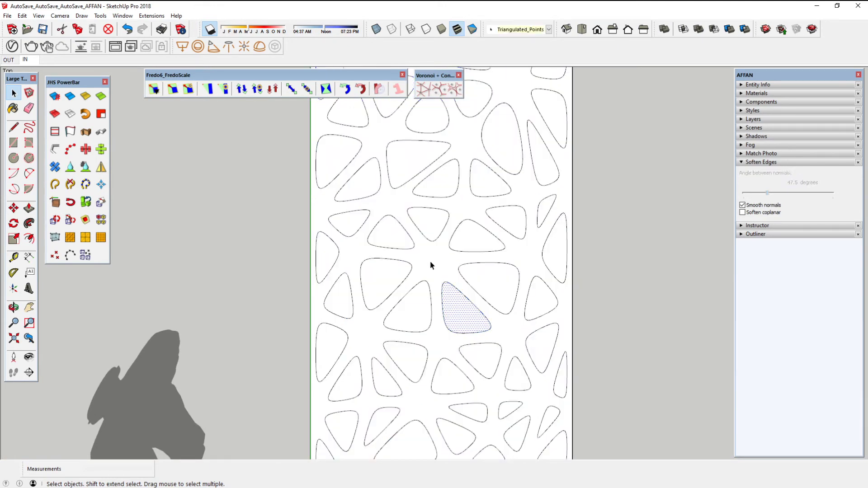
{"action": "left_click", "coordinate": [450, 273]}
{"action": "left_click", "coordinate": [488, 265]}
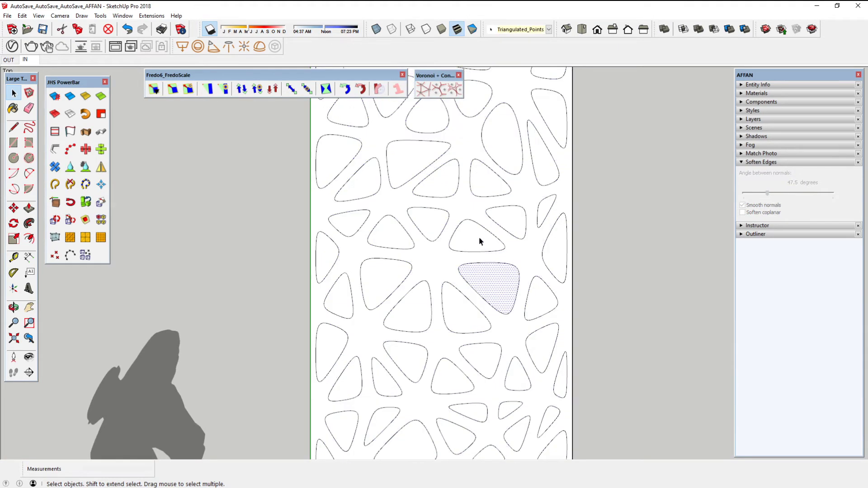
{"action": "scroll", "coordinate": [432, 286], "scroll_direction": "down", "scroll_amount": 1}
{"action": "scroll", "coordinate": [431, 286], "scroll_direction": "down", "scroll_amount": 2}
{"action": "scroll", "coordinate": [427, 287], "scroll_direction": "down", "scroll_amount": 1}
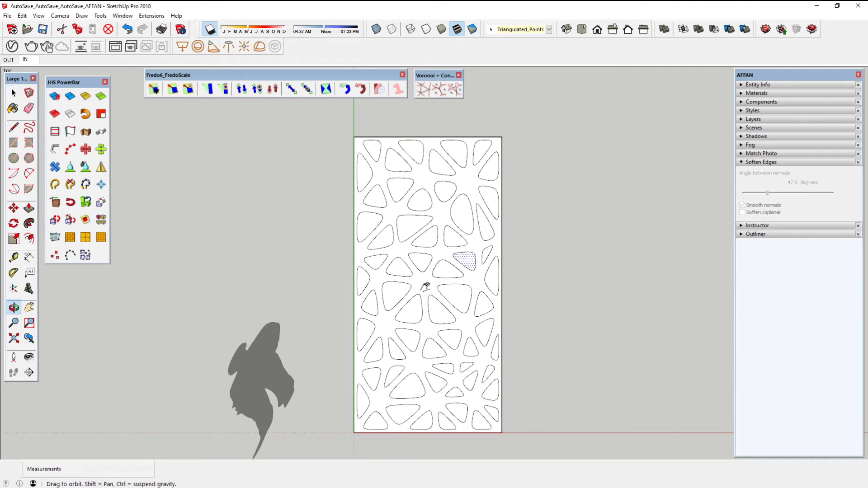
{"action": "scroll", "coordinate": [425, 292], "scroll_direction": "up", "scroll_amount": 1}
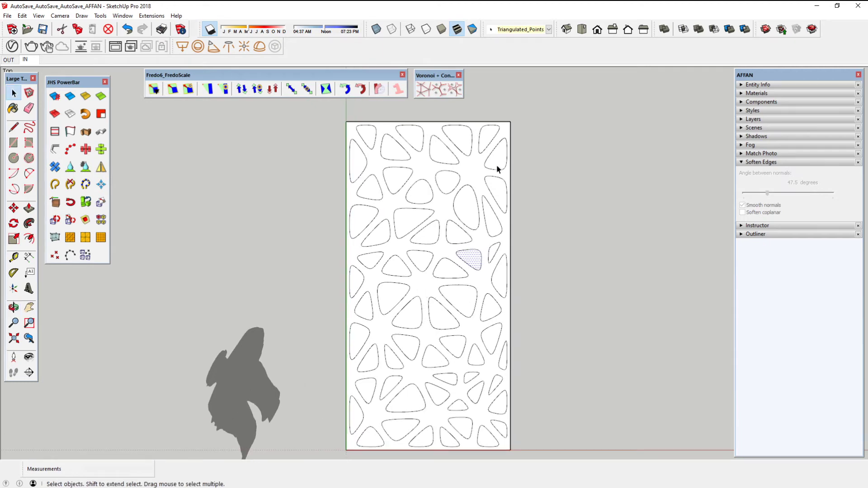
{"action": "scroll", "coordinate": [473, 328], "scroll_direction": "up", "scroll_amount": 2}
- Select the web face, then eight triangular cells one by one around the panel
{"action": "left_click", "coordinate": [466, 316]}
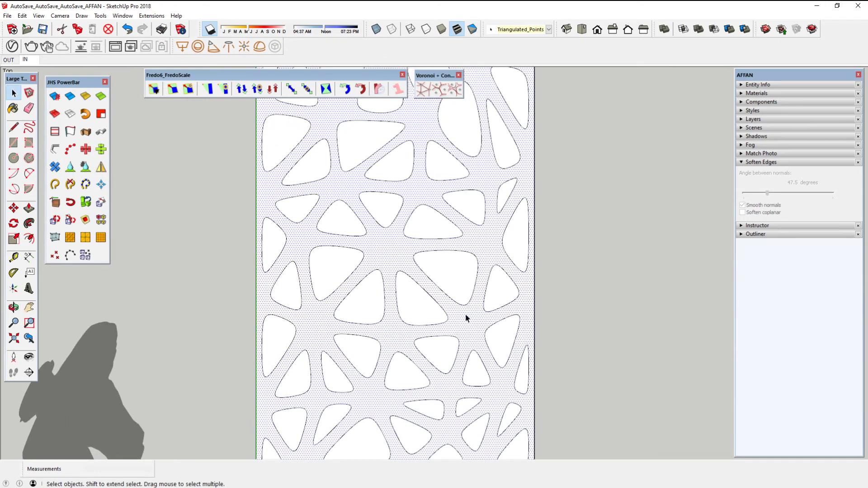
{"action": "left_click", "coordinate": [416, 306]}
{"action": "left_click", "coordinate": [370, 303]}
{"action": "left_click", "coordinate": [443, 262]}
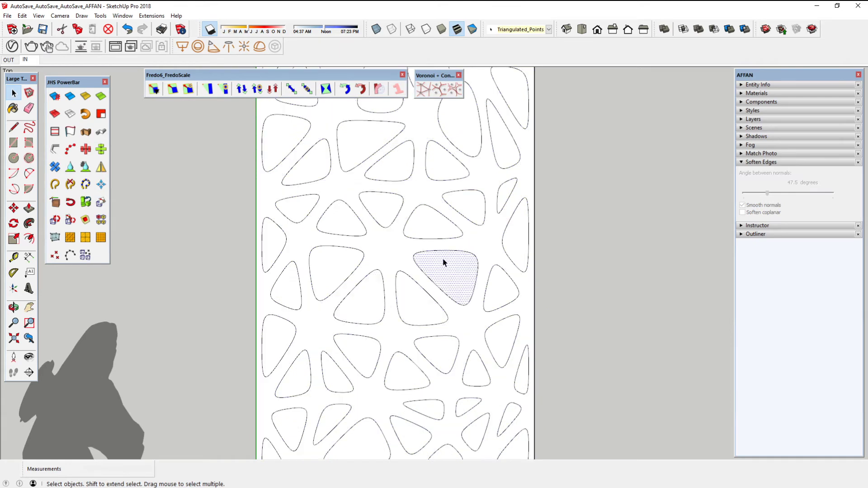
{"action": "left_click", "coordinate": [425, 224]}
{"action": "left_click", "coordinate": [388, 214]}
{"action": "left_click", "coordinate": [348, 229]}
{"action": "left_click", "coordinate": [340, 265]}
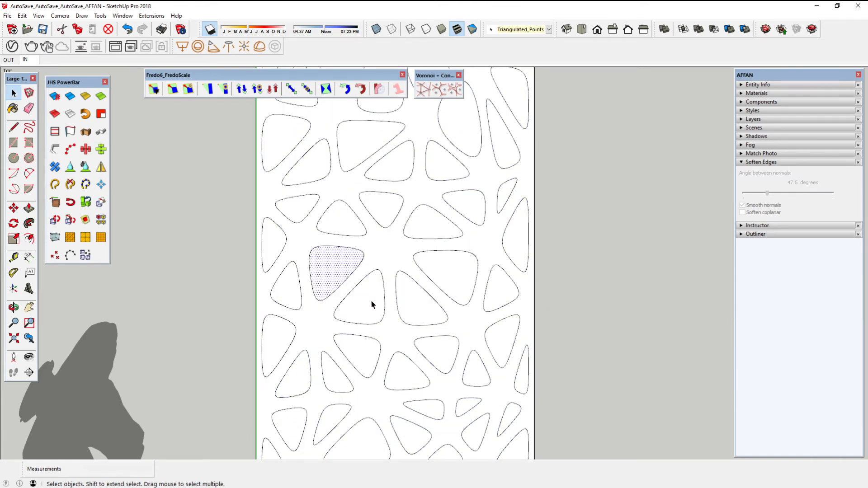
{"action": "left_click", "coordinate": [372, 304]}
{"action": "scroll", "coordinate": [453, 305], "scroll_direction": "down", "scroll_amount": 2}
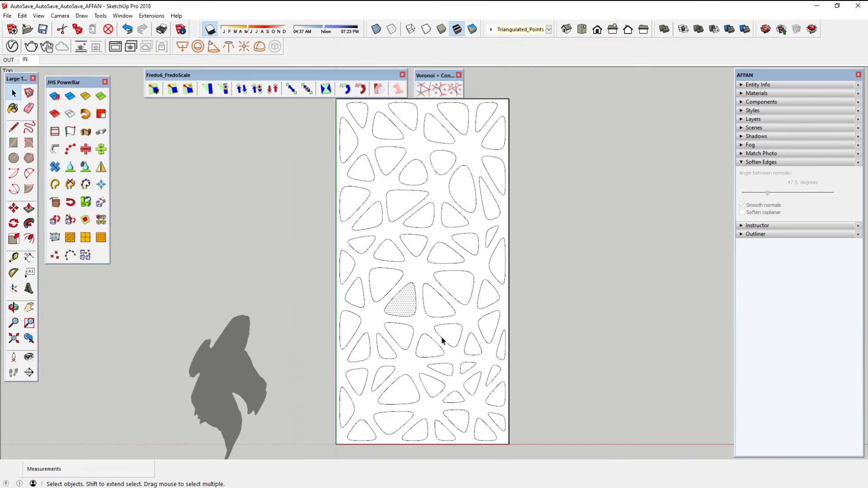
{"action": "scroll", "coordinate": [442, 341], "scroll_direction": "up", "scroll_amount": 3}
- Select further triangular cells, the web face and a lower cell of the panel
{"action": "left_click", "coordinate": [435, 300]}
{"action": "left_click", "coordinate": [398, 306]}
{"action": "left_click", "coordinate": [411, 279]}
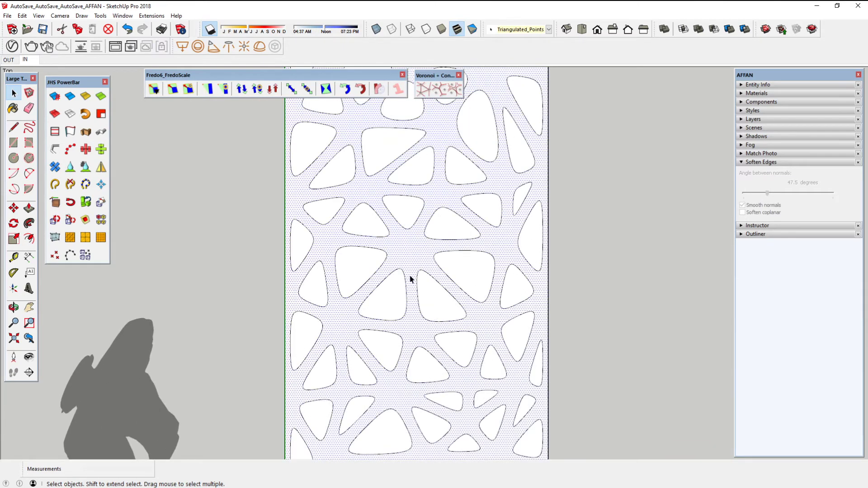
{"action": "left_click", "coordinate": [437, 297]}
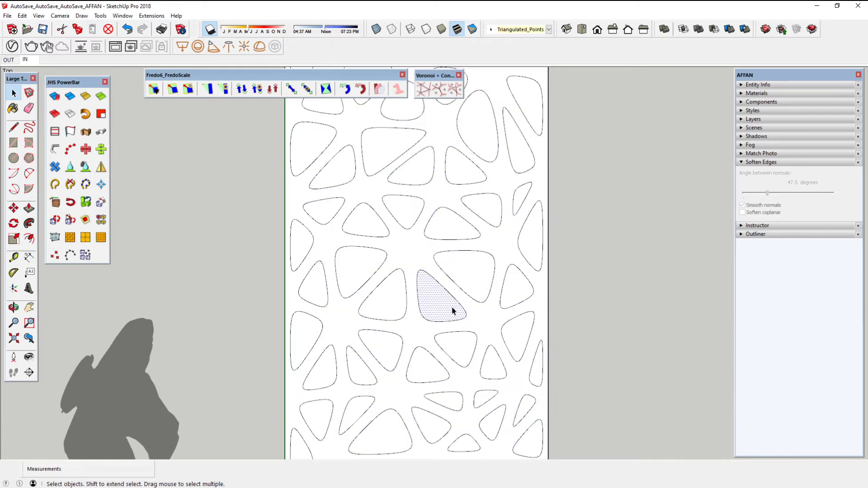
{"action": "scroll", "coordinate": [453, 311], "scroll_direction": "down", "scroll_amount": 1}
{"action": "scroll", "coordinate": [454, 311], "scroll_direction": "down", "scroll_amount": 1}
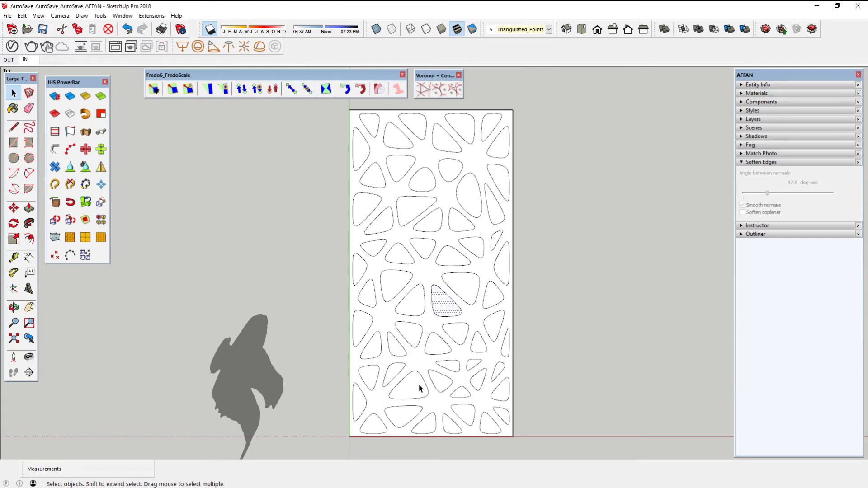
{"action": "scroll", "coordinate": [429, 407], "scroll_direction": "up", "scroll_amount": 1}
{"action": "scroll", "coordinate": [429, 406], "scroll_direction": "up", "scroll_amount": 1}
{"action": "left_click", "coordinate": [408, 376]}
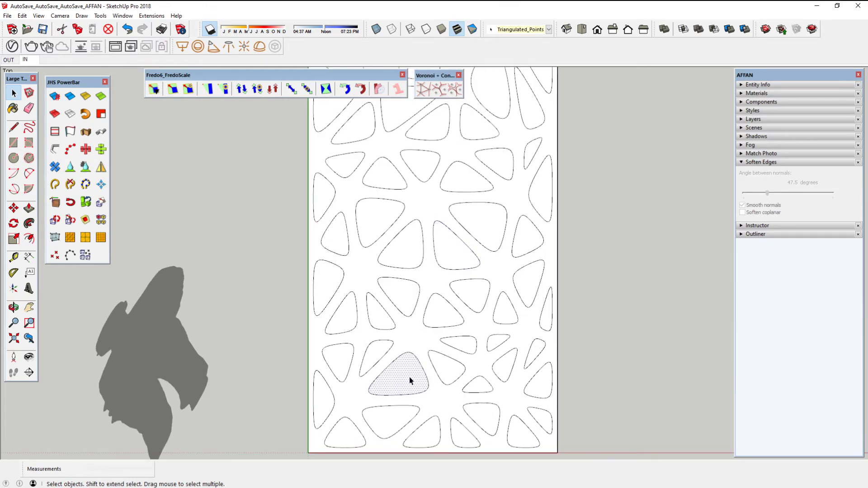
- Cut two lower cells out as holes, then undo the grey hole fills
{"action": "left_click", "coordinate": [453, 370]}
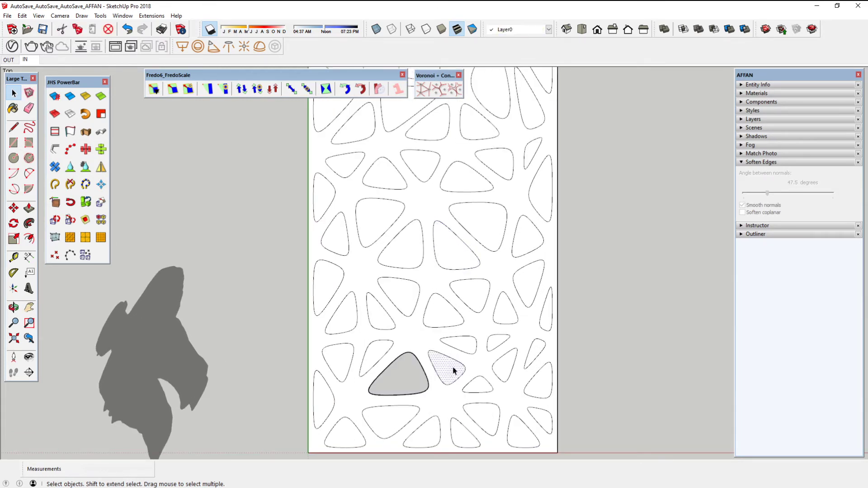
{"action": "left_click", "coordinate": [462, 343]}
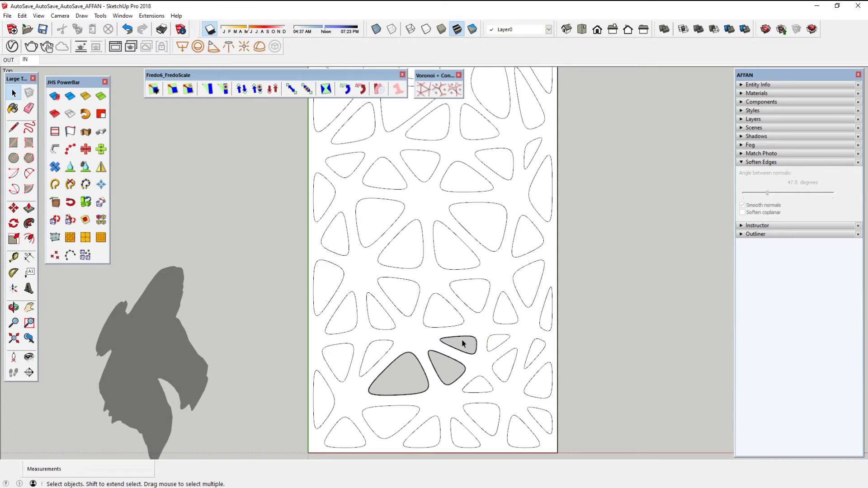
{"action": "key", "text": "ctrl+z"}
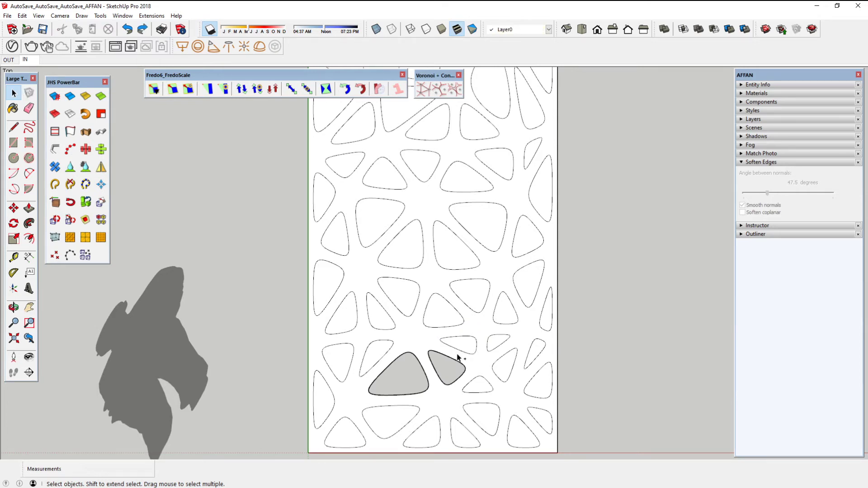
{"action": "key", "text": "ctrl+z"}
{"action": "key", "text": "ctrl+z"}
- Orbit slightly and zoom to frame the whole panel
{"action": "scroll", "coordinate": [465, 346], "scroll_direction": "down", "scroll_amount": 3}
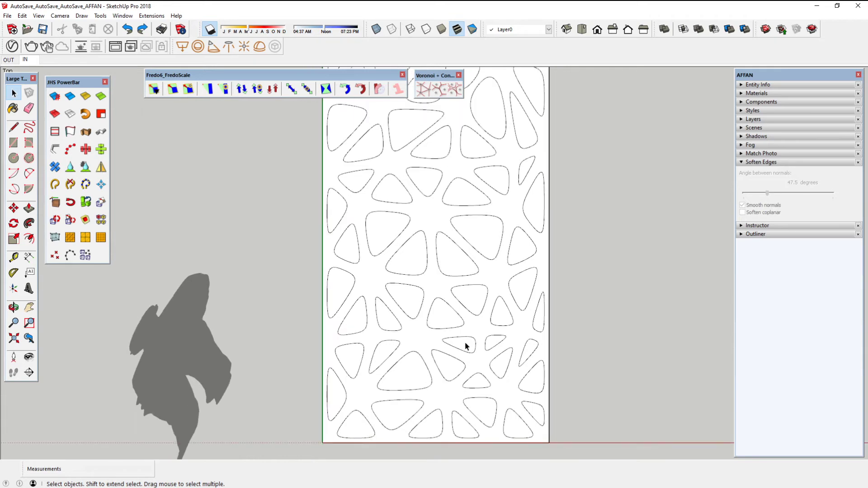
{"action": "key", "text": "o"}
{"action": "left_click_drag", "start_coordinate": [454, 339], "coordinate": [453, 347]}
{"action": "key", "text": "space"}
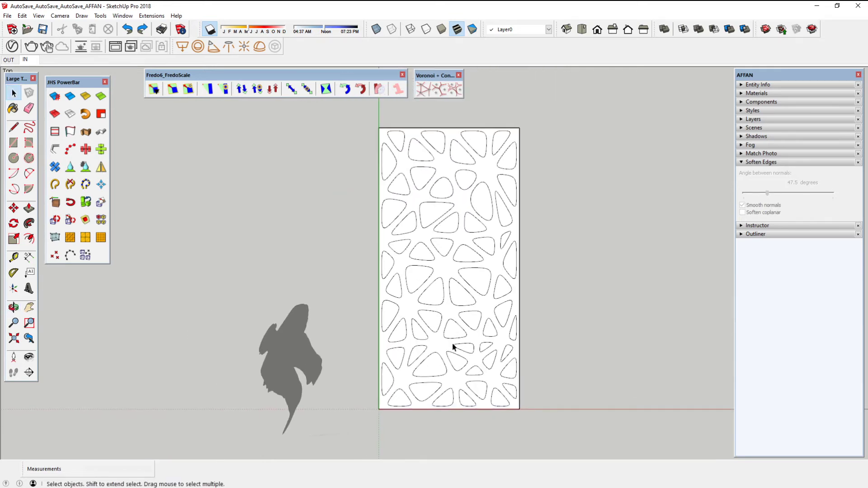
{"action": "scroll", "coordinate": [440, 349], "scroll_direction": "up", "scroll_amount": 1}
{"action": "scroll", "coordinate": [441, 344], "scroll_direction": "up", "scroll_amount": 2}
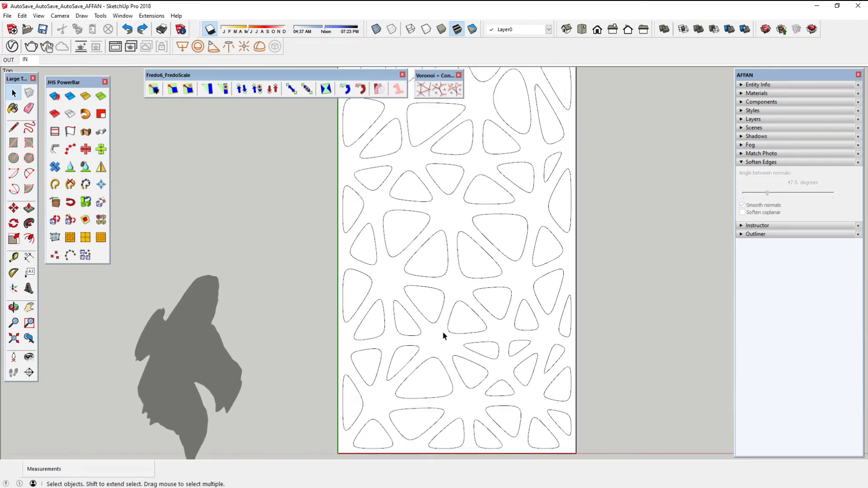
- Undo the grey hole faces, then tilt to a low-angle perspective of the flat panel
{"action": "triple_click", "coordinate": [436, 338]}
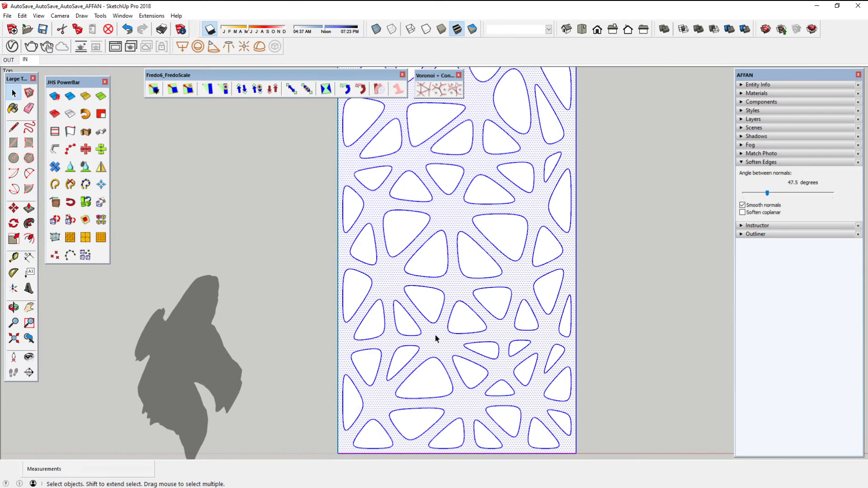
{"action": "scroll", "coordinate": [437, 338], "scroll_direction": "down", "scroll_amount": 1}
{"action": "scroll", "coordinate": [437, 339], "scroll_direction": "down", "scroll_amount": 2}
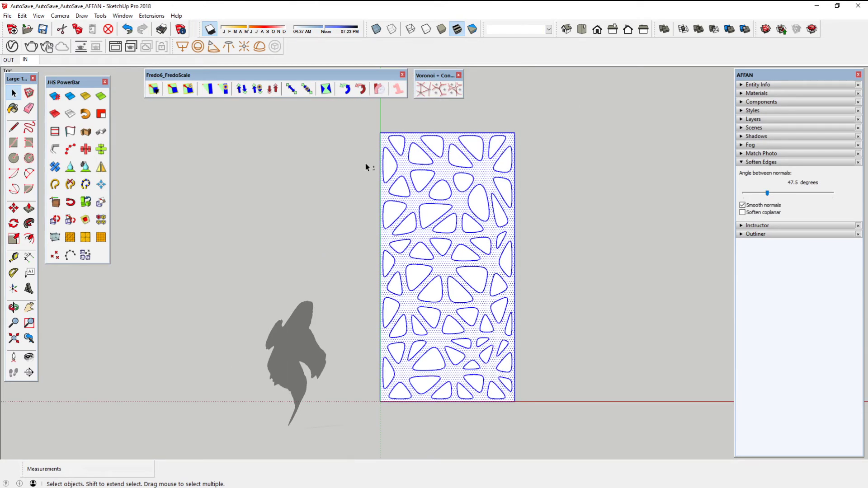
{"action": "left_click_drag", "start_coordinate": [359, 120], "coordinate": [527, 413]}
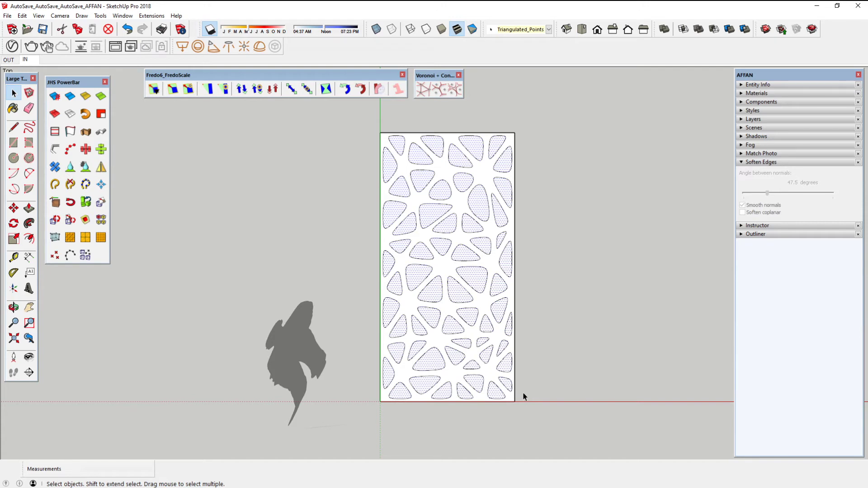
{"action": "left_click", "coordinate": [523, 394]}
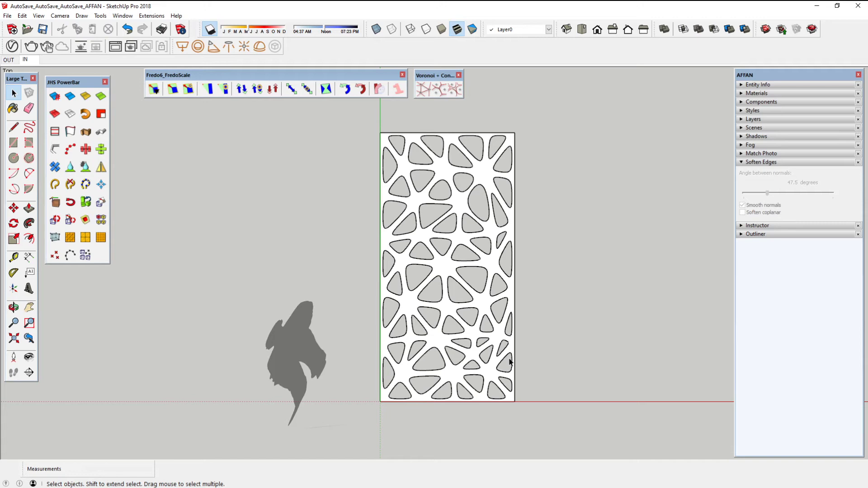
{"action": "key", "text": "ctrl+z"}
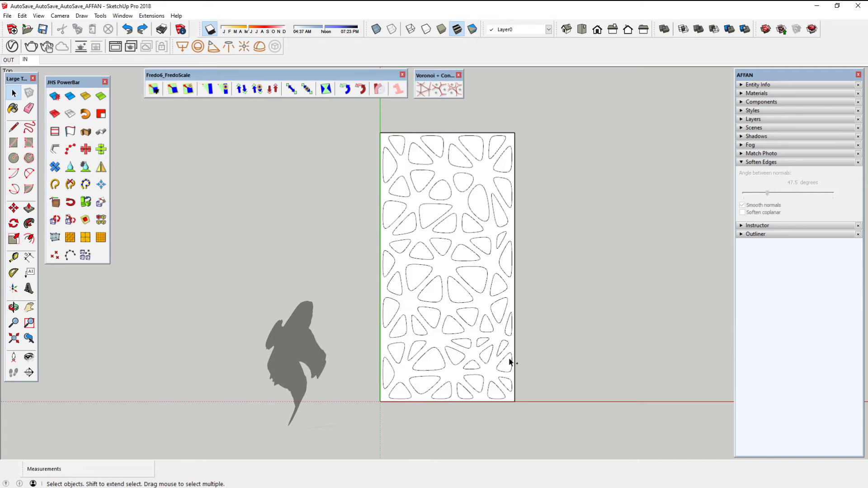
{"action": "mouse_move", "coordinate": [509, 361]}
{"action": "middle_mouse_down"}
{"action": "mouse_move", "coordinate": [453, 330]}
{"action": "mouse_move", "coordinate": [406, 261]}
{"action": "mouse_move", "coordinate": [454, 358]}
{"action": "mouse_move", "coordinate": [395, 200]}
{"action": "middle_mouse_up"}
{"action": "middle_click_drag", "start_coordinate": [387, 389], "coordinate": [397, 340]}
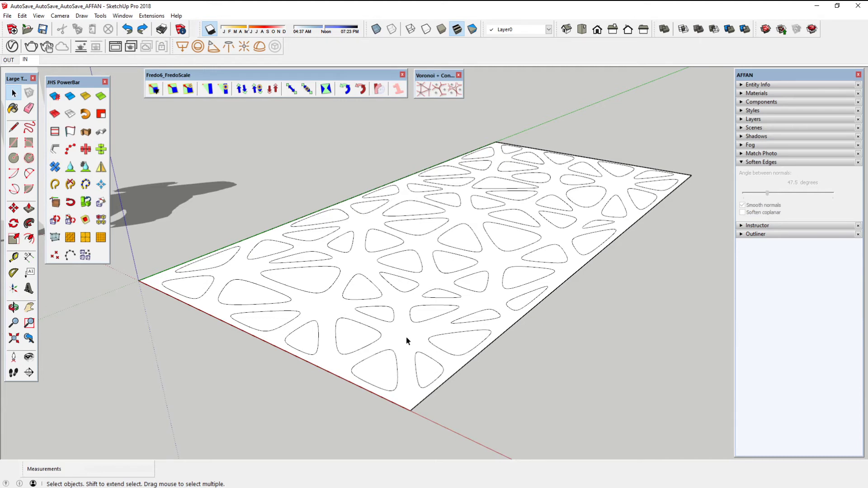
- Copy the whole panel straight up about 28 cm along the blue axis
{"action": "triple_click", "coordinate": [406, 341]}
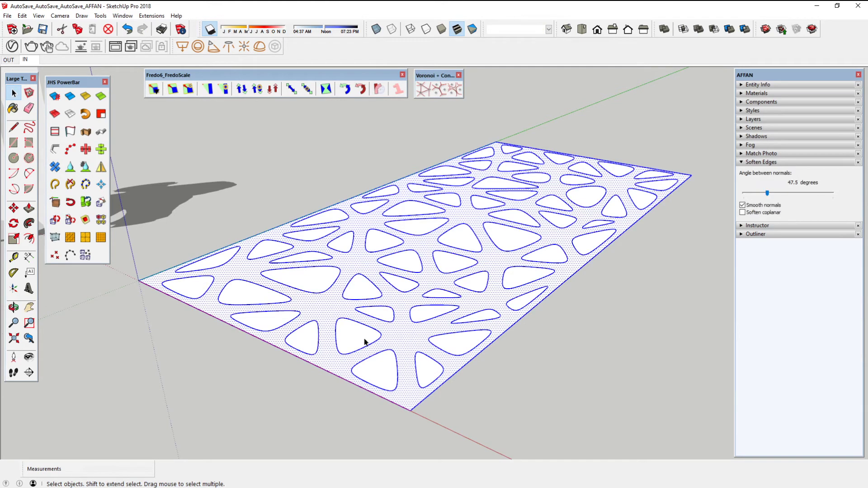
{"action": "scroll", "coordinate": [364, 342], "scroll_direction": "up", "scroll_amount": 2}
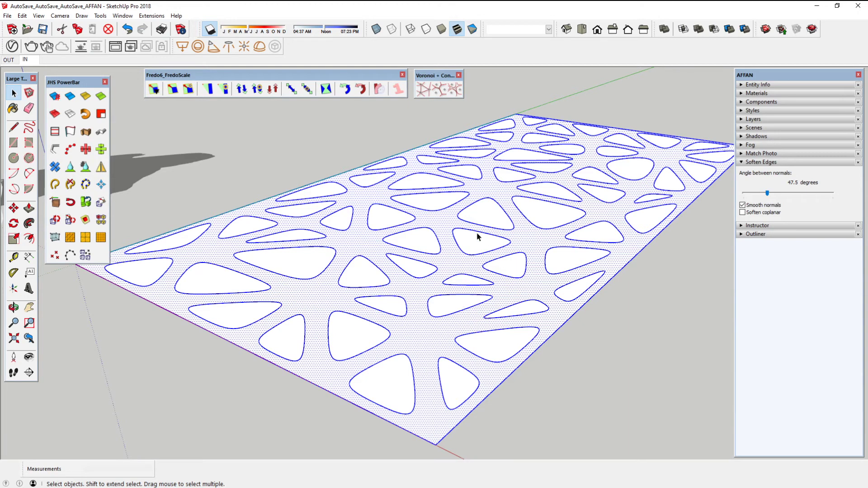
{"action": "scroll", "coordinate": [423, 336], "scroll_direction": "down", "scroll_amount": 1}
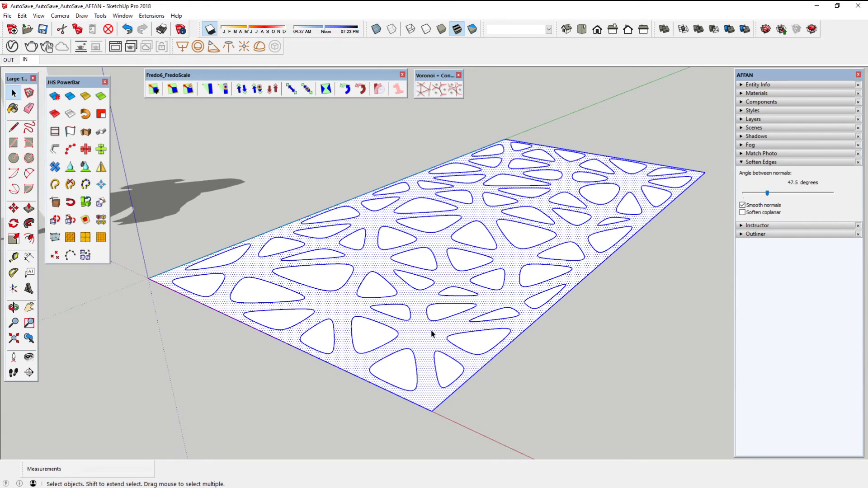
{"action": "key", "text": "m"}
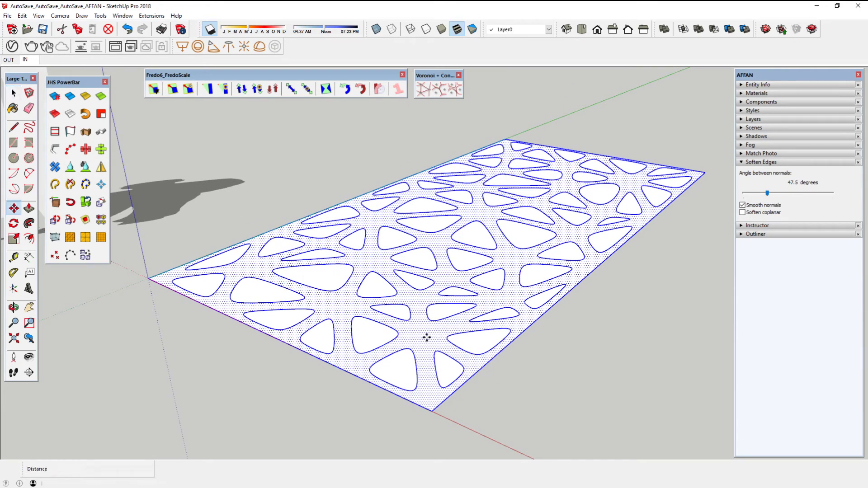
{"action": "left_click", "coordinate": [432, 409], "text": "ctrl"}
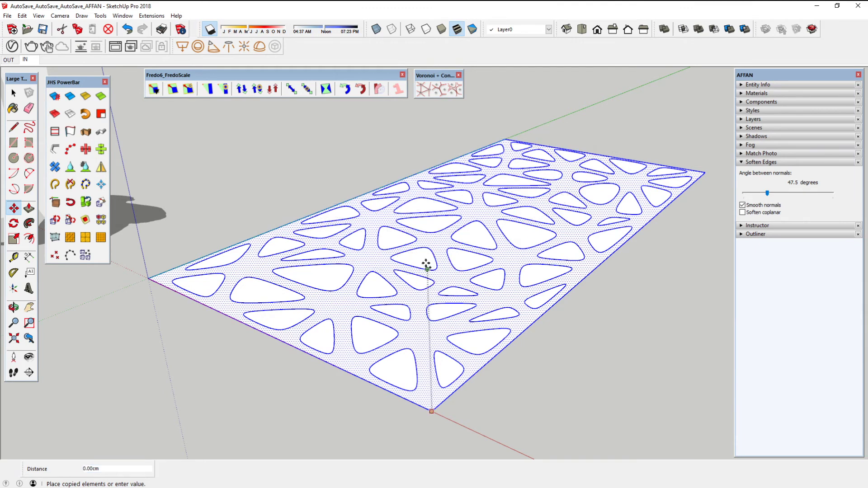
{"action": "left_click", "coordinate": [434, 443]}
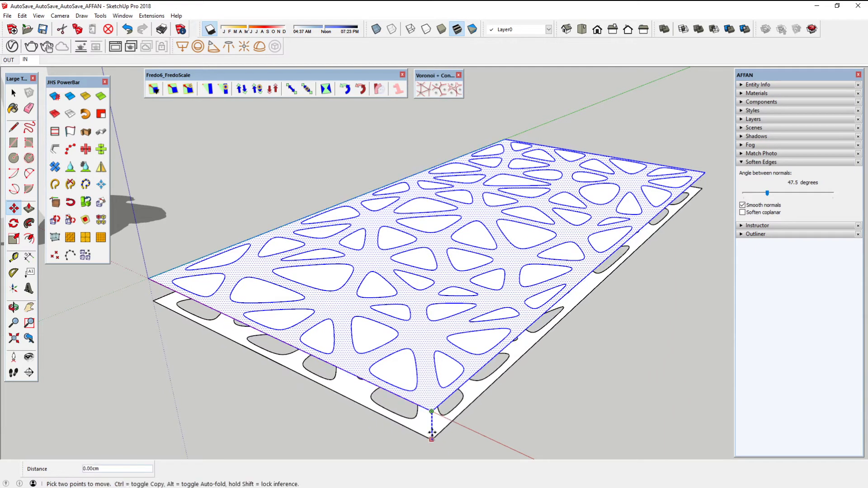
{"action": "middle_click_drag", "start_coordinate": [434, 443], "coordinate": [423, 304]}
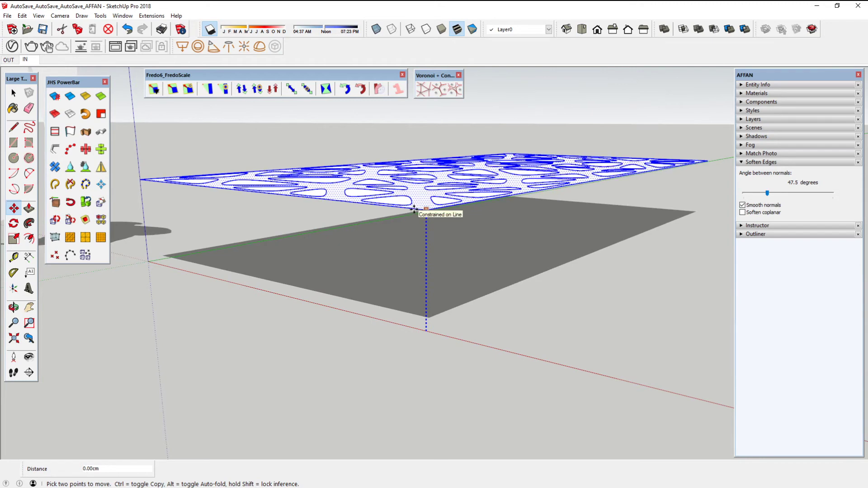
{"action": "key", "text": "ctrl"}
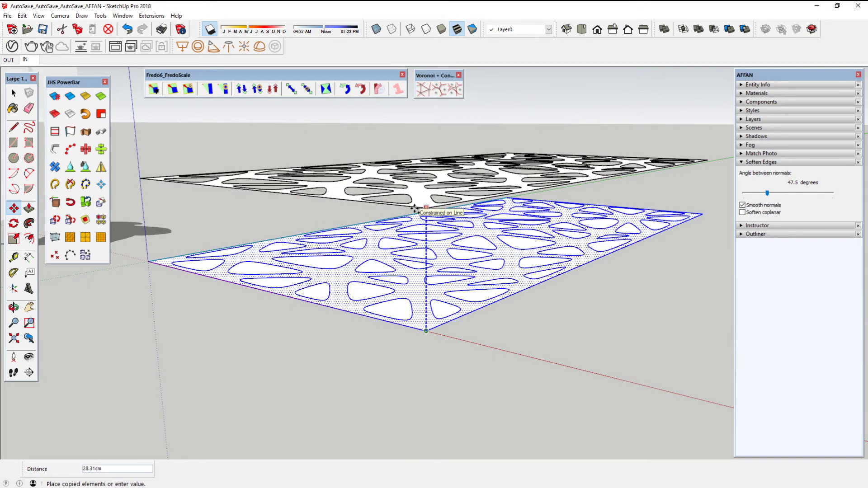
{"action": "left_click", "coordinate": [413, 209]}
{"action": "key", "text": "space"}
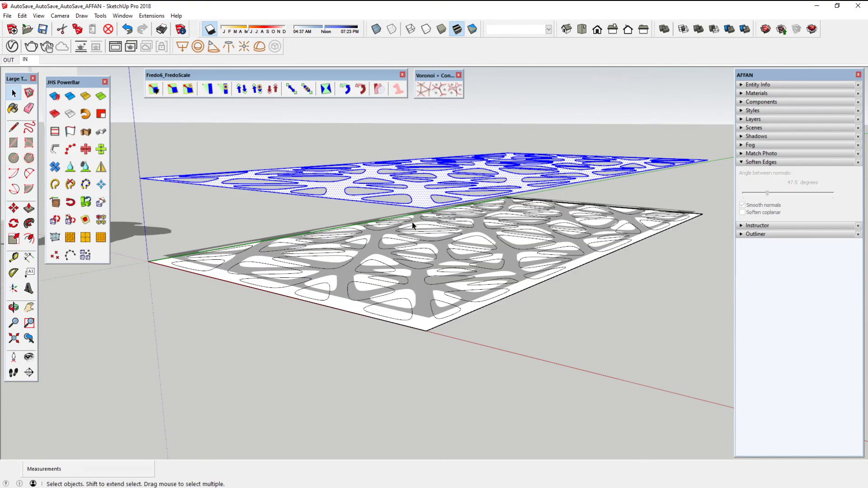
- Turn off shadows and orbit around the two stacked panels
{"action": "mouse_move", "coordinate": [412, 226]}
{"action": "middle_mouse_down"}
{"action": "mouse_move", "coordinate": [416, 276]}
{"action": "mouse_move", "coordinate": [473, 315]}
{"action": "middle_mouse_up"}
{"action": "left_click", "coordinate": [210, 29]}
{"action": "mouse_move", "coordinate": [547, 351]}
{"action": "middle_mouse_down"}
{"action": "mouse_move", "coordinate": [633, 304]}
{"action": "mouse_move", "coordinate": [500, 269]}
{"action": "mouse_move", "coordinate": [326, 258]}
{"action": "mouse_move", "coordinate": [366, 280]}
{"action": "mouse_move", "coordinate": [368, 252]}
{"action": "mouse_move", "coordinate": [386, 229]}
{"action": "middle_mouse_up"}
{"action": "scroll", "coordinate": [354, 277], "scroll_direction": "up", "scroll_amount": 2}
- Check several hole faces in the lower panel, then turn shadows back on
{"action": "left_click", "coordinate": [446, 364]}
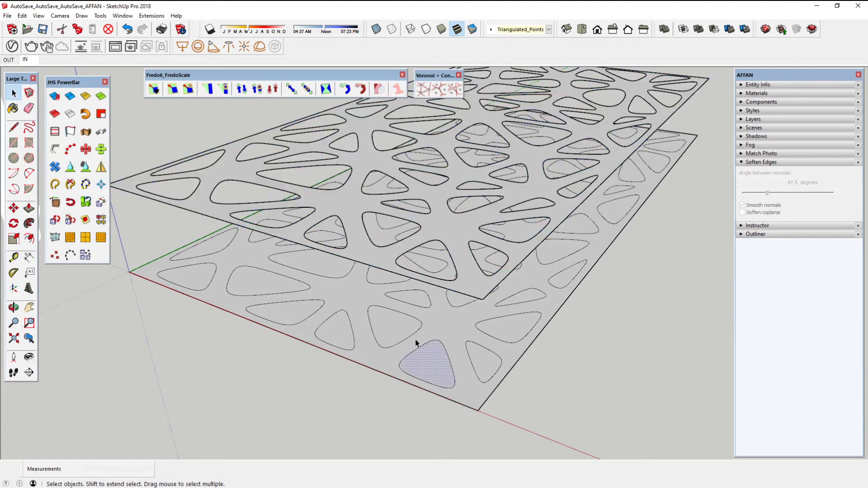
{"action": "left_click", "coordinate": [394, 333]}
{"action": "left_click", "coordinate": [266, 283]}
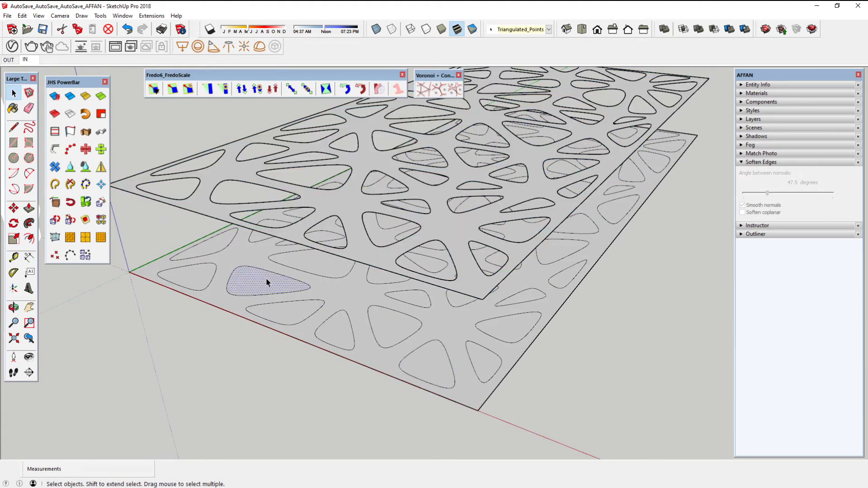
{"action": "left_click", "coordinate": [298, 310]}
{"action": "left_click", "coordinate": [332, 325]}
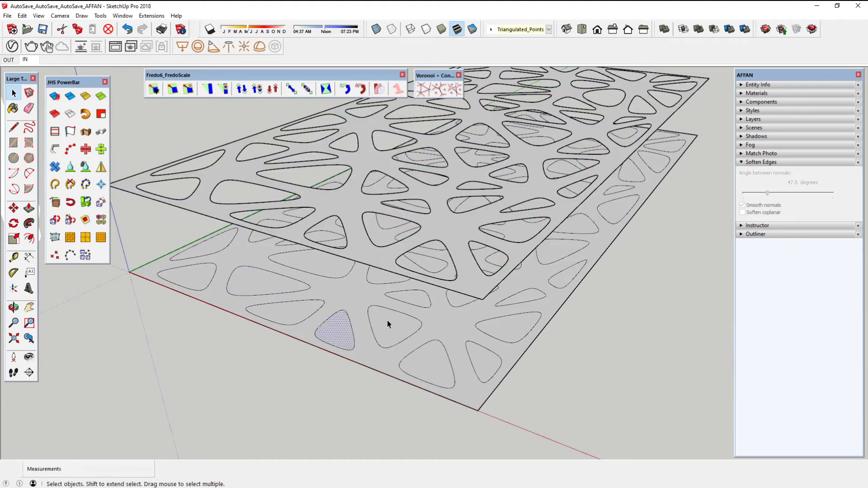
{"action": "left_click", "coordinate": [389, 316]}
{"action": "scroll", "coordinate": [400, 313], "scroll_direction": "down", "scroll_amount": 3}
{"action": "mouse_move", "coordinate": [407, 324]}
{"action": "middle_mouse_down"}
{"action": "mouse_move", "coordinate": [414, 343]}
{"action": "mouse_move", "coordinate": [419, 336]}
{"action": "middle_mouse_up"}
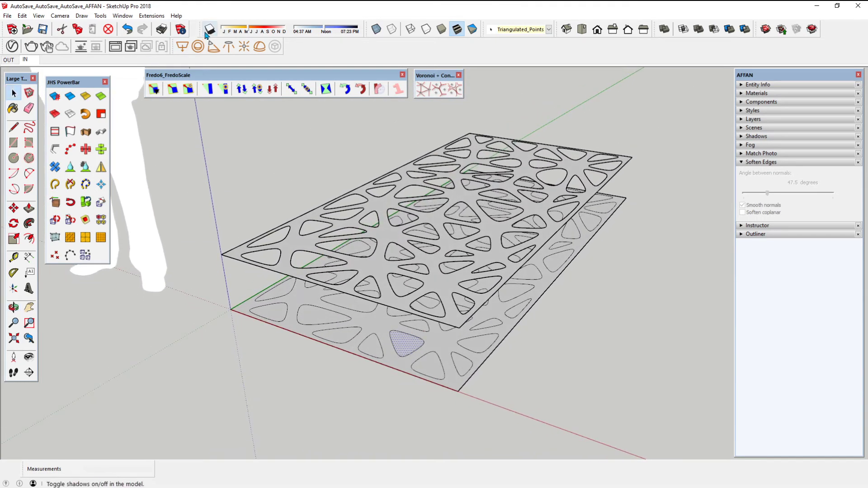
{"action": "left_click", "coordinate": [209, 29]}
- Delete the lower panel and move the upper copy 27.65 cm down onto the ground
{"action": "triple_click", "coordinate": [433, 342]}
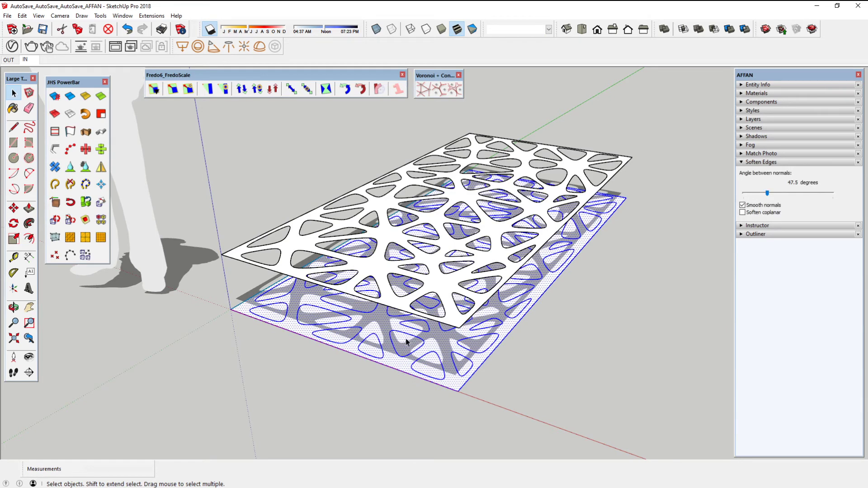
{"action": "key", "text": "Delete"}
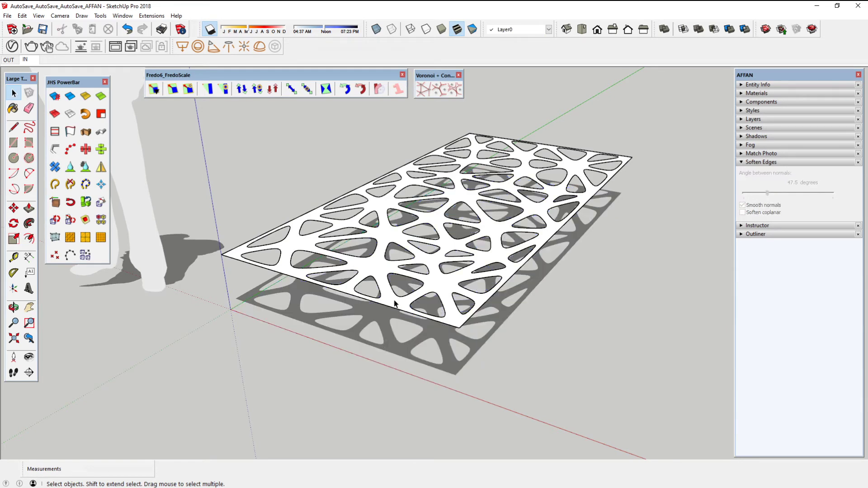
{"action": "triple_click", "coordinate": [395, 301]}
{"action": "key", "text": "m"}
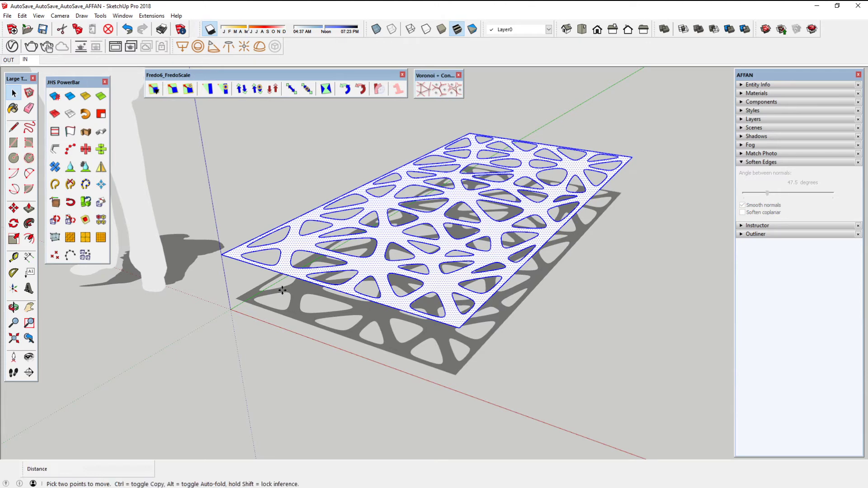
{"action": "mouse_move", "coordinate": [228, 296]}
{"action": "left_mouse_down"}
{"action": "mouse_move", "coordinate": [233, 326]}
{"action": "mouse_move", "coordinate": [232, 312]}
{"action": "left_mouse_up"}
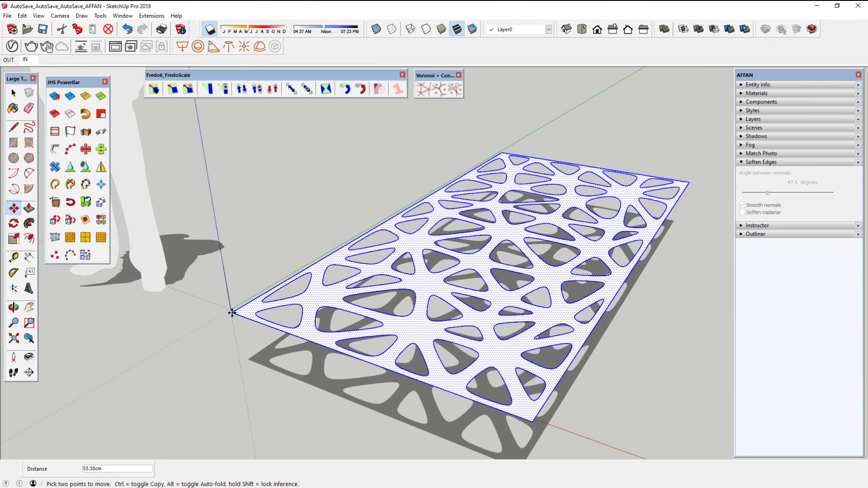
{"action": "left_click_drag", "start_coordinate": [231, 313], "coordinate": [234, 310]}
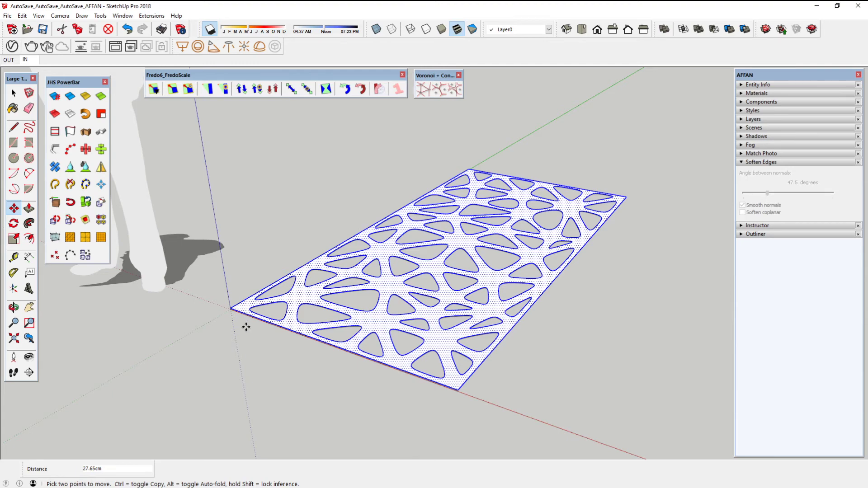
- Orbit around and tilt the view of the grounded panel
{"action": "middle_click_drag", "start_coordinate": [246, 327], "coordinate": [316, 349]}
{"action": "key", "text": "space"}
{"action": "mouse_move", "coordinate": [465, 345]}
{"action": "middle_mouse_down"}
{"action": "mouse_move", "coordinate": [439, 352]}
{"action": "mouse_move", "coordinate": [386, 246]}
{"action": "middle_mouse_up"}
{"action": "mouse_move", "coordinate": [460, 293]}
{"action": "middle_mouse_down"}
{"action": "mouse_move", "coordinate": [446, 310]}
{"action": "mouse_move", "coordinate": [443, 297]}
{"action": "middle_mouse_up"}
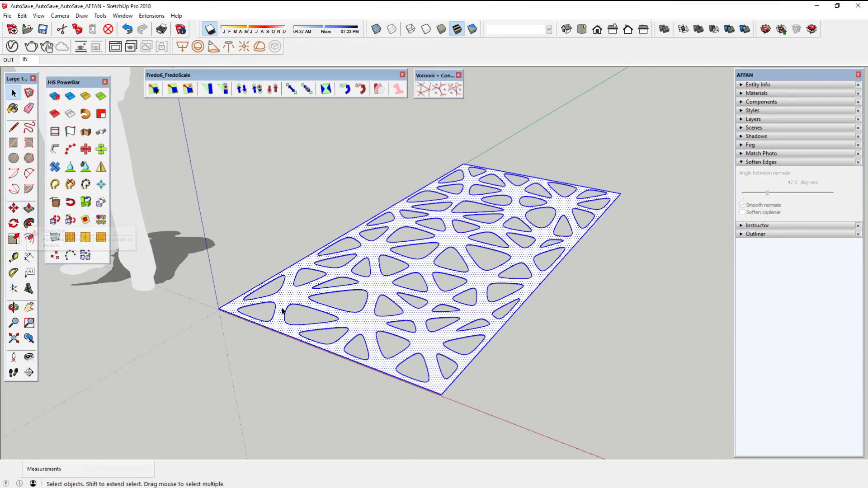
- Push/pull the panel face to a 2.00 cm thickness
{"action": "left_click", "coordinate": [28, 209]}
{"action": "scroll", "coordinate": [378, 337], "scroll_direction": "up", "scroll_amount": 2}
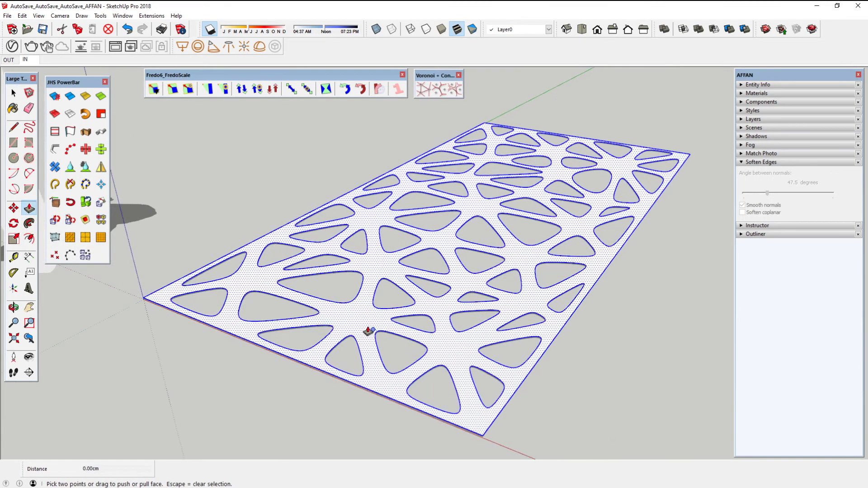
{"action": "left_click", "coordinate": [366, 330]}
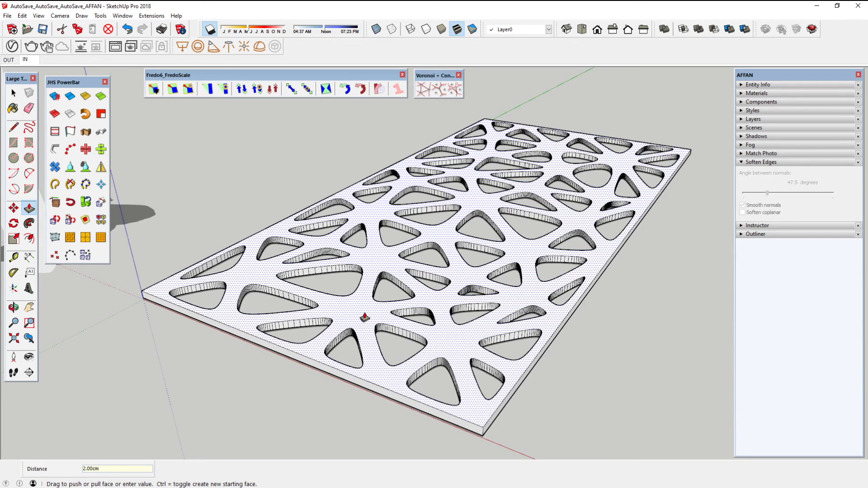
{"action": "key", "text": "Return"}
{"action": "scroll", "coordinate": [401, 336], "scroll_direction": "up", "scroll_amount": 1}
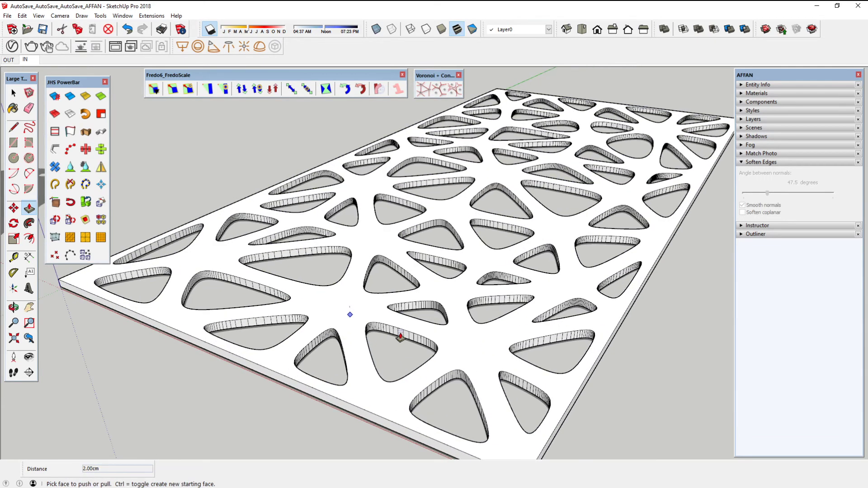
{"action": "scroll", "coordinate": [400, 337], "scroll_direction": "up", "scroll_amount": 2}
{"action": "key", "text": "space"}
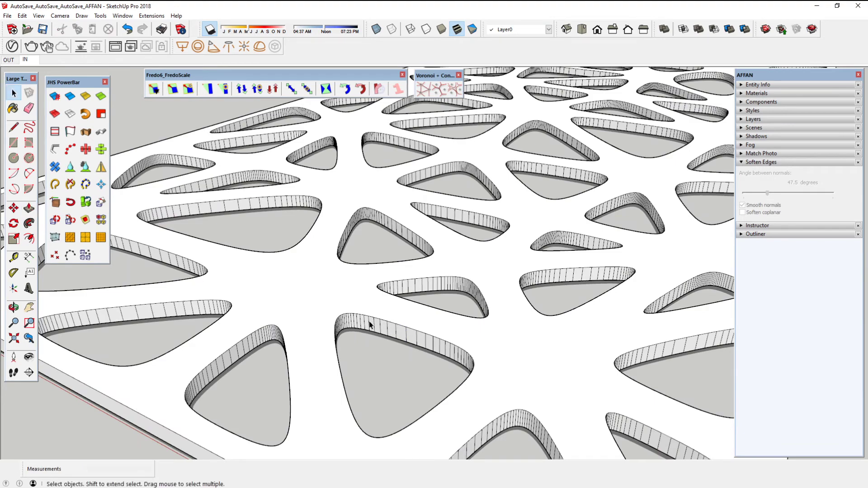
- Orbit and zoom out, then box-select the entire thickened panel
{"action": "scroll", "coordinate": [380, 291], "scroll_direction": "down", "scroll_amount": 2}
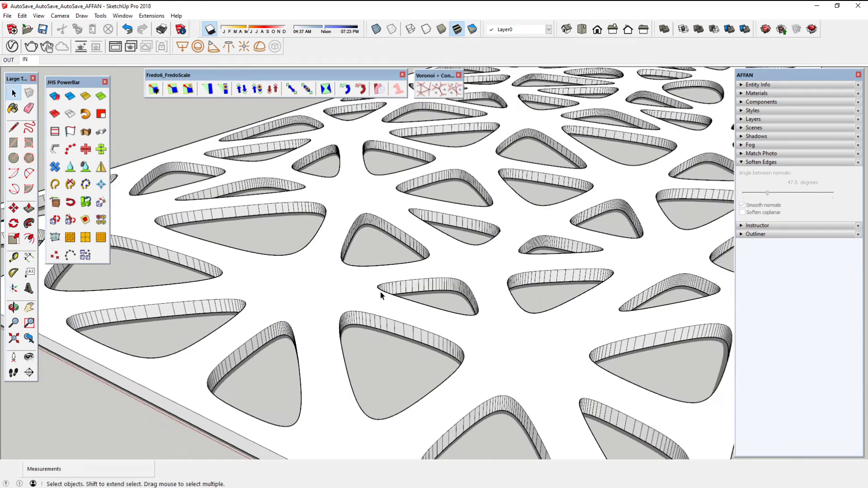
{"action": "scroll", "coordinate": [380, 291], "scroll_direction": "down", "scroll_amount": 2}
{"action": "mouse_move", "coordinate": [379, 291]}
{"action": "middle_mouse_down"}
{"action": "mouse_move", "coordinate": [403, 293]}
{"action": "mouse_move", "coordinate": [407, 337]}
{"action": "middle_mouse_up"}
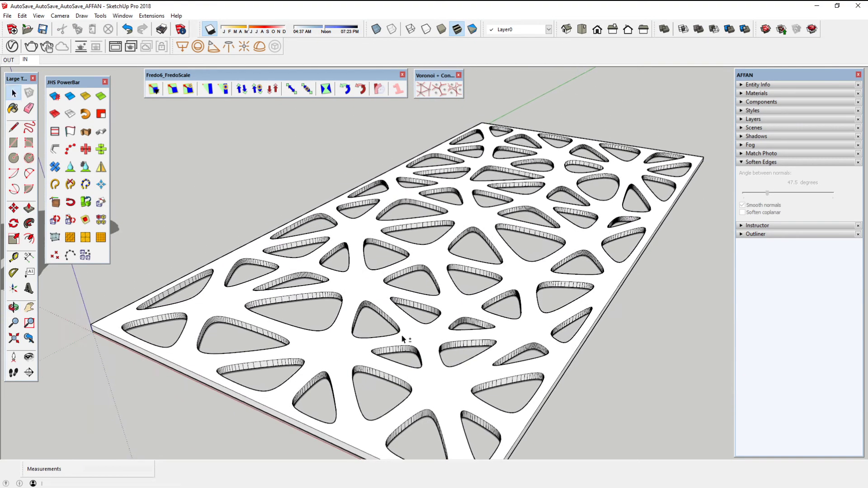
{"action": "scroll", "coordinate": [416, 267], "scroll_direction": "down", "scroll_amount": 3}
{"action": "scroll", "coordinate": [416, 273], "scroll_direction": "down", "scroll_amount": 2}
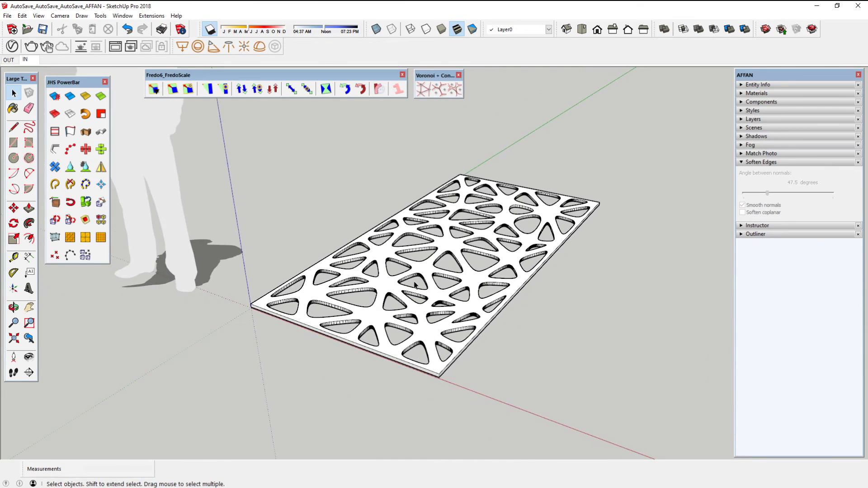
{"action": "scroll", "coordinate": [415, 280], "scroll_direction": "down", "scroll_amount": 2}
{"action": "scroll", "coordinate": [410, 289], "scroll_direction": "up", "scroll_amount": 2}
{"action": "scroll", "coordinate": [393, 277], "scroll_direction": "up", "scroll_amount": 3}
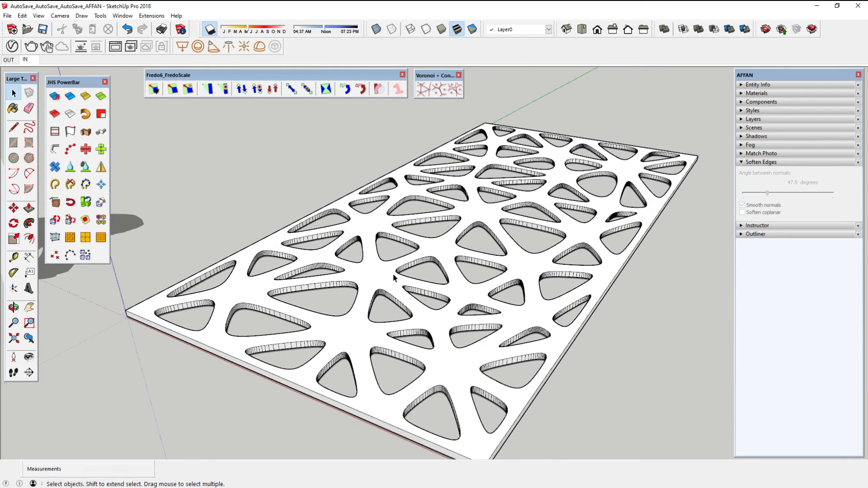
{"action": "scroll", "coordinate": [390, 272], "scroll_direction": "down", "scroll_amount": 3}
{"action": "scroll", "coordinate": [389, 272], "scroll_direction": "down", "scroll_amount": 2}
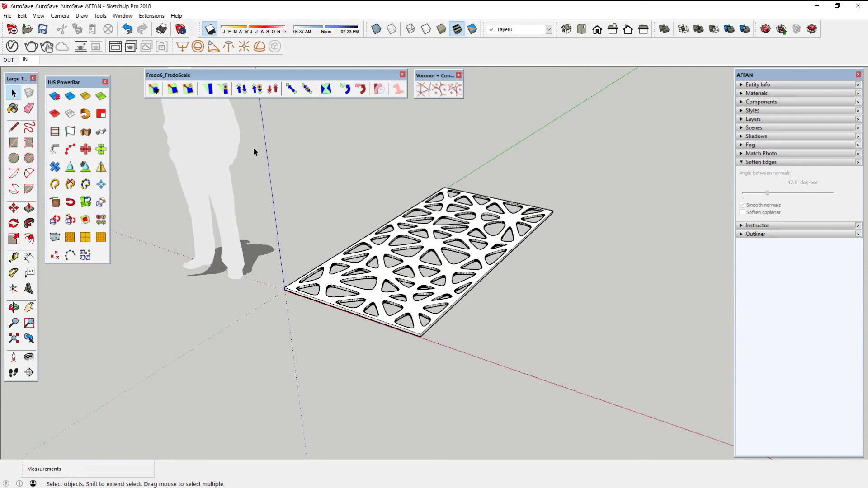
{"action": "mouse_move", "coordinate": [253, 146]}
{"action": "left_mouse_down"}
{"action": "mouse_move", "coordinate": [551, 381]}
{"action": "mouse_move", "coordinate": [558, 372]}
{"action": "left_mouse_up"}
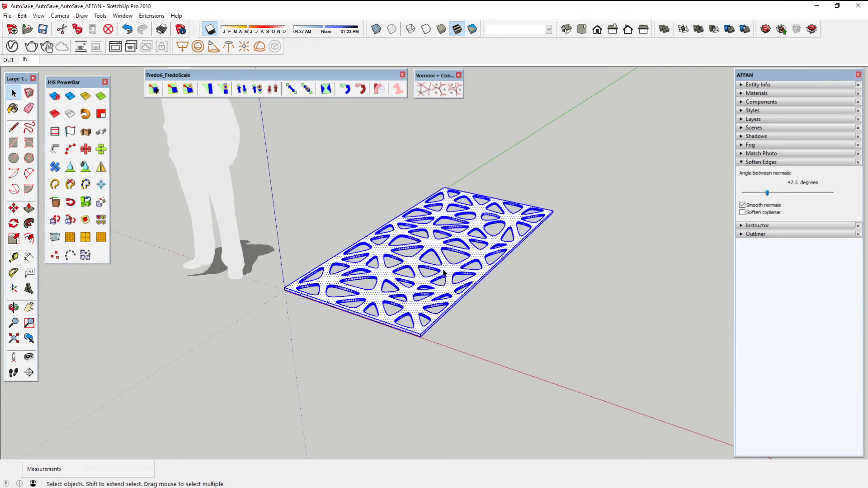
- Enable Soften coplanar with Smooth normals, softening the panel edges at 47.5°
{"action": "right_click", "coordinate": [442, 272]}
{"action": "key", "text": "Escape"}
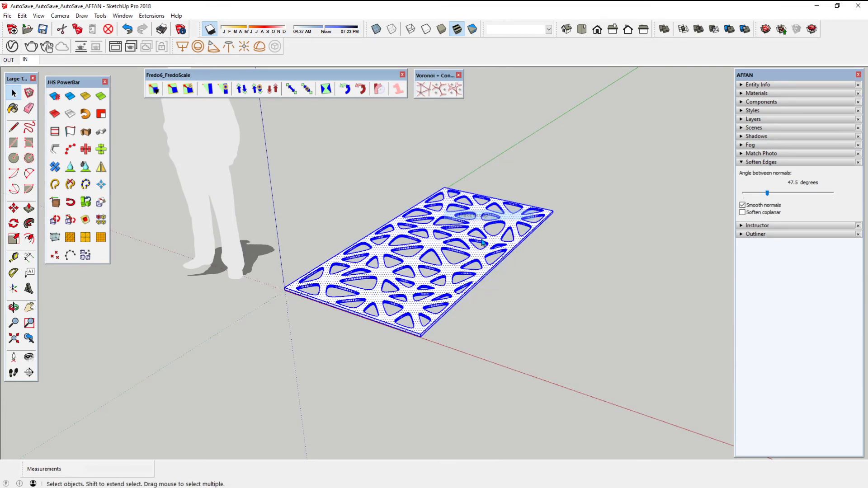
{"action": "left_click", "coordinate": [451, 311]}
{"action": "scroll", "coordinate": [438, 271], "scroll_direction": "up", "scroll_amount": 2}
{"action": "scroll", "coordinate": [437, 272], "scroll_direction": "up", "scroll_amount": 2}
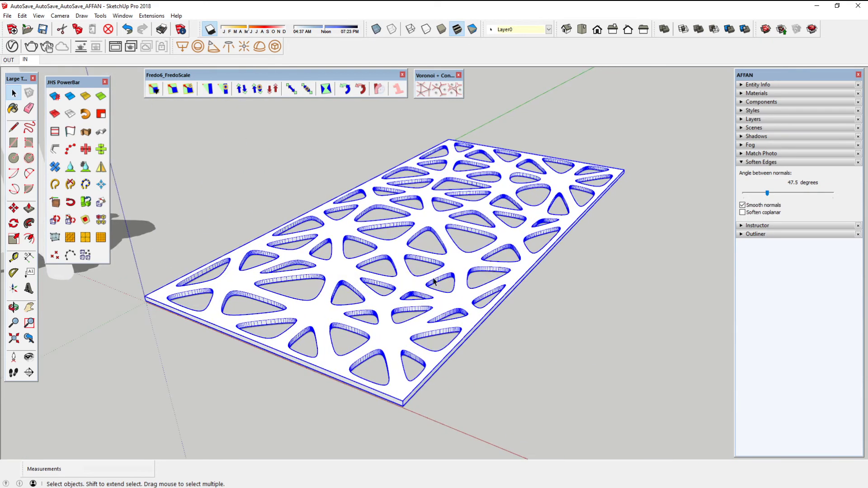
{"action": "scroll", "coordinate": [437, 270], "scroll_direction": "up", "scroll_amount": 3}
{"action": "scroll", "coordinate": [437, 270], "scroll_direction": "up", "scroll_amount": 2}
{"action": "scroll", "coordinate": [457, 285], "scroll_direction": "up", "scroll_amount": 1}
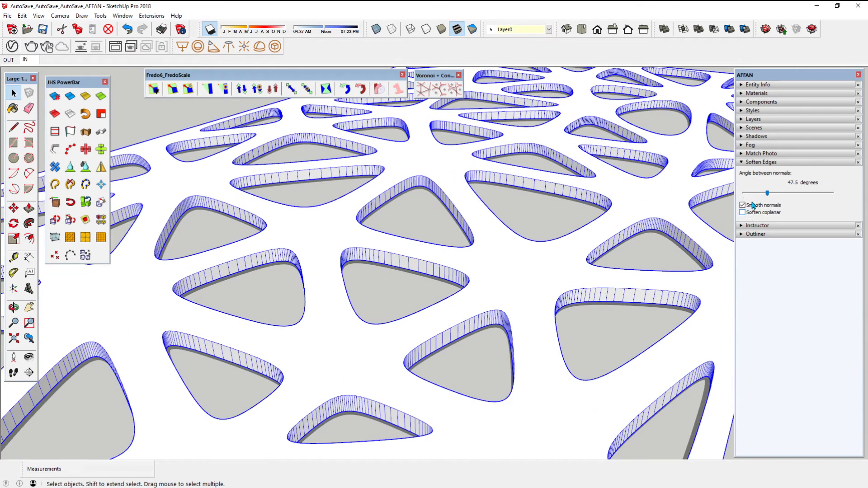
{"action": "left_click", "coordinate": [742, 212]}
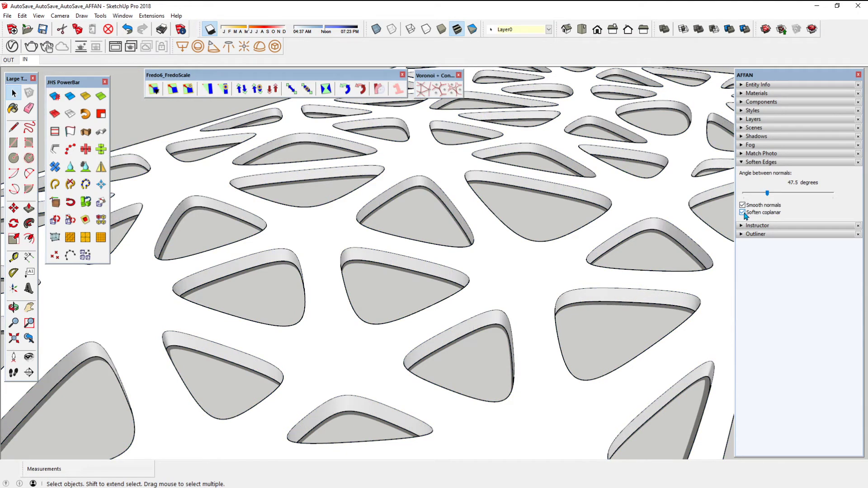
- Zoom out and orbit to view the smoothed panel, then deselect it
{"action": "scroll", "coordinate": [606, 239], "scroll_direction": "down", "scroll_amount": 2}
{"action": "scroll", "coordinate": [533, 270], "scroll_direction": "down", "scroll_amount": 2}
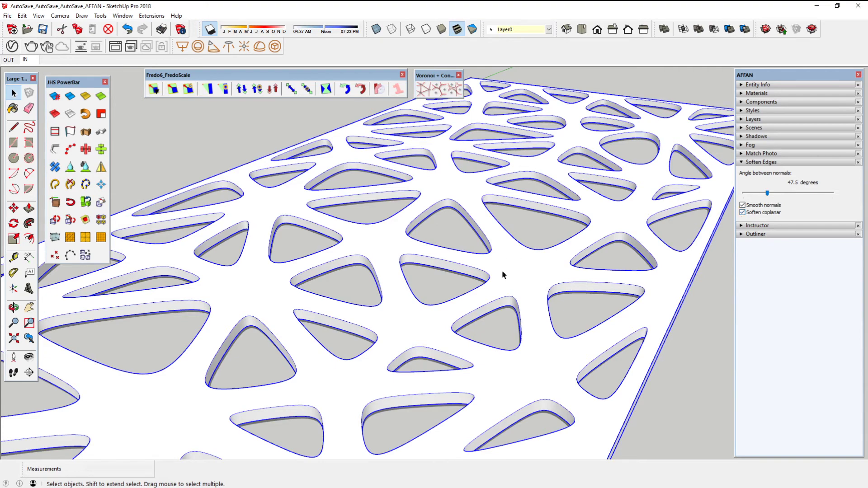
{"action": "scroll", "coordinate": [502, 272], "scroll_direction": "down", "scroll_amount": 4}
{"action": "scroll", "coordinate": [504, 270], "scroll_direction": "down", "scroll_amount": 3}
{"action": "mouse_move", "coordinate": [470, 258]}
{"action": "middle_mouse_down"}
{"action": "mouse_move", "coordinate": [431, 290]}
{"action": "mouse_move", "coordinate": [429, 341]}
{"action": "mouse_move", "coordinate": [319, 325]}
{"action": "mouse_move", "coordinate": [209, 350]}
{"action": "mouse_move", "coordinate": [395, 397]}
{"action": "mouse_move", "coordinate": [484, 356]}
{"action": "mouse_move", "coordinate": [497, 315]}
{"action": "middle_mouse_up"}
{"action": "left_click", "coordinate": [431, 290]}
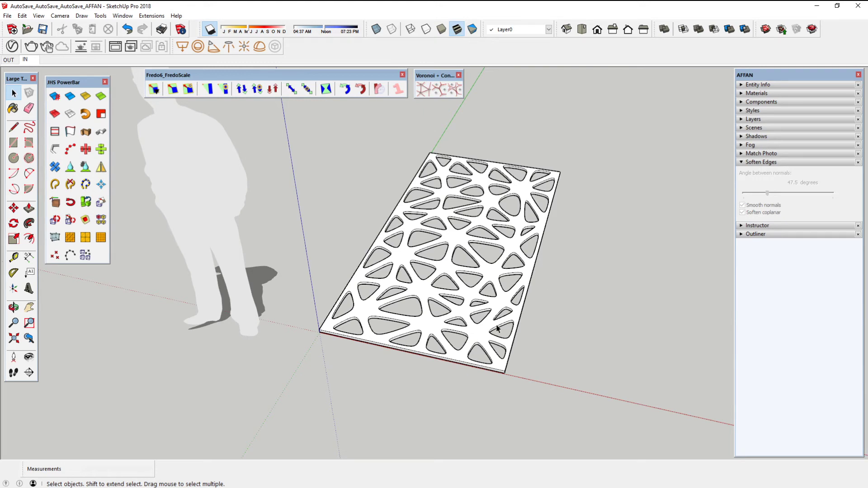
- Rotate the panel 90° about its near corner to stand it upright
{"action": "mouse_move", "coordinate": [492, 341]}
{"action": "middle_mouse_down"}
{"action": "mouse_move", "coordinate": [430, 333]}
{"action": "mouse_move", "coordinate": [405, 316]}
{"action": "mouse_move", "coordinate": [362, 308]}
{"action": "middle_mouse_up"}
{"action": "key", "text": "q"}
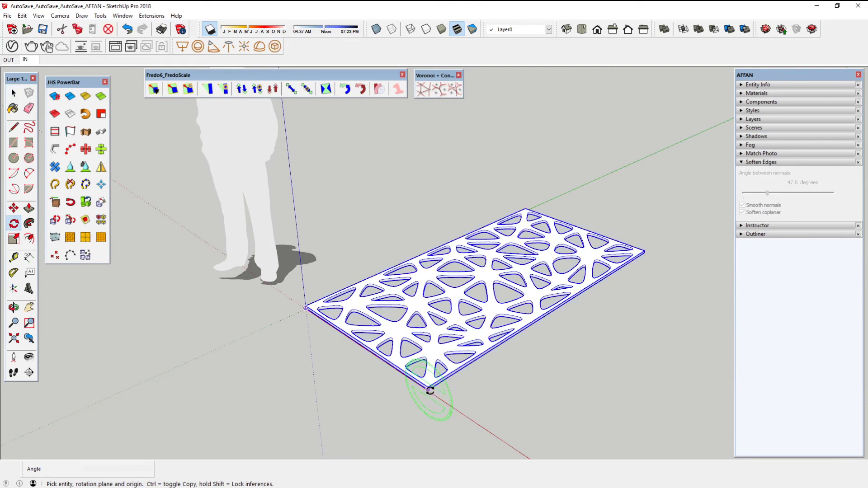
{"action": "left_click", "coordinate": [430, 390]}
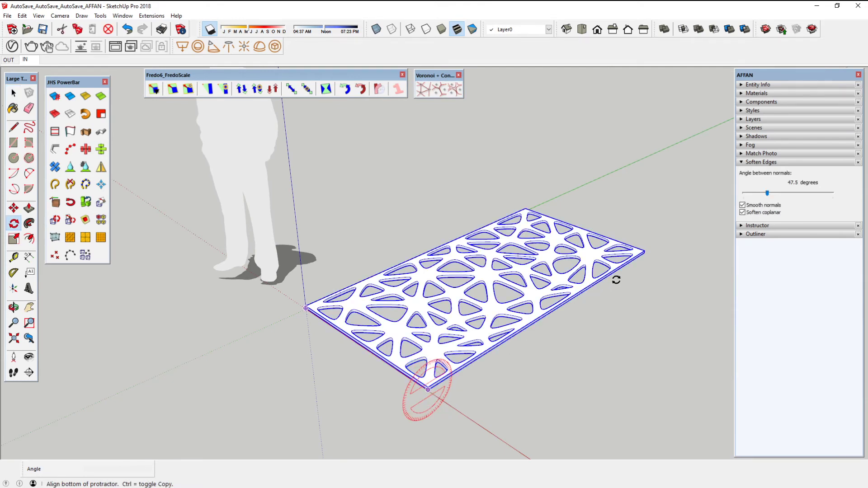
{"action": "left_click", "coordinate": [645, 252]}
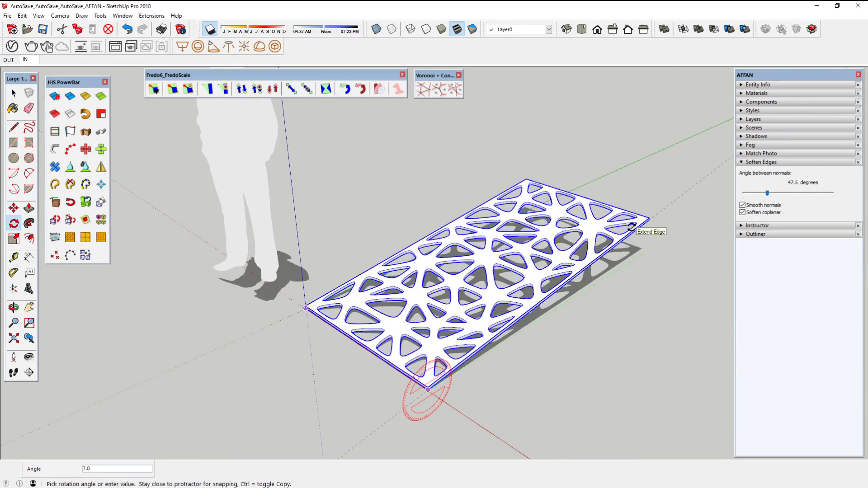
{"action": "key", "text": "Escape"}
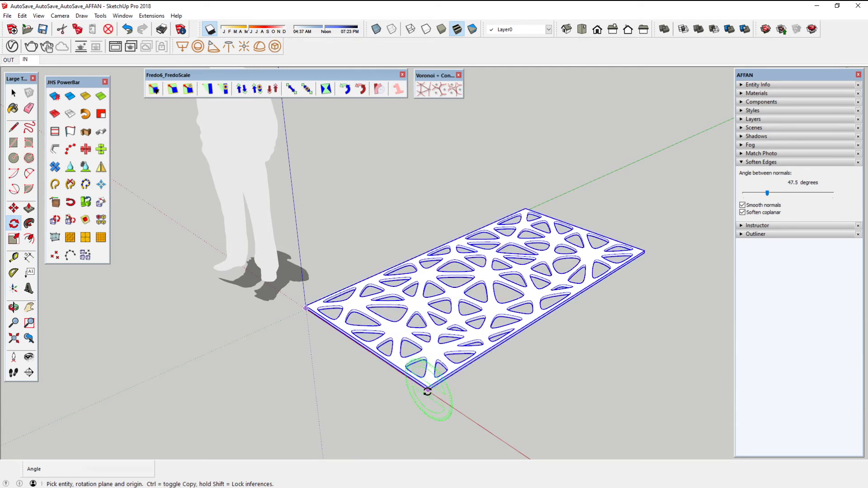
{"action": "left_click", "coordinate": [427, 392]}
{"action": "left_click", "coordinate": [381, 364]}
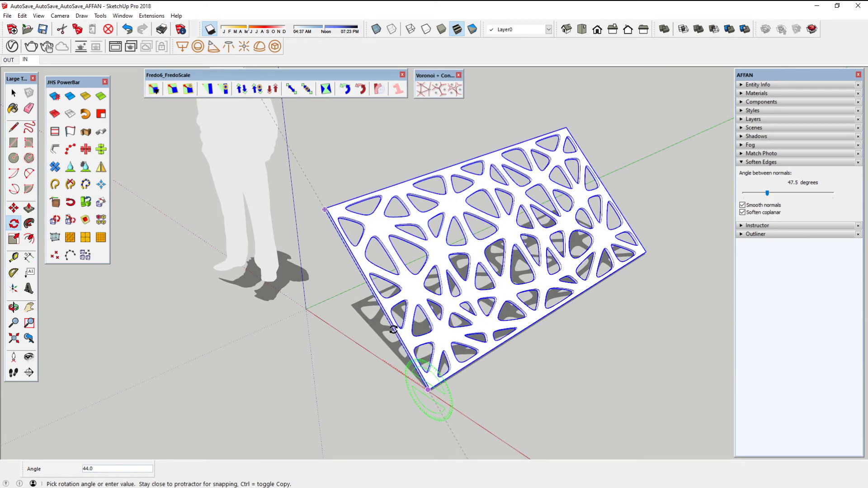
{"action": "key", "text": "Return"}
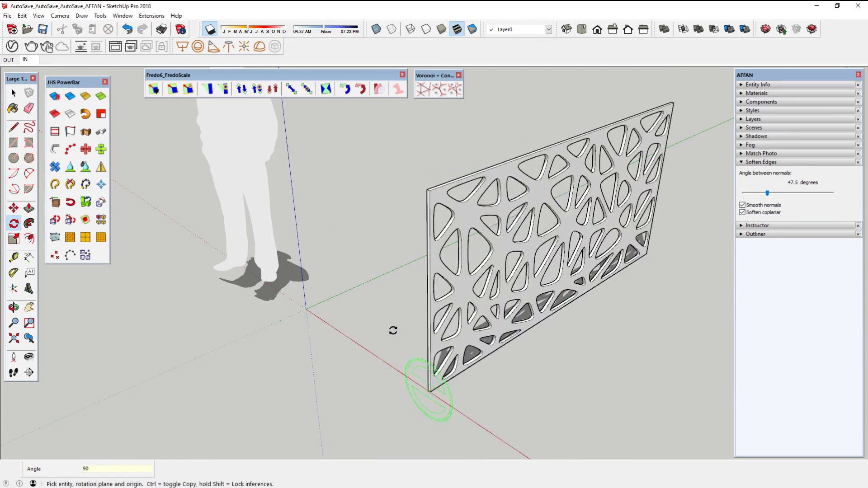
- Turn the upright panel about the vertical axis at its bottom corner, then orbit to face it
{"action": "scroll", "coordinate": [412, 342], "scroll_direction": "down", "scroll_amount": 1}
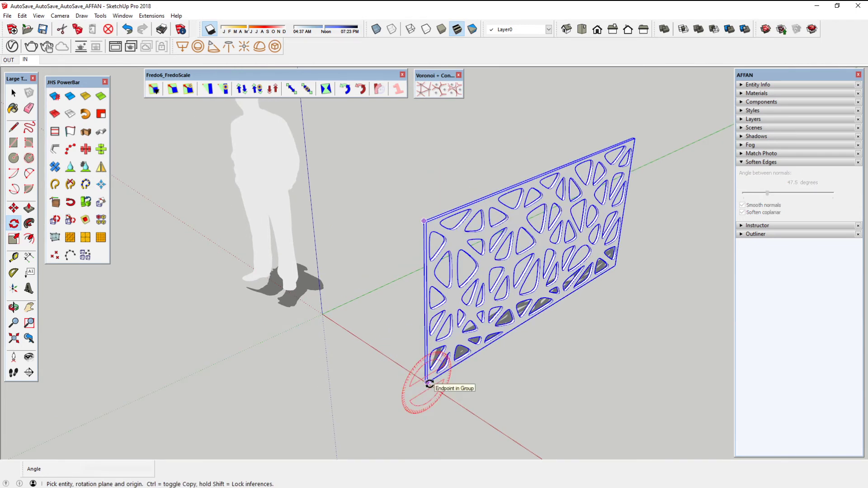
{"action": "left_click", "coordinate": [427, 383]}
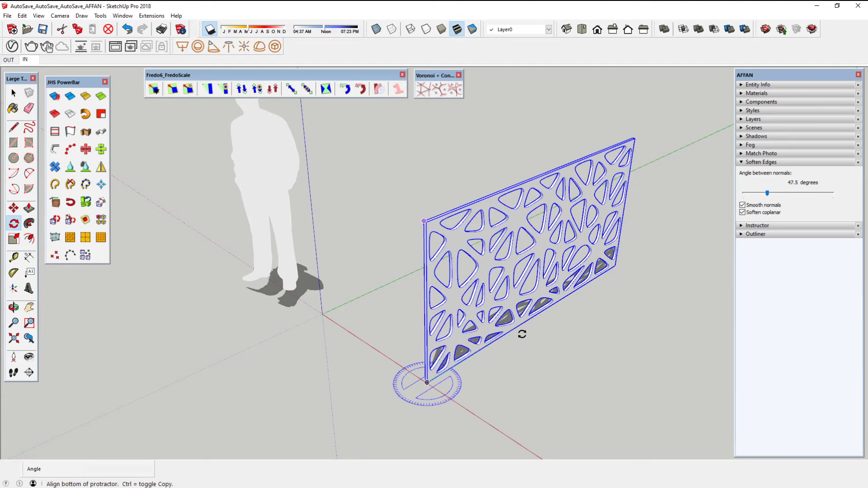
{"action": "left_click", "coordinate": [574, 334]}
{"action": "left_click", "coordinate": [547, 363]}
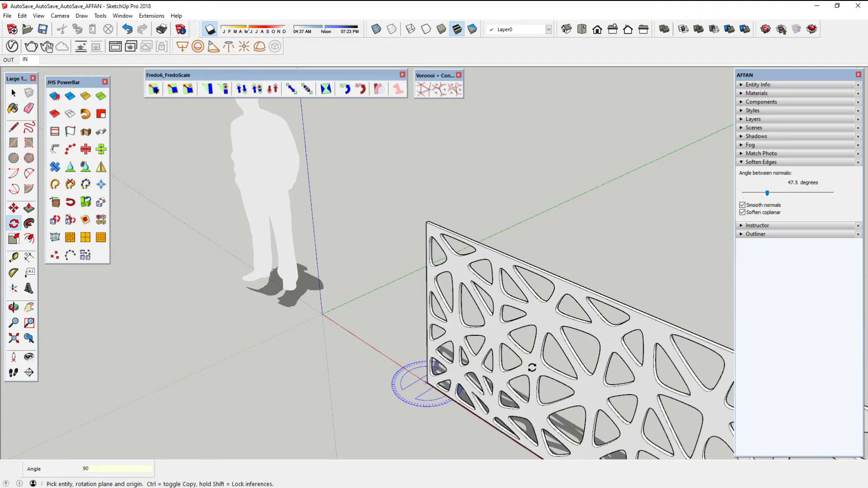
{"action": "mouse_move", "coordinate": [545, 363]}
{"action": "middle_mouse_down"}
{"action": "mouse_move", "coordinate": [474, 323]}
{"action": "mouse_move", "coordinate": [500, 314]}
{"action": "mouse_move", "coordinate": [453, 304]}
{"action": "mouse_move", "coordinate": [454, 322]}
{"action": "middle_mouse_up"}
{"action": "scroll", "coordinate": [502, 321], "scroll_direction": "up", "scroll_amount": 3}
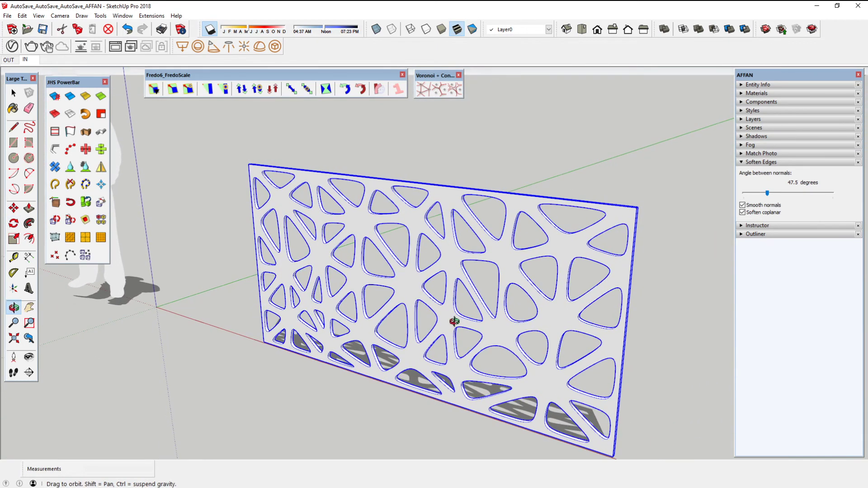
{"action": "key", "text": "space"}
{"action": "scroll", "coordinate": [449, 320], "scroll_direction": "down", "scroll_amount": 3}
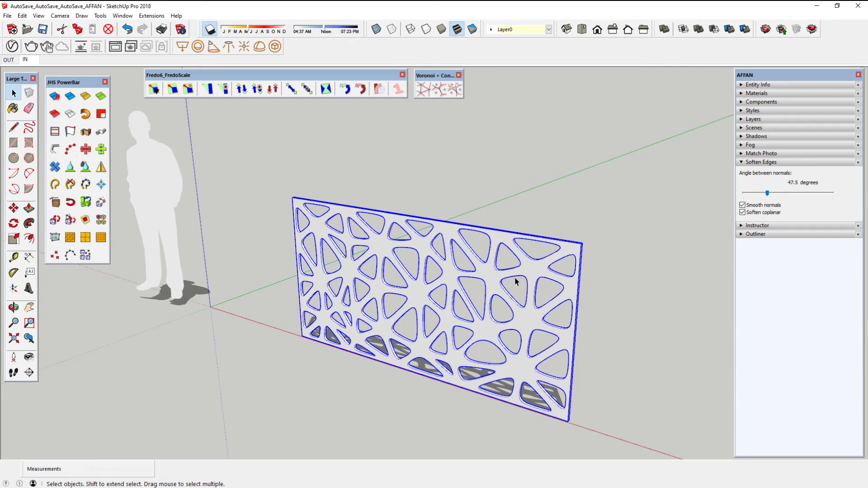
{"action": "mouse_move", "coordinate": [506, 312]}
{"action": "middle_mouse_down"}
{"action": "mouse_move", "coordinate": [569, 263]}
{"action": "mouse_move", "coordinate": [479, 295]}
{"action": "middle_mouse_up"}
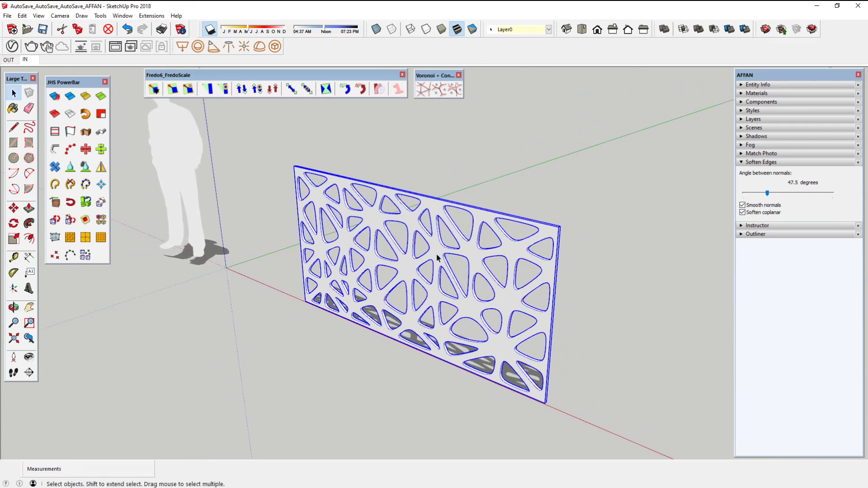
{"action": "scroll", "coordinate": [436, 258], "scroll_direction": "up", "scroll_amount": 1}
{"action": "scroll", "coordinate": [437, 256], "scroll_direction": "up", "scroll_amount": 1}
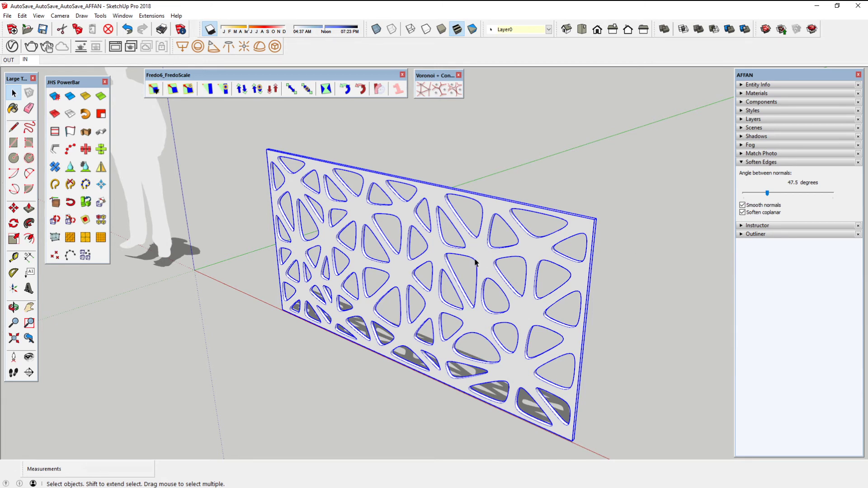
{"action": "mouse_move", "coordinate": [477, 257]}
{"action": "middle_mouse_down"}
{"action": "mouse_move", "coordinate": [496, 214]}
{"action": "mouse_move", "coordinate": [487, 207]}
{"action": "mouse_move", "coordinate": [488, 218]}
{"action": "mouse_move", "coordinate": [446, 227]}
{"action": "mouse_move", "coordinate": [469, 280]}
{"action": "mouse_move", "coordinate": [467, 252]}
{"action": "mouse_move", "coordinate": [449, 265]}
{"action": "mouse_move", "coordinate": [400, 164]}
{"action": "middle_mouse_up"}
- Radially bend the upright panel 45° with FredoScale, top corner to far corner
{"action": "left_click", "coordinate": [378, 91]}
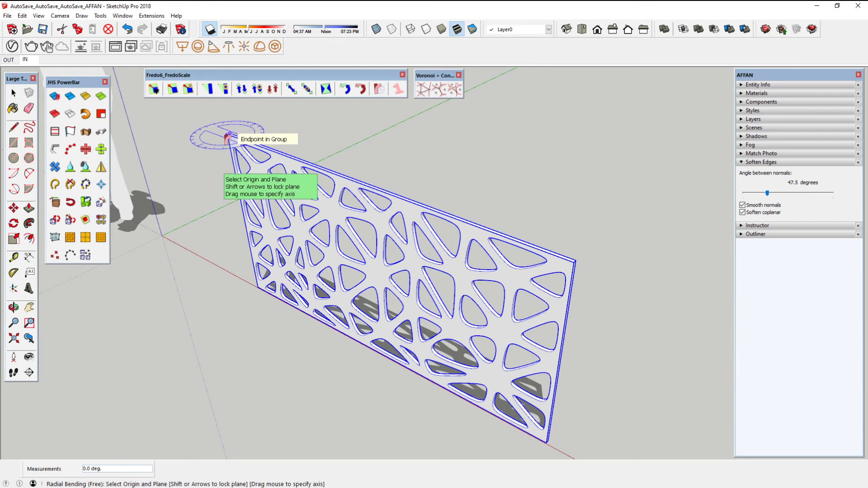
{"action": "left_click", "coordinate": [229, 134]}
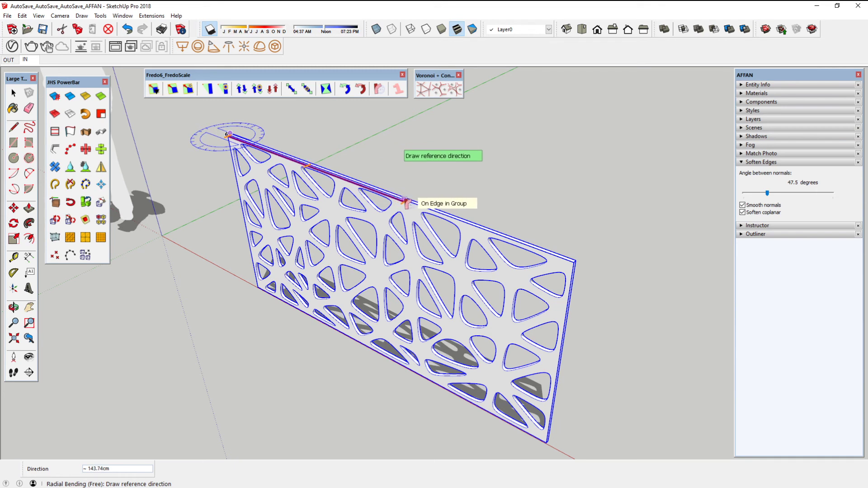
{"action": "left_click", "coordinate": [405, 202]}
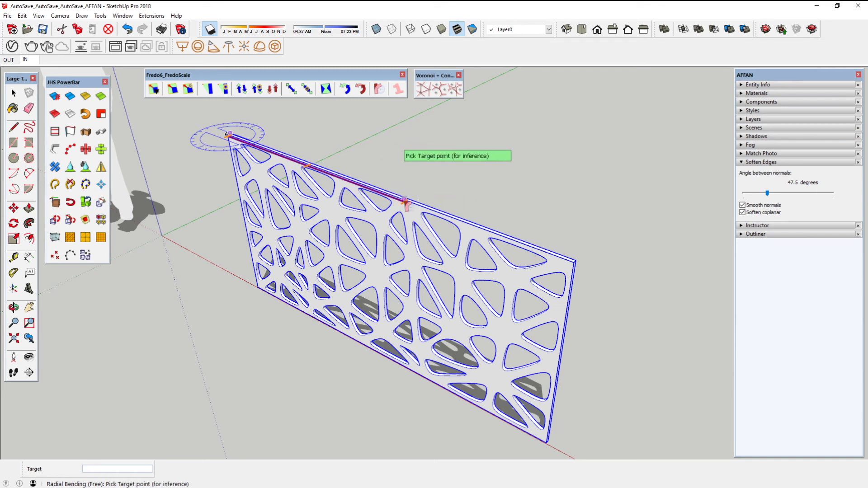
{"action": "left_click", "coordinate": [575, 263]}
{"action": "type", "text": "45"}
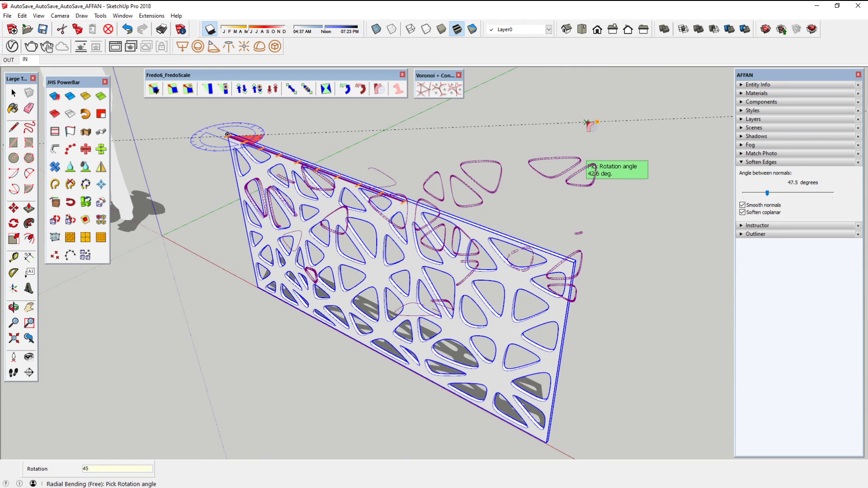
{"action": "left_click", "coordinate": [590, 126]}
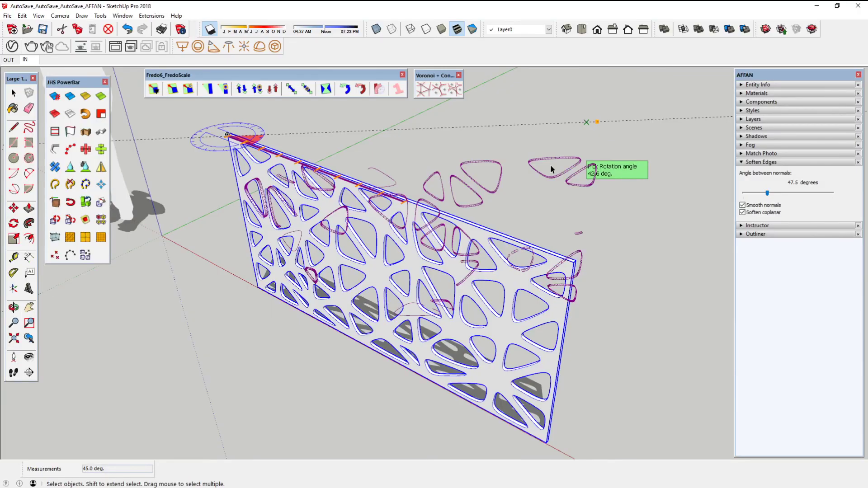
{"action": "mouse_move", "coordinate": [470, 241]}
{"action": "middle_mouse_down"}
{"action": "mouse_move", "coordinate": [529, 269]}
{"action": "mouse_move", "coordinate": [616, 273]}
{"action": "mouse_move", "coordinate": [669, 261]}
{"action": "mouse_move", "coordinate": [581, 279]}
{"action": "mouse_move", "coordinate": [399, 284]}
{"action": "mouse_move", "coordinate": [355, 261]}
{"action": "mouse_move", "coordinate": [364, 248]}
{"action": "middle_mouse_up"}
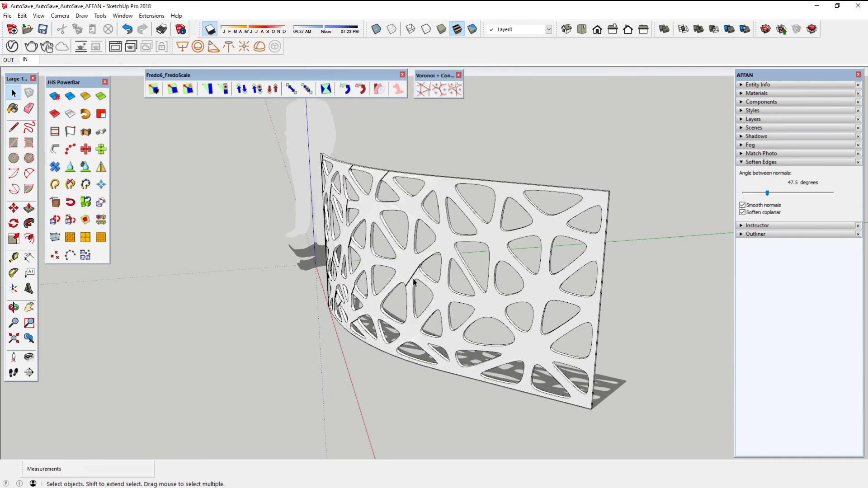
- Zoom in on the bent panel and select its edges, surface faces, then the whole group
{"action": "scroll", "coordinate": [418, 288], "scroll_direction": "up", "scroll_amount": 3}
{"action": "scroll", "coordinate": [413, 284], "scroll_direction": "up", "scroll_amount": 2}
{"action": "scroll", "coordinate": [411, 280], "scroll_direction": "up", "scroll_amount": 2}
{"action": "scroll", "coordinate": [411, 280], "scroll_direction": "up", "scroll_amount": 2}
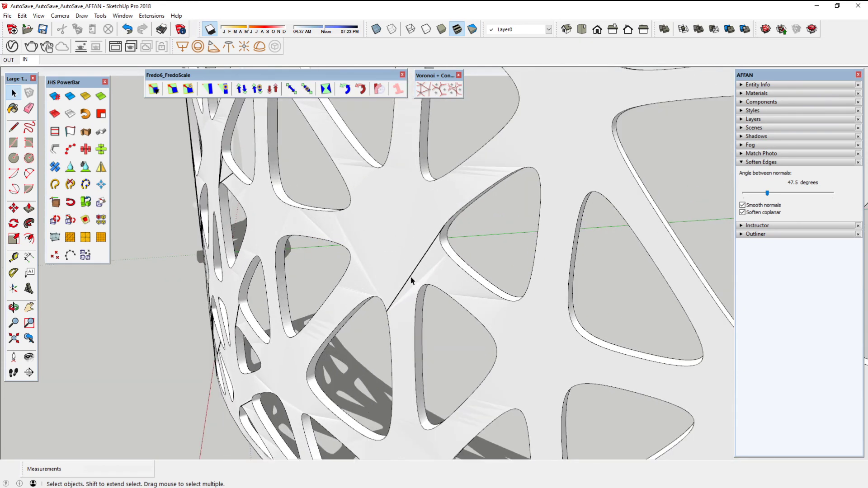
{"action": "scroll", "coordinate": [411, 280], "scroll_direction": "up", "scroll_amount": 2}
{"action": "scroll", "coordinate": [411, 277], "scroll_direction": "up", "scroll_amount": 2}
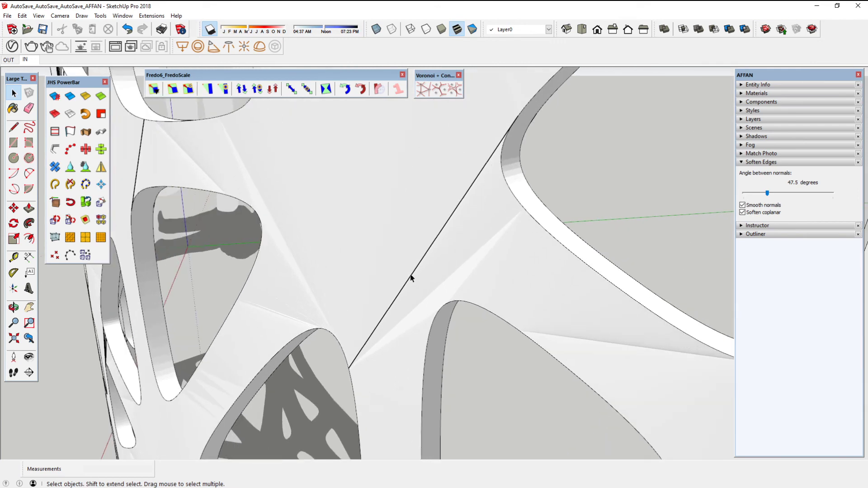
{"action": "triple_click", "coordinate": [411, 278]}
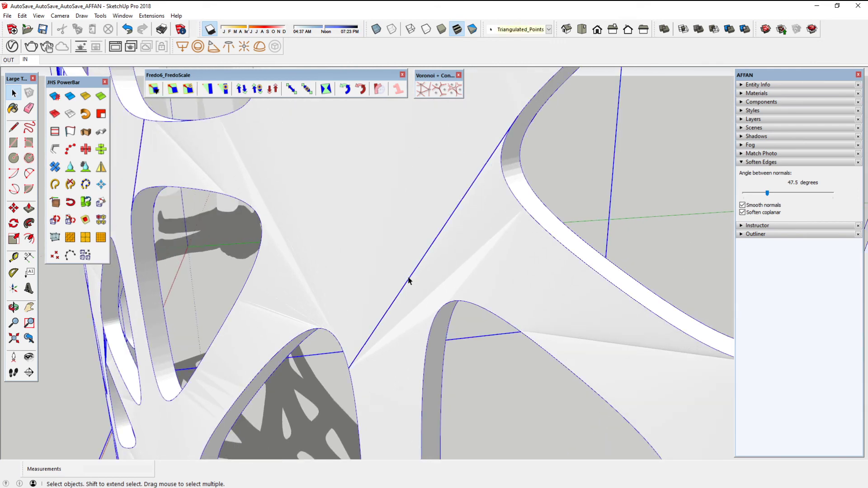
{"action": "double_click", "coordinate": [409, 281]}
{"action": "left_click", "coordinate": [409, 280]}
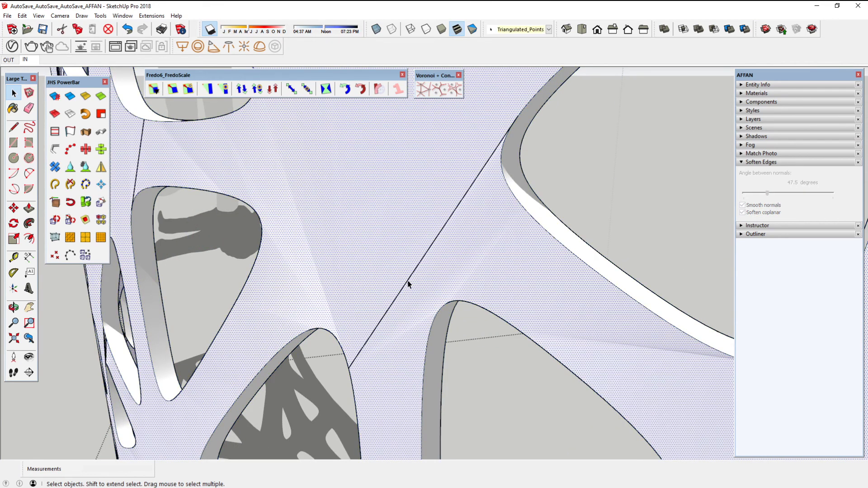
- Open the panel group and select all its geometry, then exit and reselect the whole group
{"action": "scroll", "coordinate": [408, 283], "scroll_direction": "down", "scroll_amount": 3}
{"action": "scroll", "coordinate": [408, 284], "scroll_direction": "down", "scroll_amount": 2}
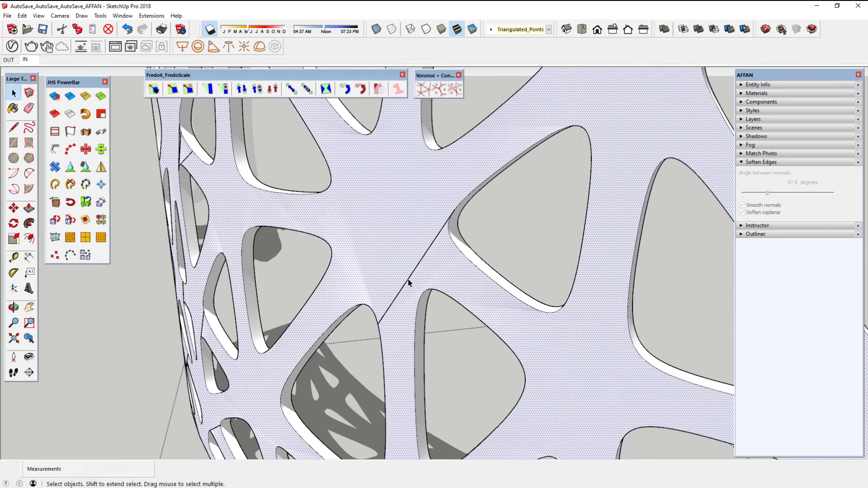
{"action": "scroll", "coordinate": [412, 277], "scroll_direction": "up", "scroll_amount": 2}
{"action": "scroll", "coordinate": [412, 277], "scroll_direction": "up", "scroll_amount": 1}
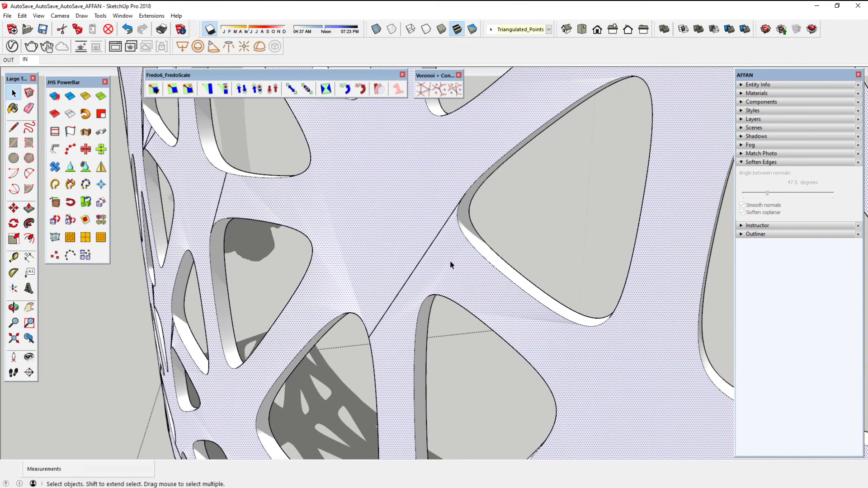
{"action": "left_click", "coordinate": [511, 230]}
{"action": "double_click", "coordinate": [438, 233]}
{"action": "key", "text": "ctrl+a"}
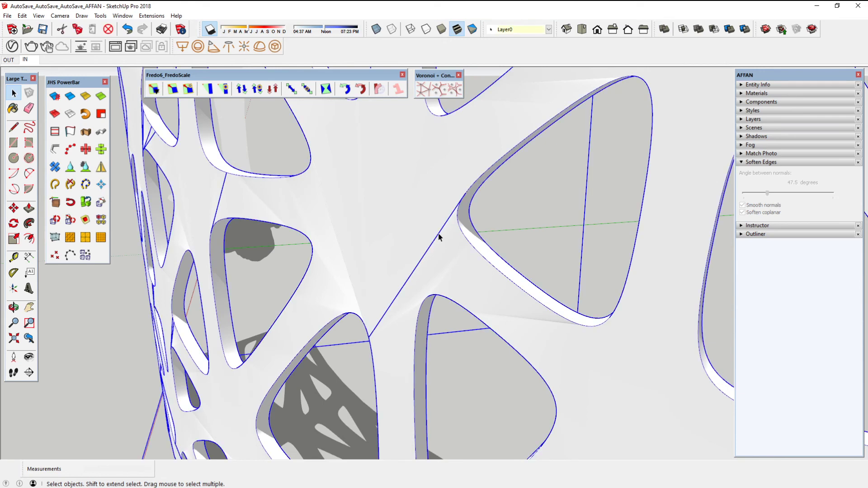
{"action": "key", "text": "Escape"}
{"action": "left_click", "coordinate": [438, 237]}
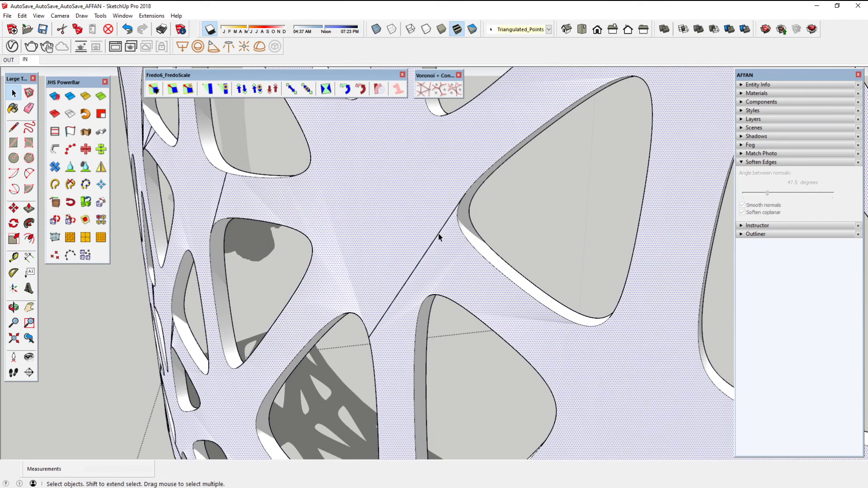
- Erase the stray diagonal line across the middle of the curved panel surface
{"action": "key", "text": "e"}
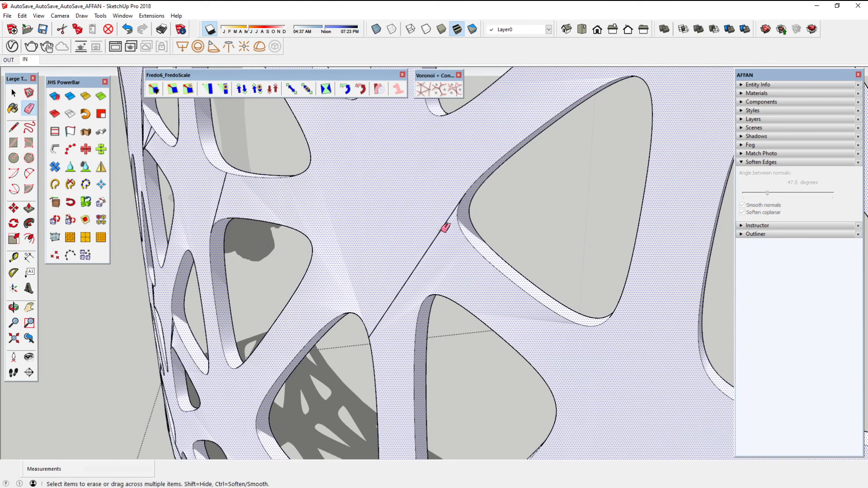
{"action": "left_click", "coordinate": [441, 232]}
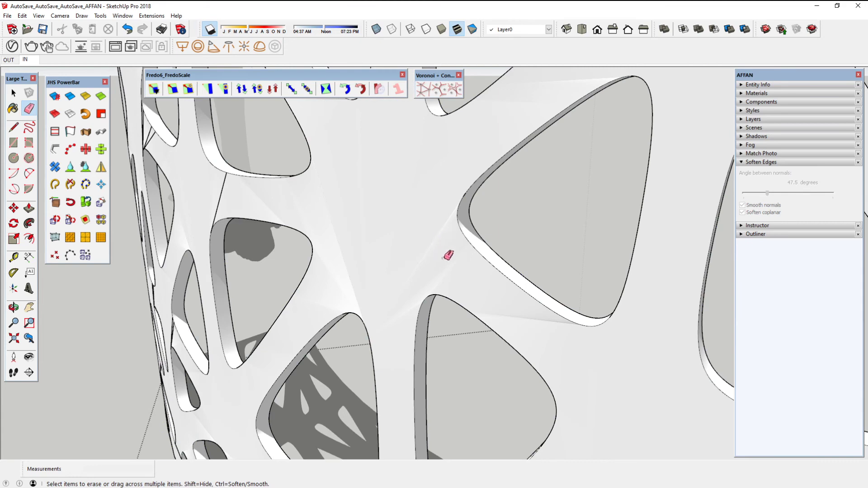
{"action": "scroll", "coordinate": [444, 248], "scroll_direction": "down", "scroll_amount": 2}
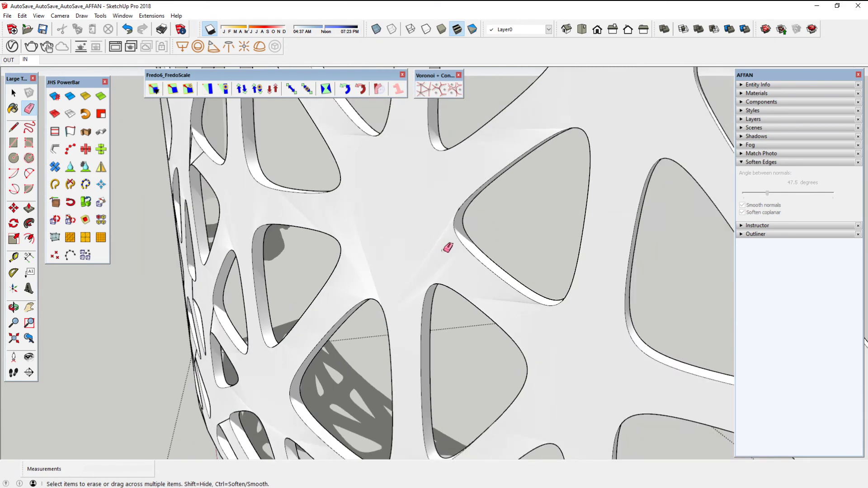
{"action": "scroll", "coordinate": [444, 248], "scroll_direction": "down", "scroll_amount": 2}
{"action": "scroll", "coordinate": [445, 248], "scroll_direction": "down", "scroll_amount": 2}
{"action": "scroll", "coordinate": [448, 248], "scroll_direction": "down", "scroll_amount": 2}
{"action": "scroll", "coordinate": [414, 233], "scroll_direction": "down", "scroll_amount": 2}
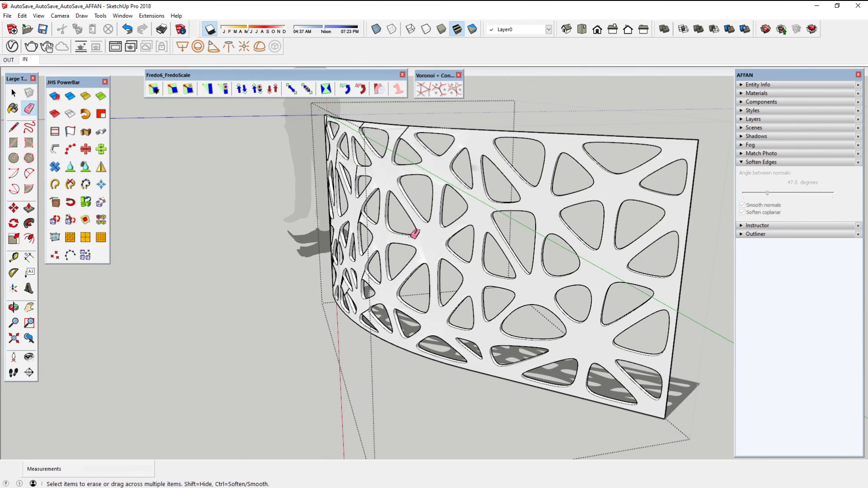
- Erase the short stray line near the panel's top edge
{"action": "middle_click_drag", "start_coordinate": [437, 201], "coordinate": [412, 229]}
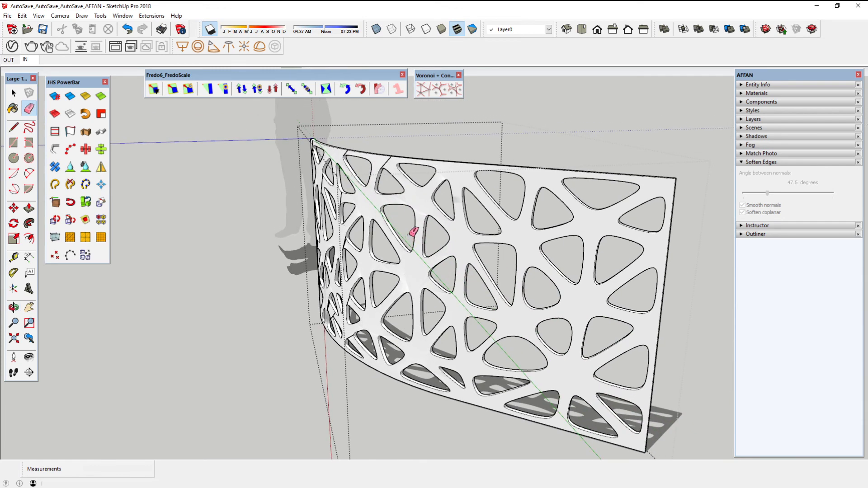
{"action": "scroll", "coordinate": [406, 217], "scroll_direction": "up", "scroll_amount": 3}
{"action": "scroll", "coordinate": [392, 158], "scroll_direction": "up", "scroll_amount": 2}
{"action": "scroll", "coordinate": [298, 172], "scroll_direction": "up", "scroll_amount": 1}
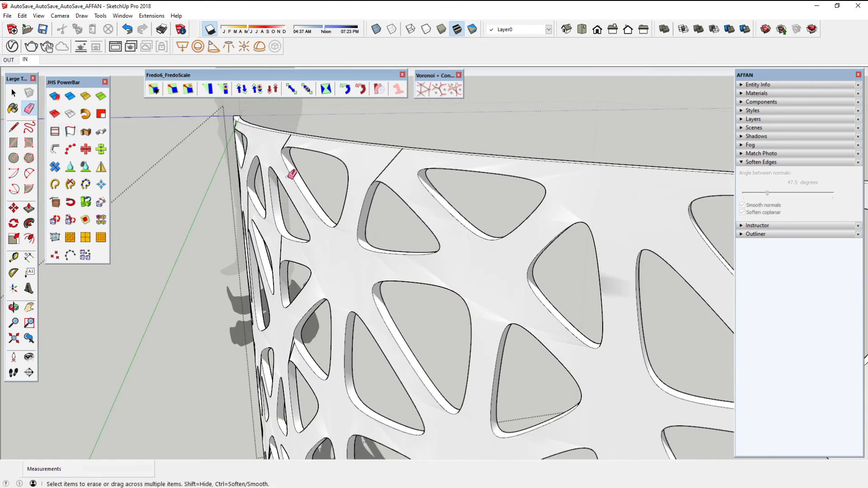
{"action": "scroll", "coordinate": [395, 155], "scroll_direction": "up", "scroll_amount": 2}
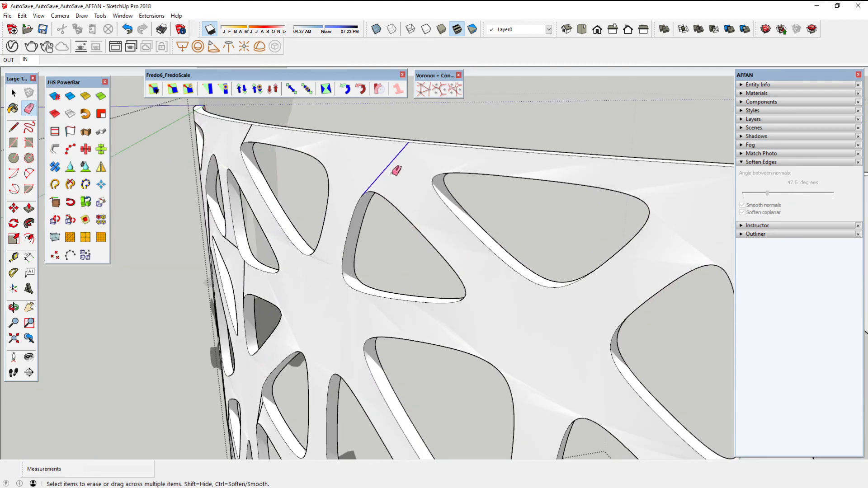
{"action": "left_click_drag", "start_coordinate": [392, 174], "coordinate": [391, 176]}
{"action": "key", "text": "space"}
{"action": "scroll", "coordinate": [397, 170], "scroll_direction": "down", "scroll_amount": 3}
{"action": "scroll", "coordinate": [424, 216], "scroll_direction": "down", "scroll_amount": 2}
{"action": "scroll", "coordinate": [440, 235], "scroll_direction": "down", "scroll_amount": 2}
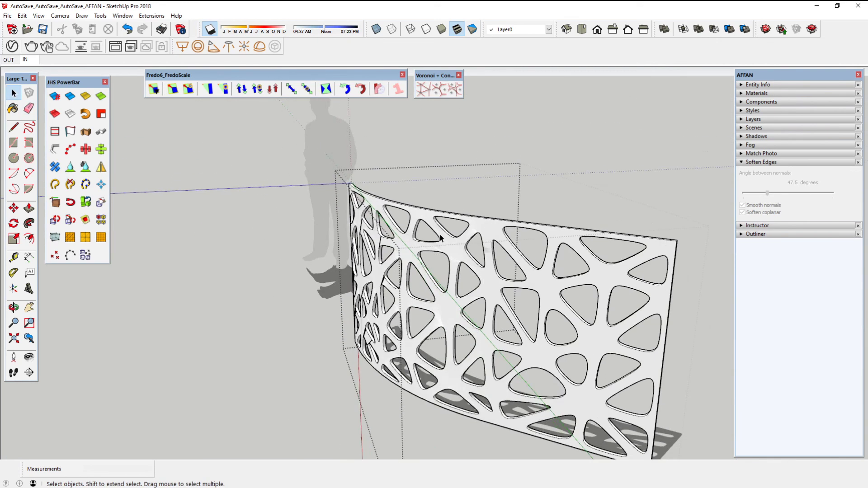
{"action": "scroll", "coordinate": [440, 237], "scroll_direction": "down", "scroll_amount": 1}
{"action": "middle_click_drag", "start_coordinate": [446, 269], "coordinate": [427, 260]}
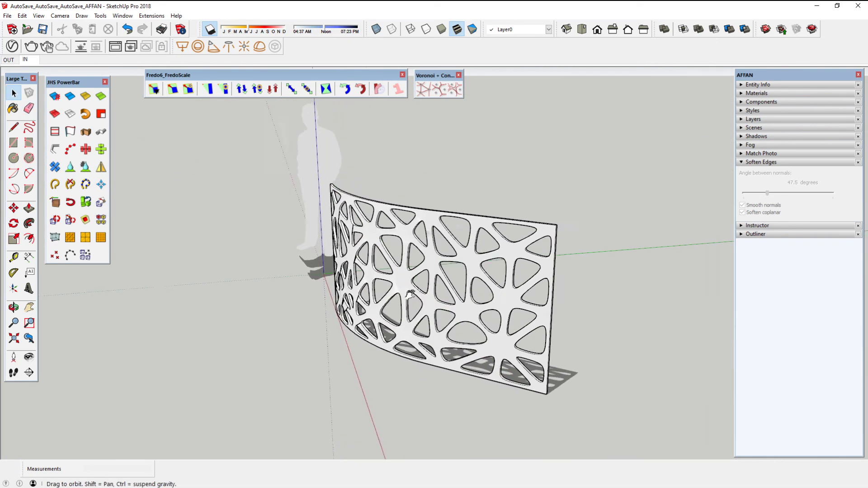
{"action": "scroll", "coordinate": [562, 256], "scroll_direction": "up", "scroll_amount": 2}
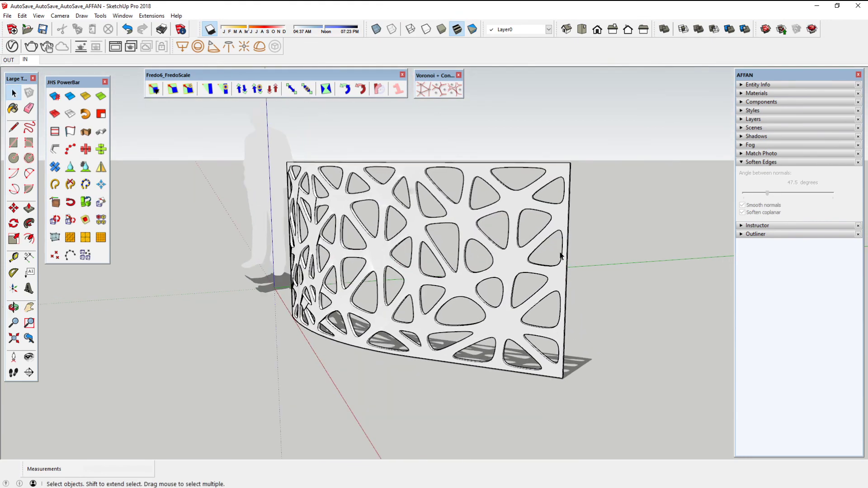
{"action": "scroll", "coordinate": [559, 258], "scroll_direction": "up", "scroll_amount": 2}
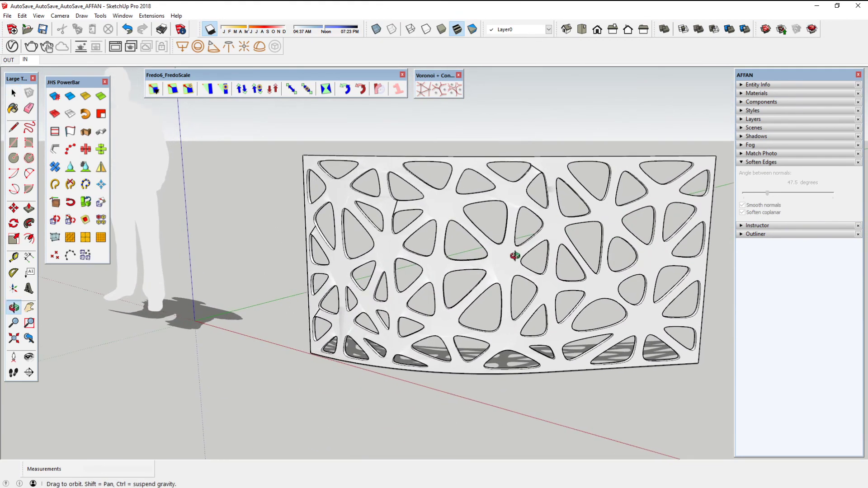